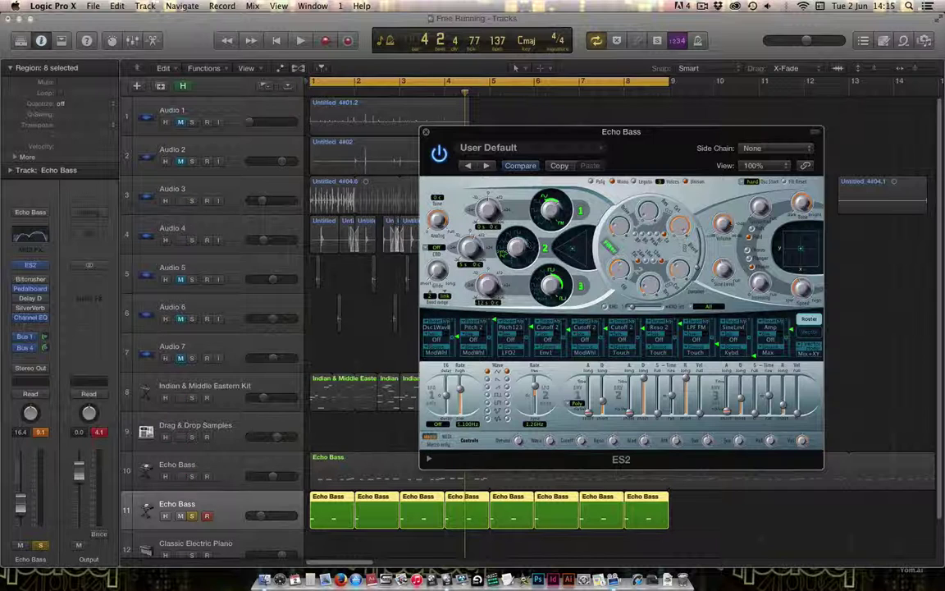
# - Randomise all ES2 parameters by a small amount and audition the soloed Echo Bass loop
pyautogui.moveTo(632, 309)
pyautogui.mouseDown()
pyautogui.moveTo(670, 316)
pyautogui.moveTo(629, 317)
pyautogui.mouseUp()
pyautogui.press('space')
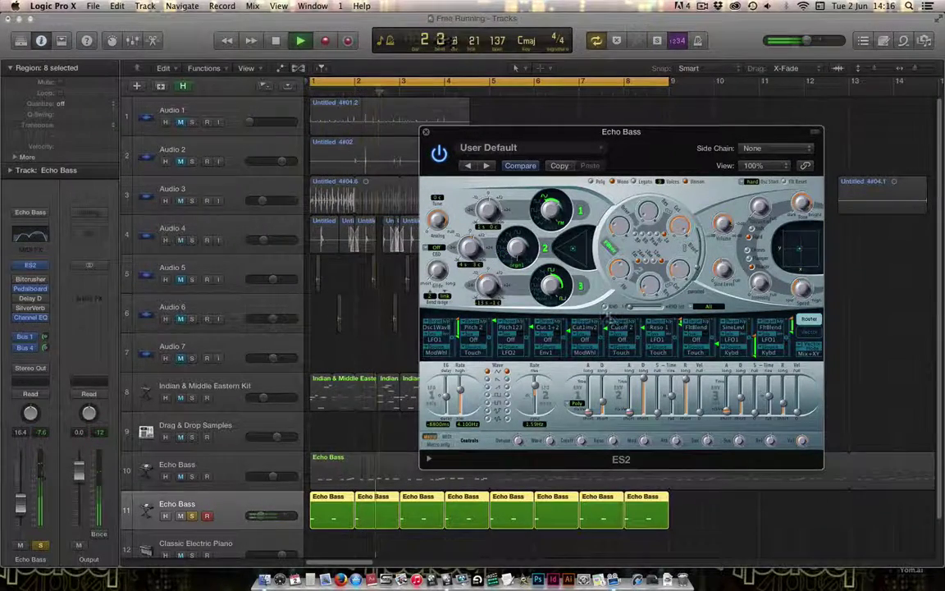
pyautogui.click(606, 308)
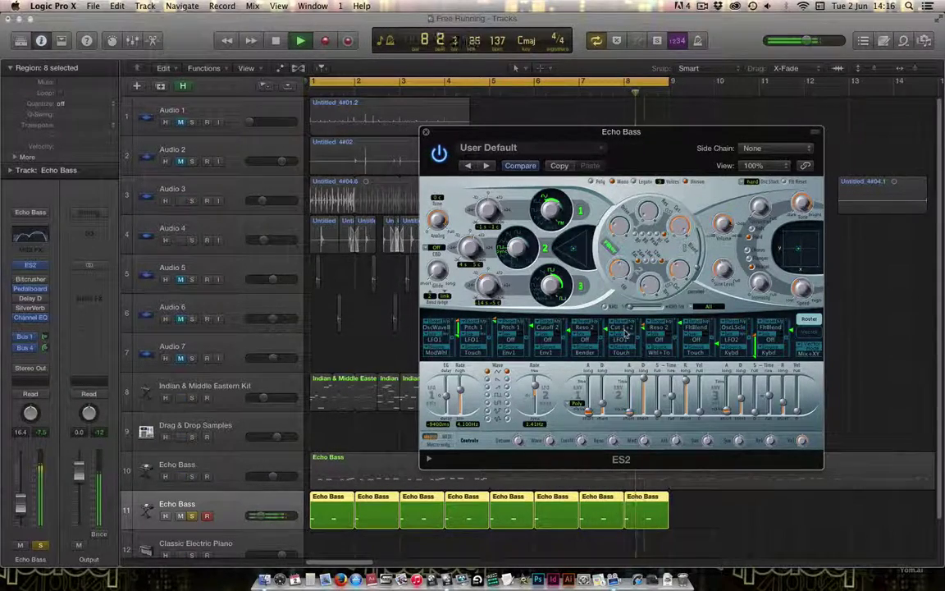
pyautogui.press('space')
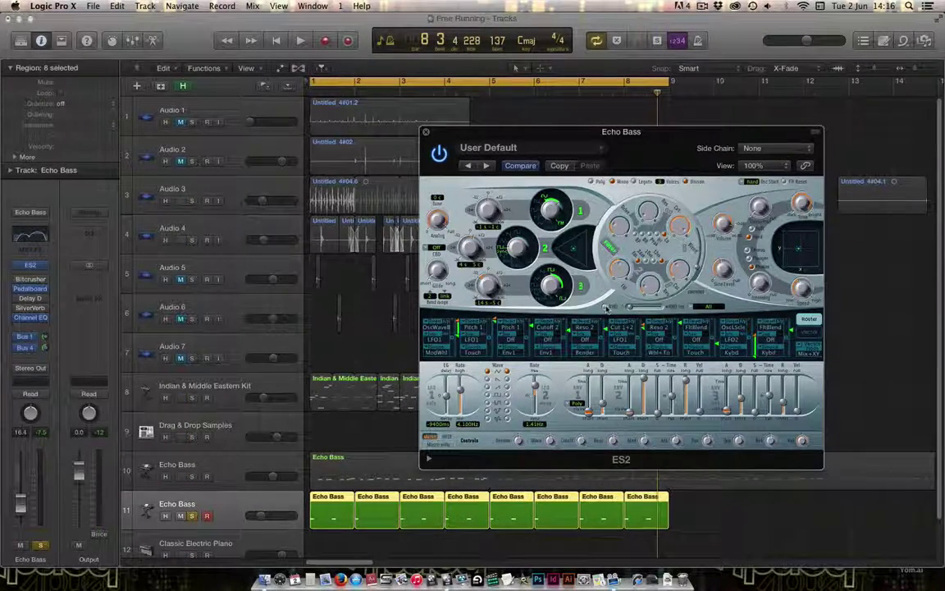
# - Unsolo the lower Echo Bass track to hear the randomised patch in the full mix, and solo it again
pyautogui.click(194, 515)
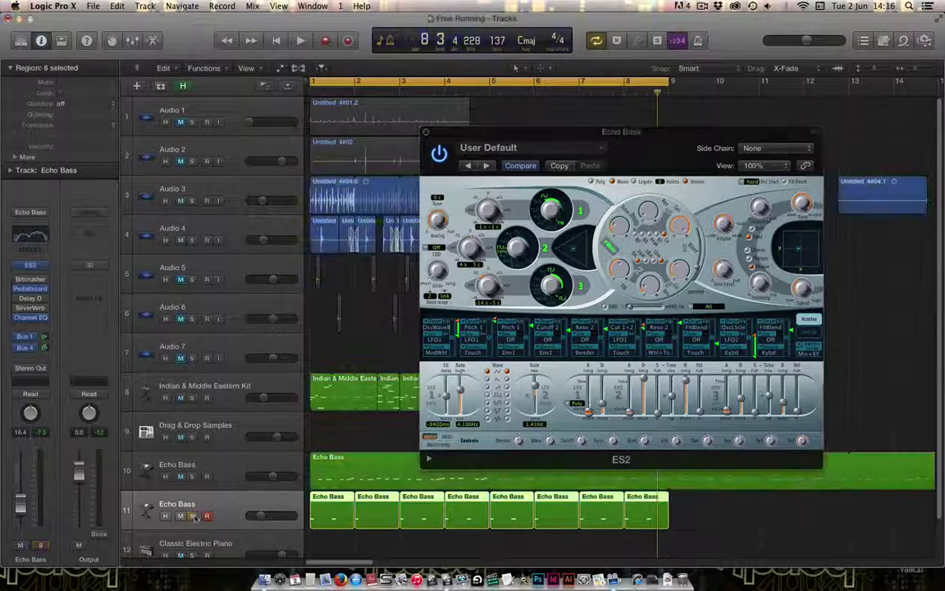
pyautogui.press('space')
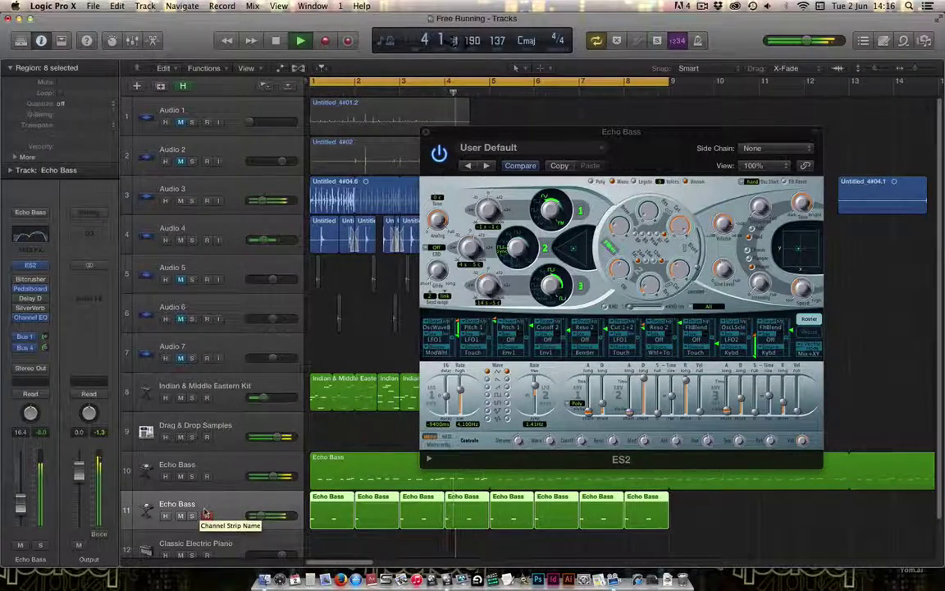
pyautogui.press('space')
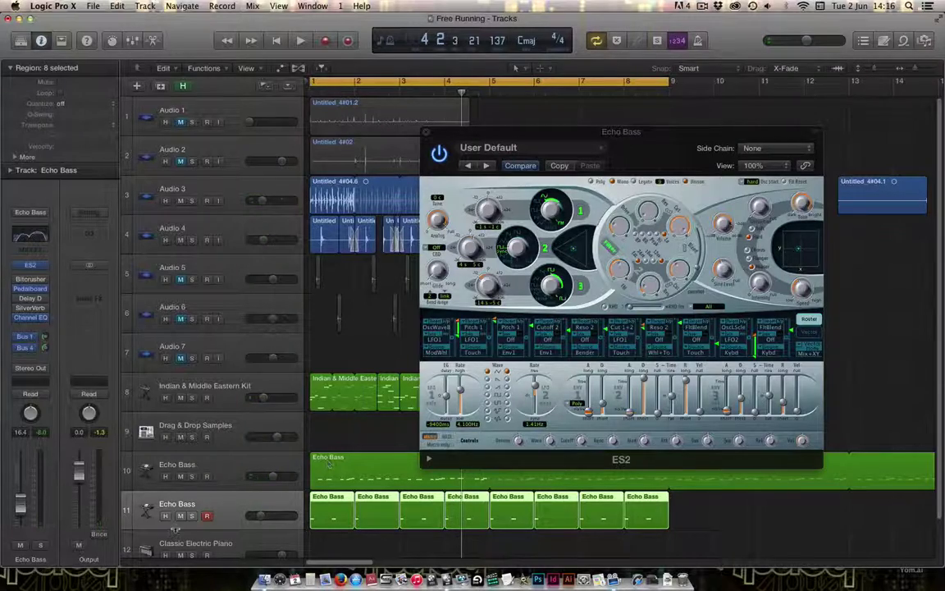
pyautogui.click(192, 515)
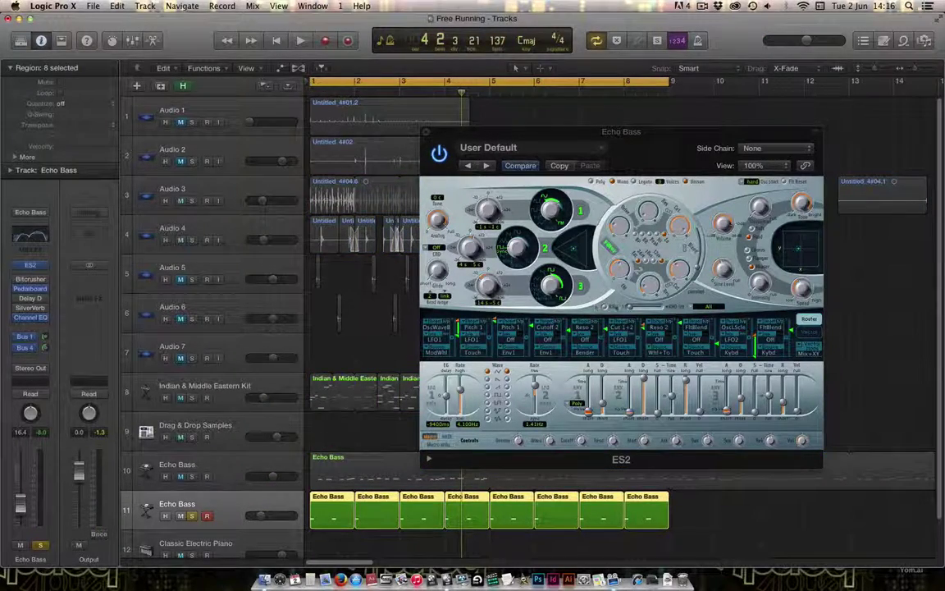
# - Generate several more random ES2 variations while the soloed Echo Bass loop plays
pyautogui.click(607, 307)
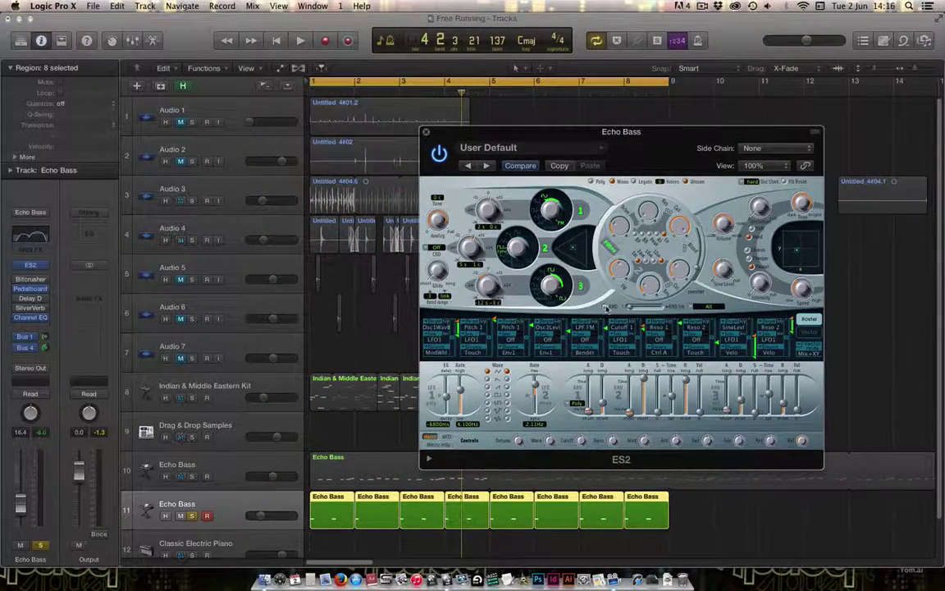
pyautogui.press('space')
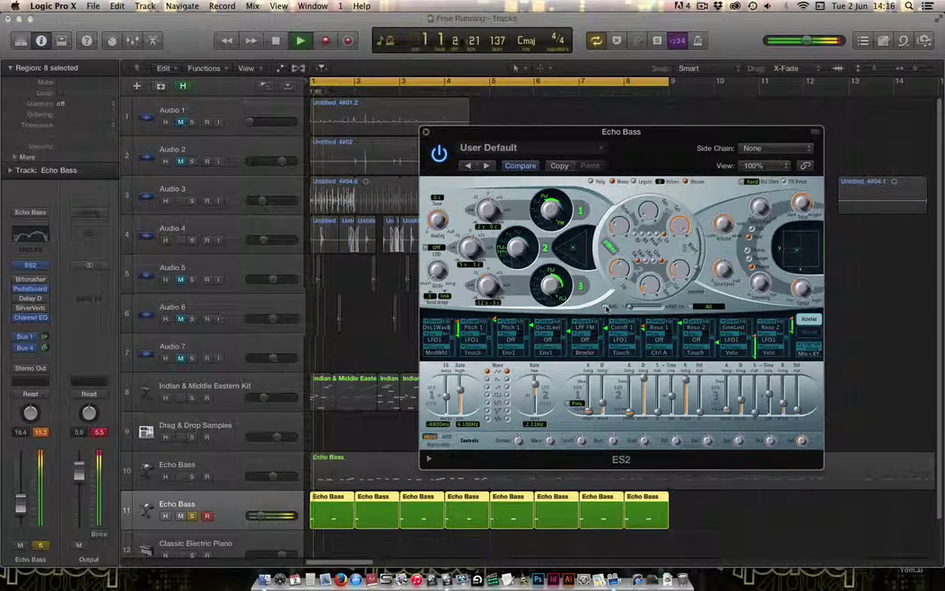
pyautogui.click(606, 307)
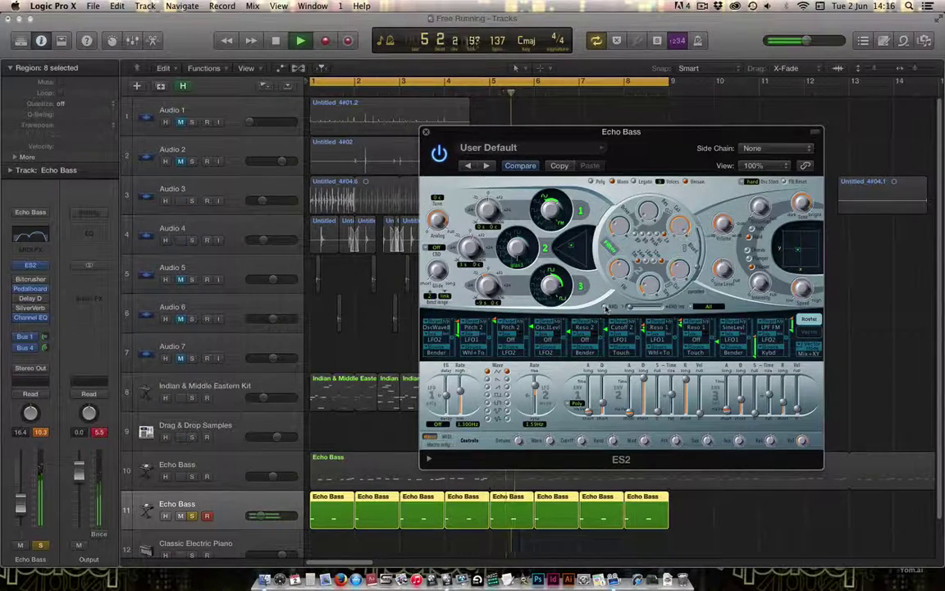
pyautogui.click(606, 307)
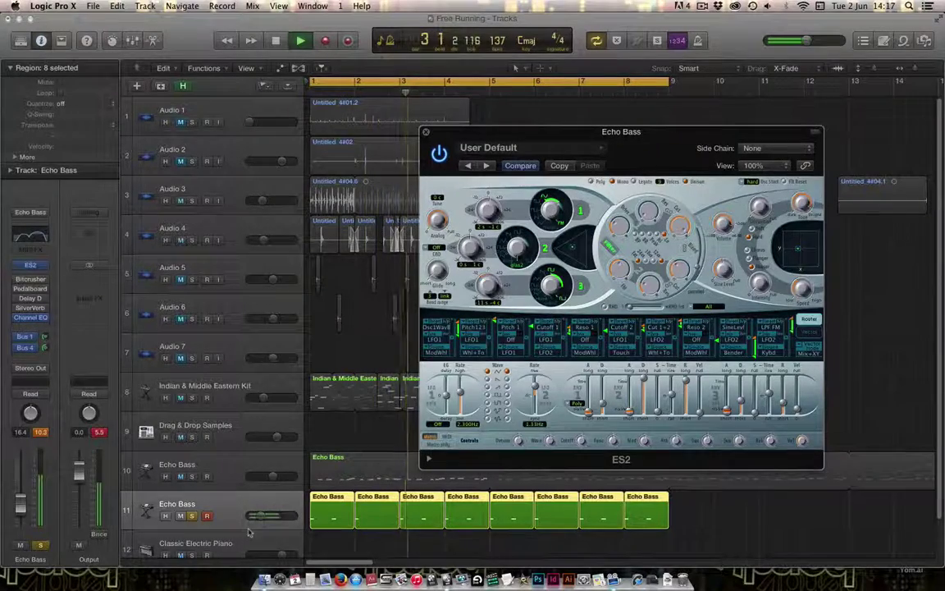
# - Take the lower Echo Bass track out of solo and audition another randomised ES2 patch in the full mix
pyautogui.click(191, 515)
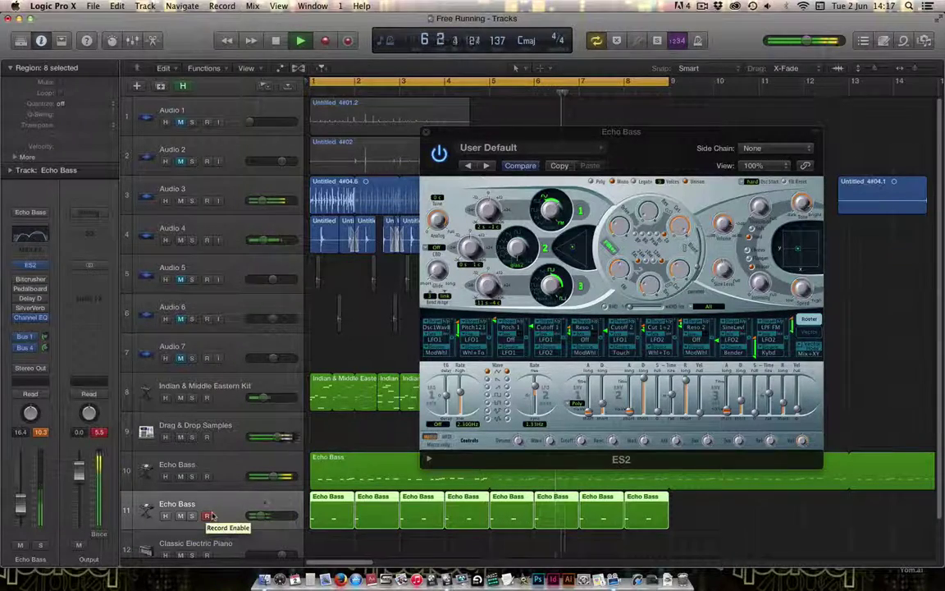
pyautogui.click(207, 515)
pyautogui.click(804, 418)
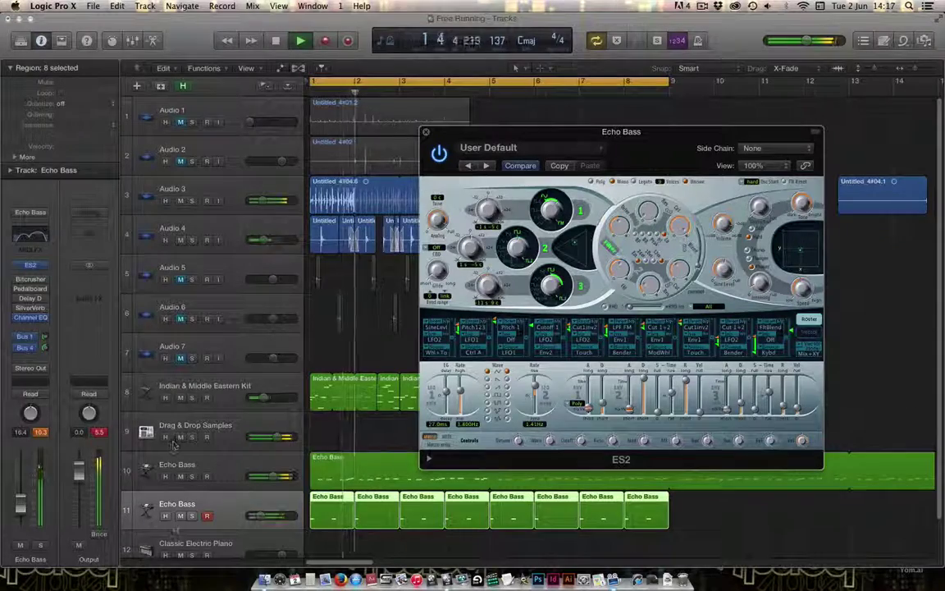
pyautogui.click(181, 515)
pyautogui.press('space')
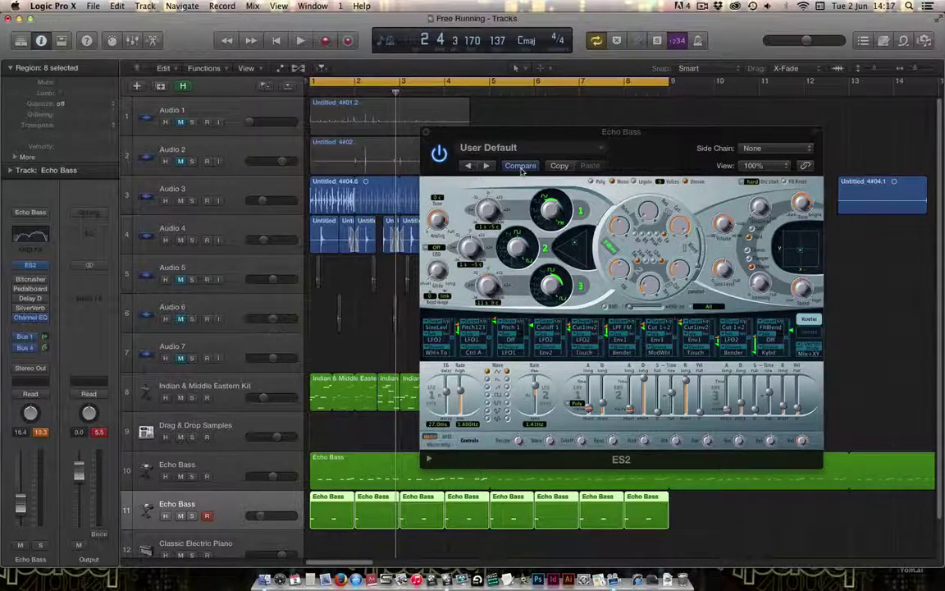
# - Revert the ES2 to its stored settings with Compare, clear the peak levels and close the plug-in window
pyautogui.moveTo(525, 128); pyautogui.dragTo(486, 147)
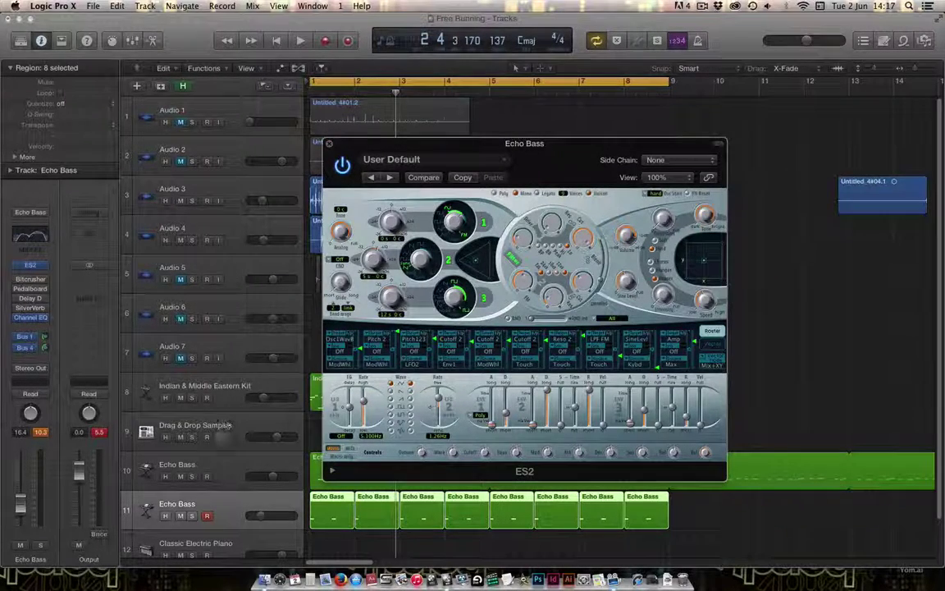
pyautogui.click(36, 436)
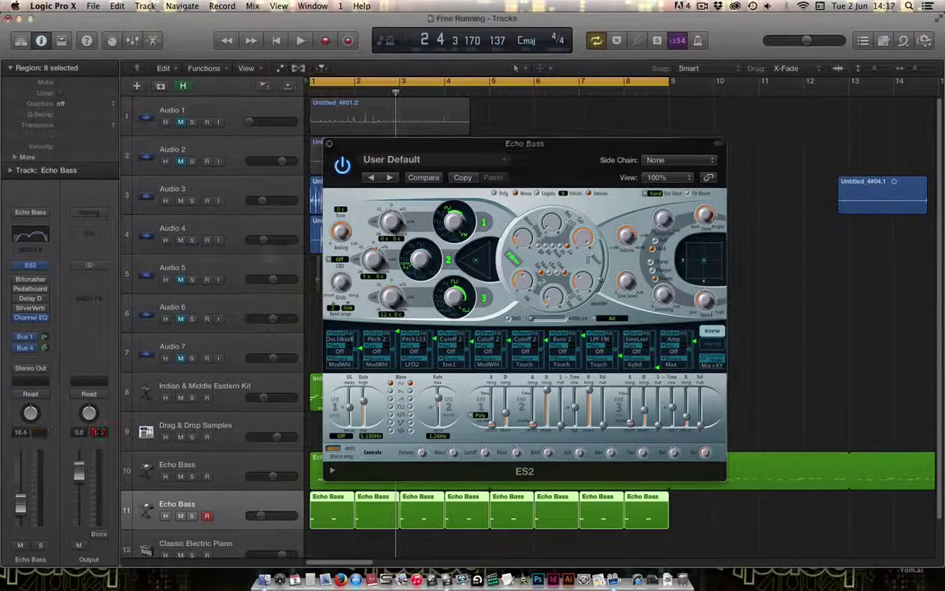
pyautogui.click(328, 146)
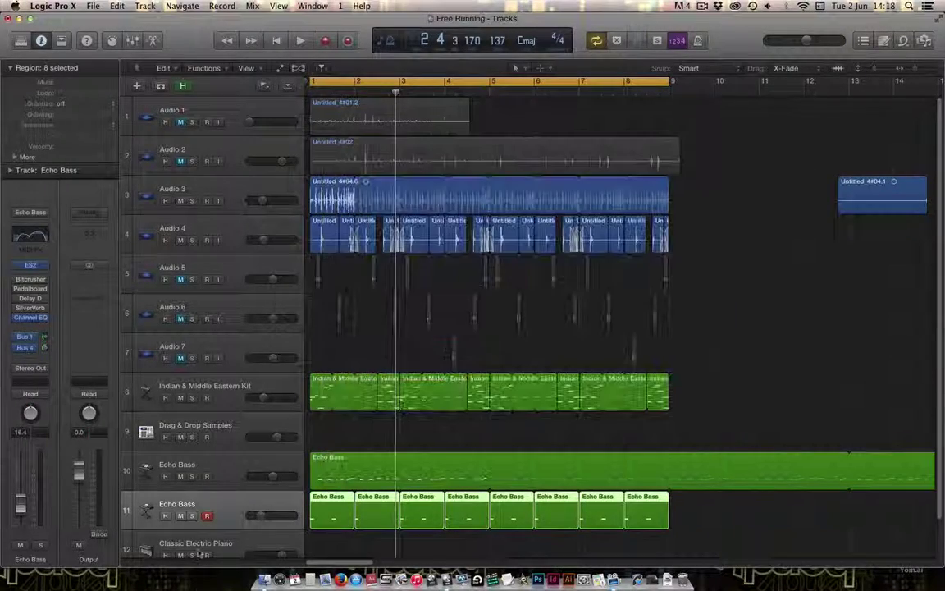
# - Check the level of the full mix, lower the Echo Bass channel volume to -21.5 dB and reset its peak readings
pyautogui.press('space')
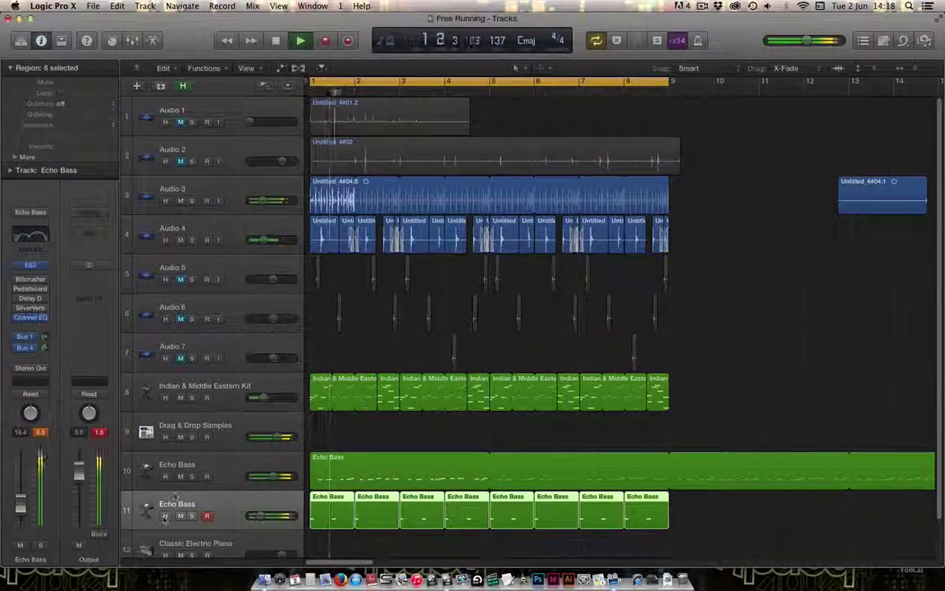
pyautogui.press('space')
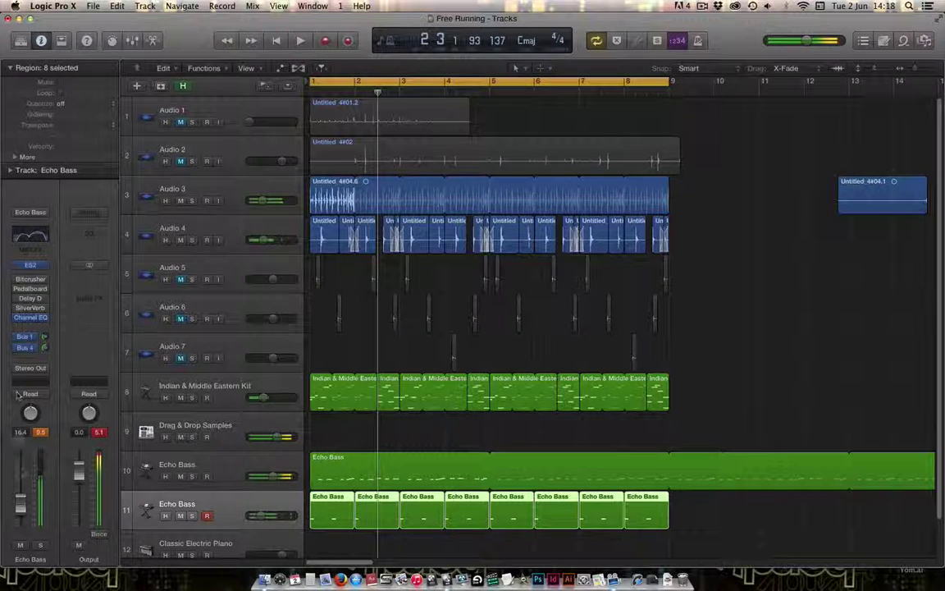
pyautogui.moveTo(20, 493); pyautogui.dragTo(19, 500)
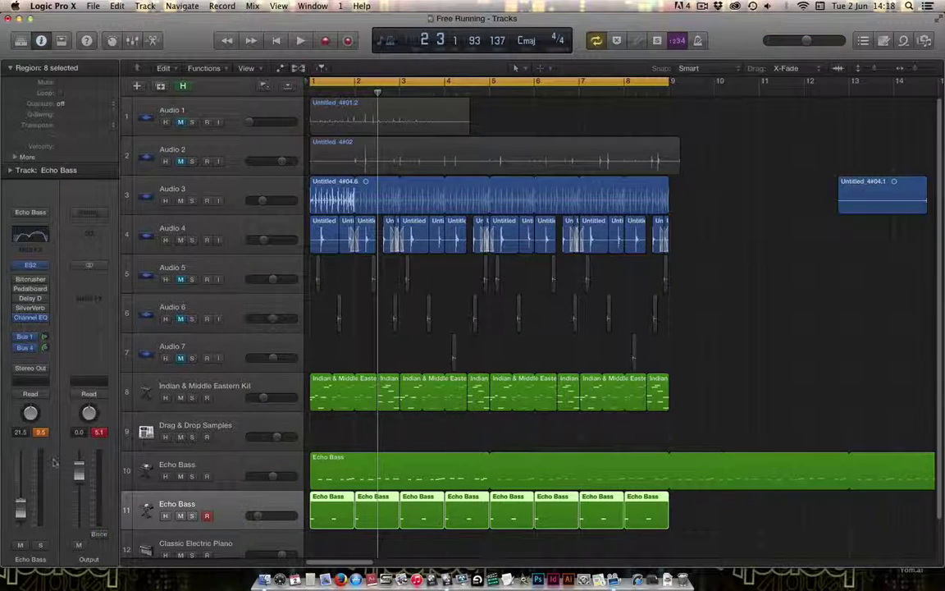
pyautogui.click(36, 432)
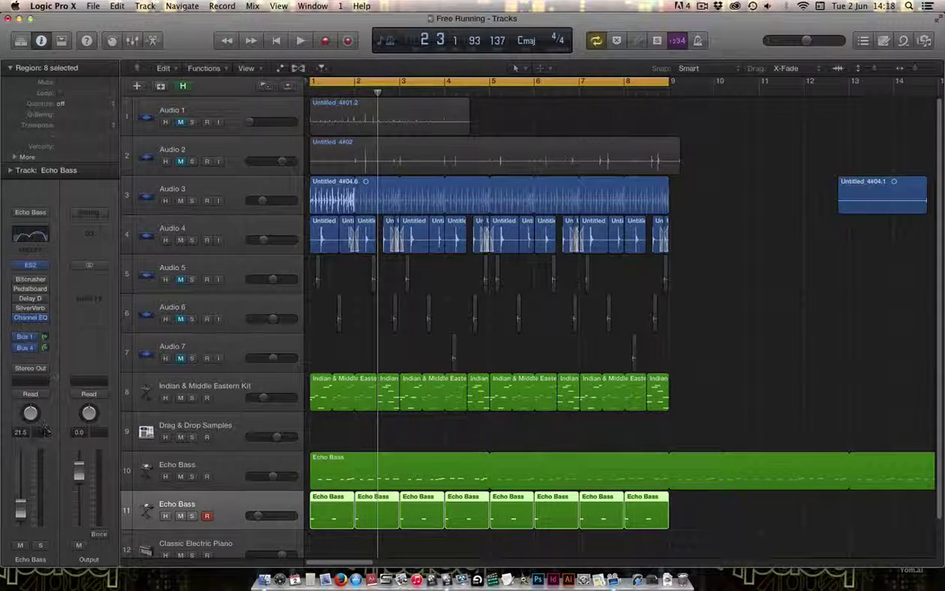
# - Add a send from the Echo Bass channel to Bus 5 (Comp), set its level to about -4.2 dB and audition it
pyautogui.click(28, 359)
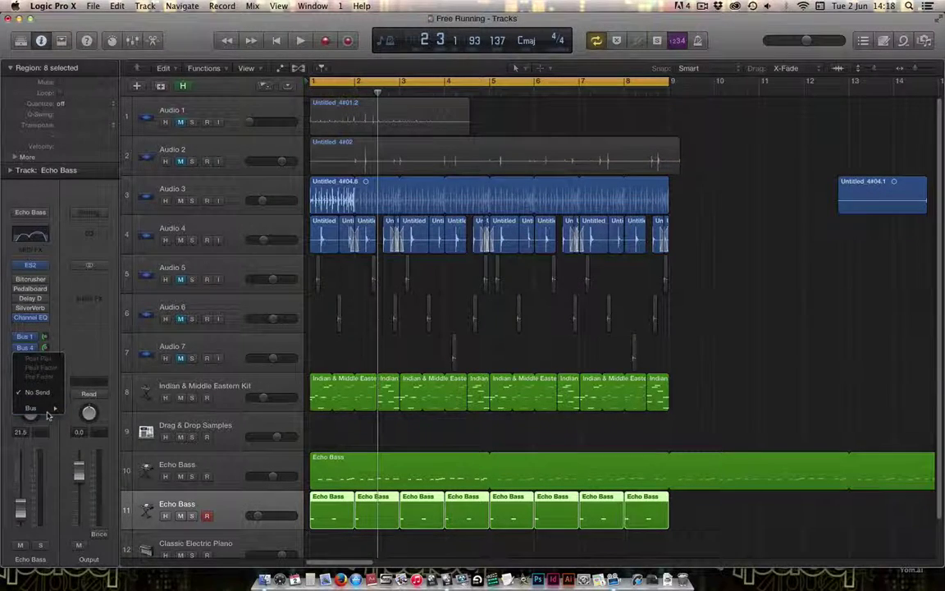
pyautogui.moveTo(51, 409)
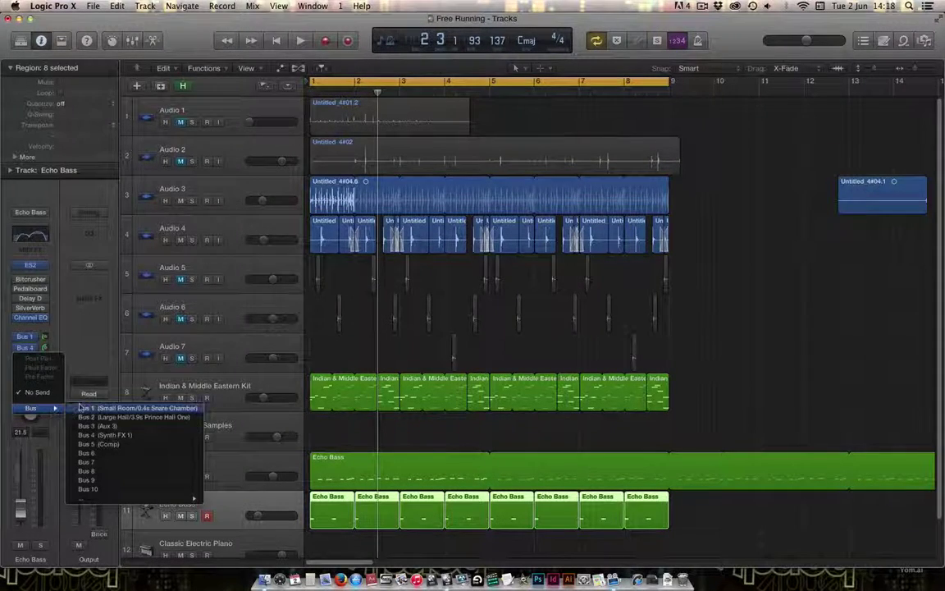
pyautogui.click(115, 447)
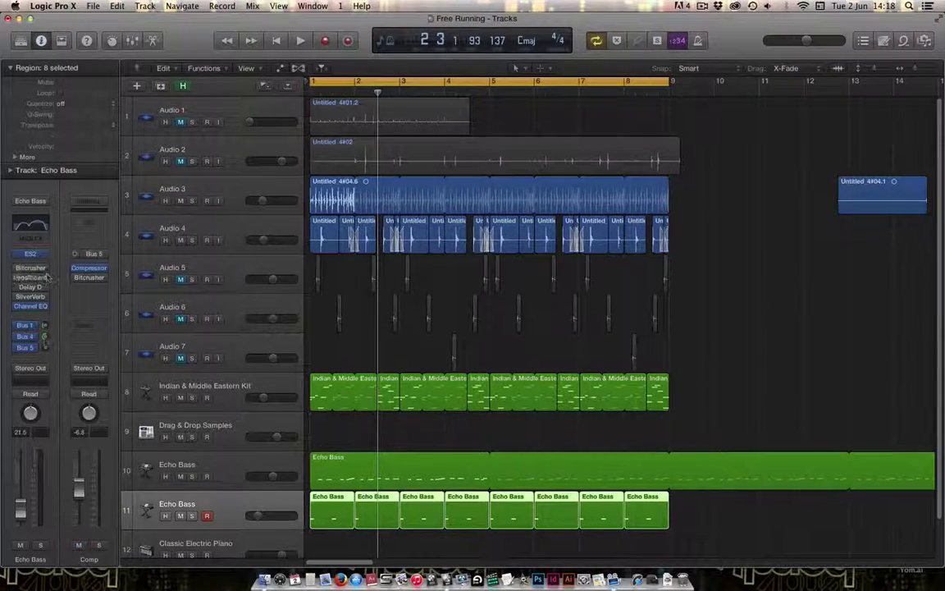
pyautogui.press('space')
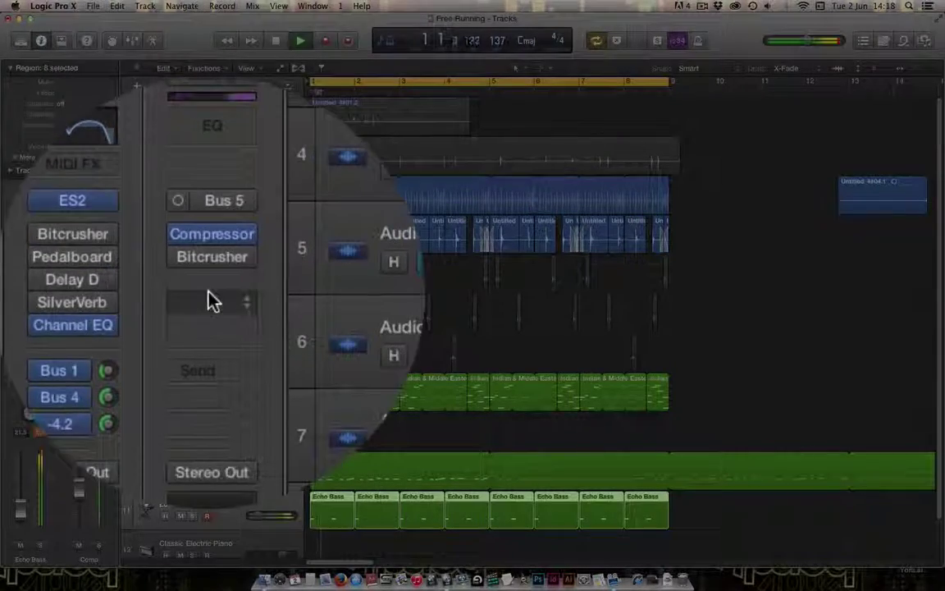
pyautogui.press('space')
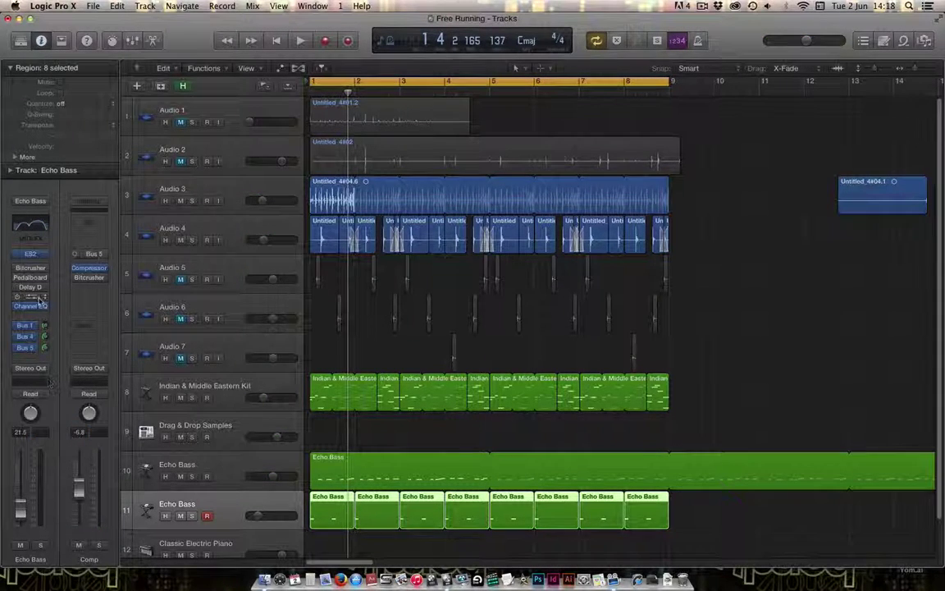
# - Examine the Channel EQ settings on the Echo Bass channel and close the plug-in
pyautogui.moveTo(41, 301); pyautogui.dragTo(44, 294)
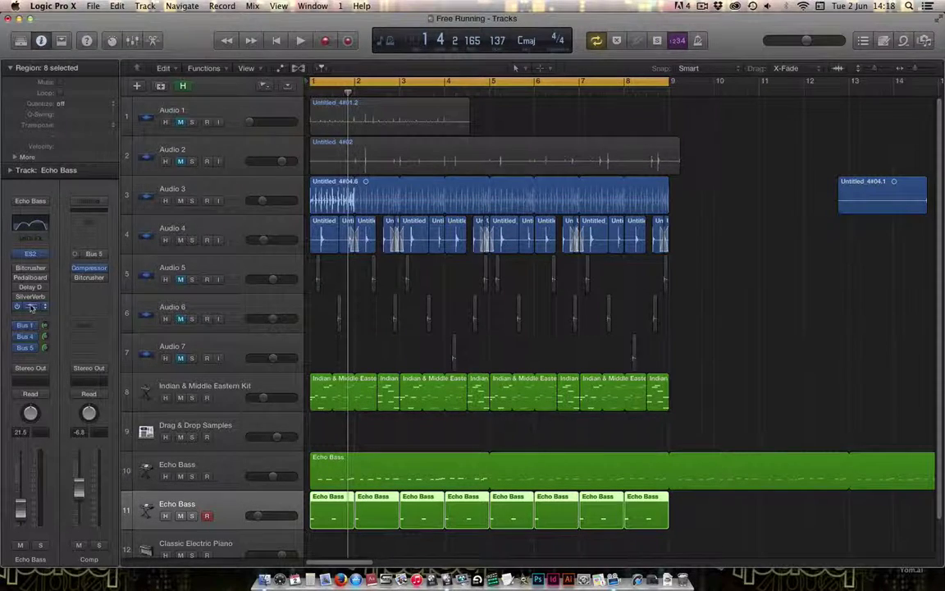
pyautogui.click(31, 307)
pyautogui.moveTo(302, 204); pyautogui.dragTo(275, 168)
pyautogui.click(36, 49)
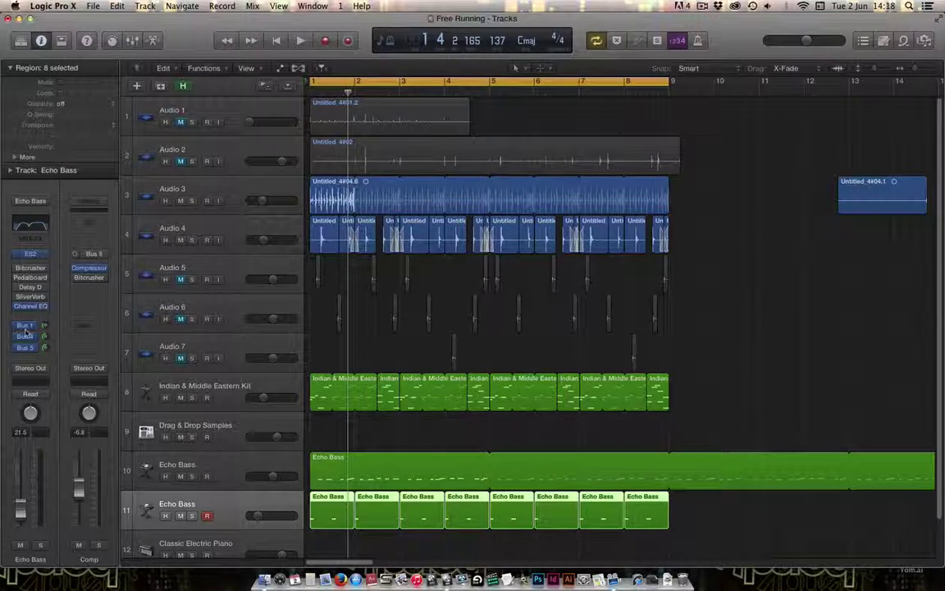
# - Bring up the Bus 4 return (Synth FX 1) for the Echo Bass send and solo it during playback
pyautogui.moveTo(44, 337); pyautogui.dragTo(44, 374)
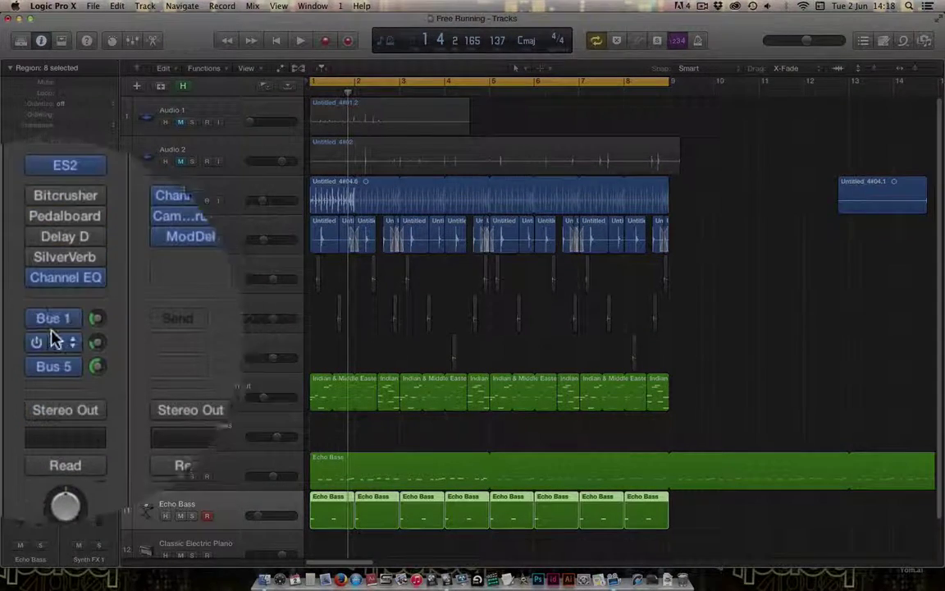
pyautogui.press('space')
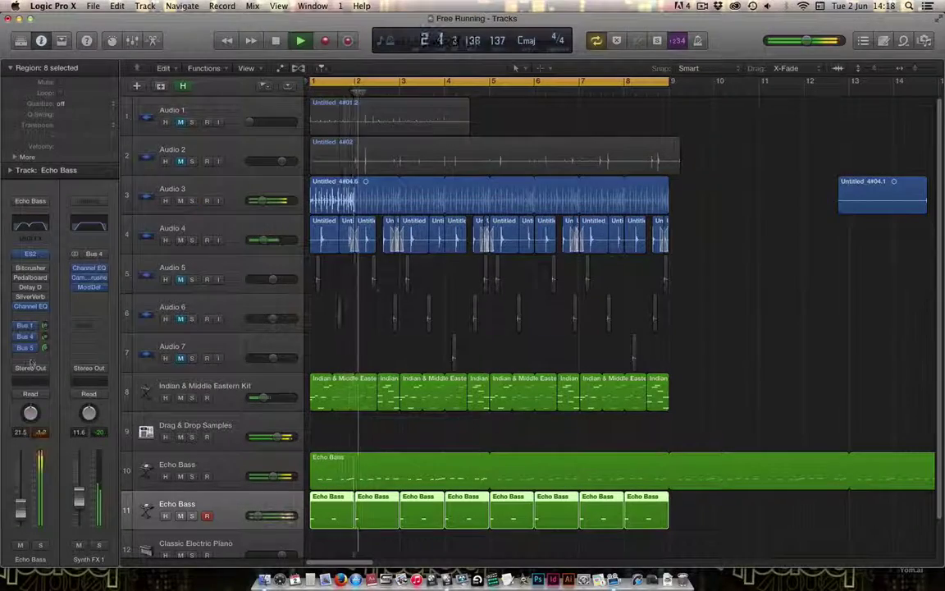
pyautogui.click(98, 544)
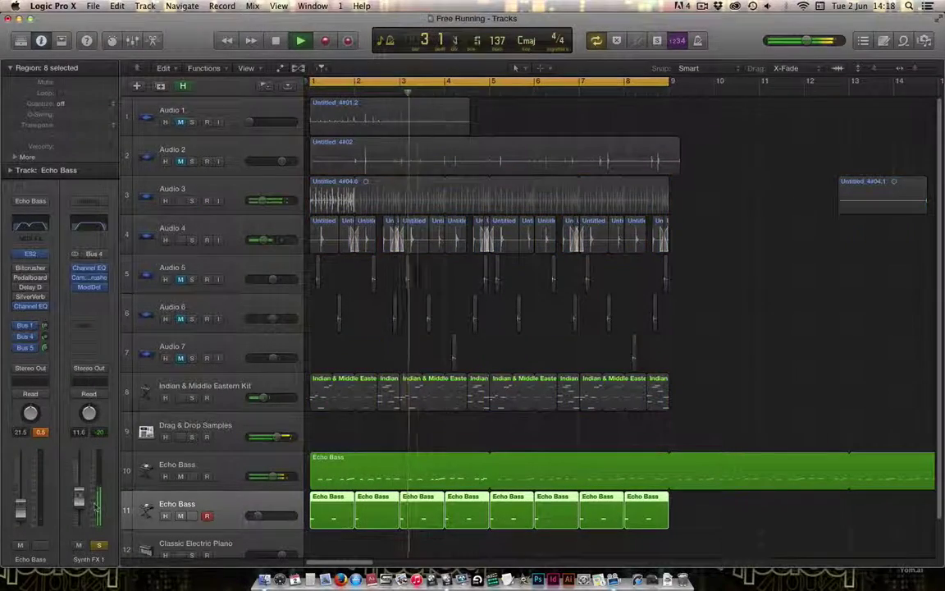
# - Solo the Bus 5 return (Comp) and take Synth FX 1 out of solo to hear the Comp send alone
pyautogui.click(27, 348)
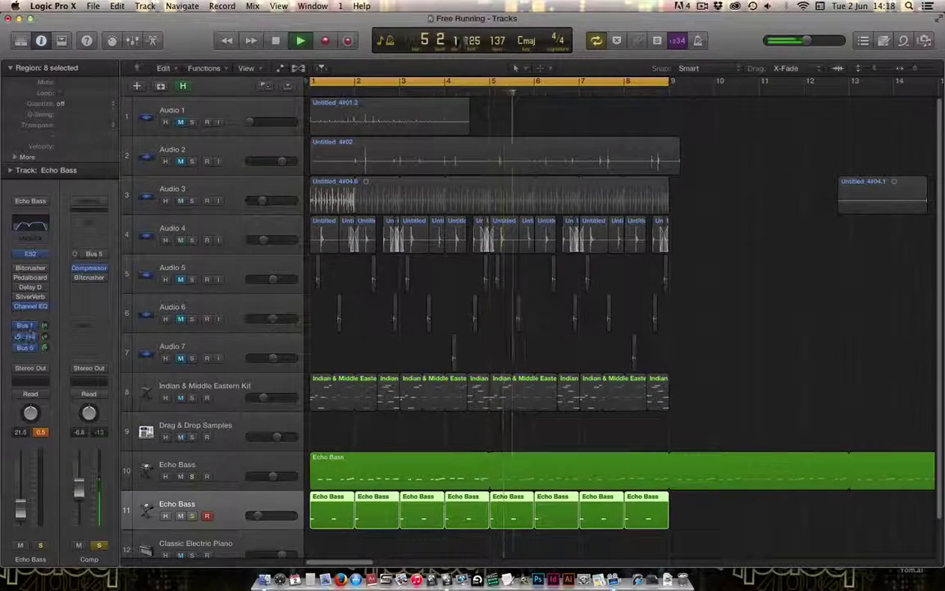
pyautogui.click(27, 337)
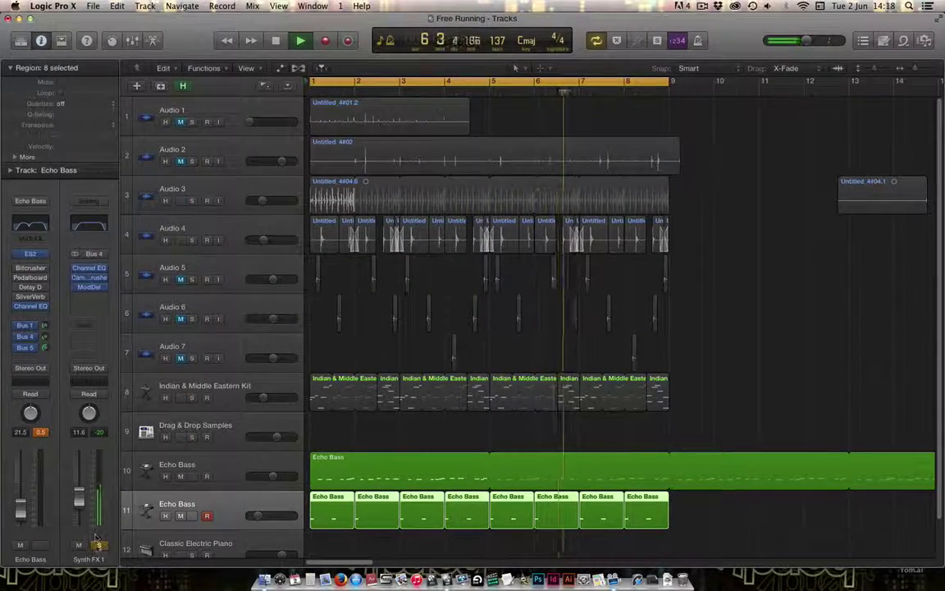
pyautogui.click(97, 544)
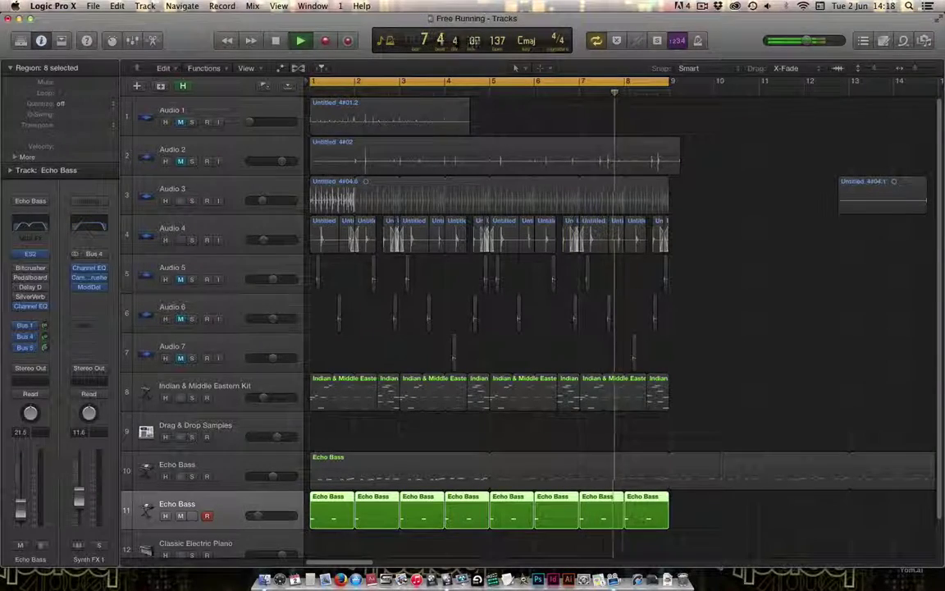
pyautogui.click(31, 348)
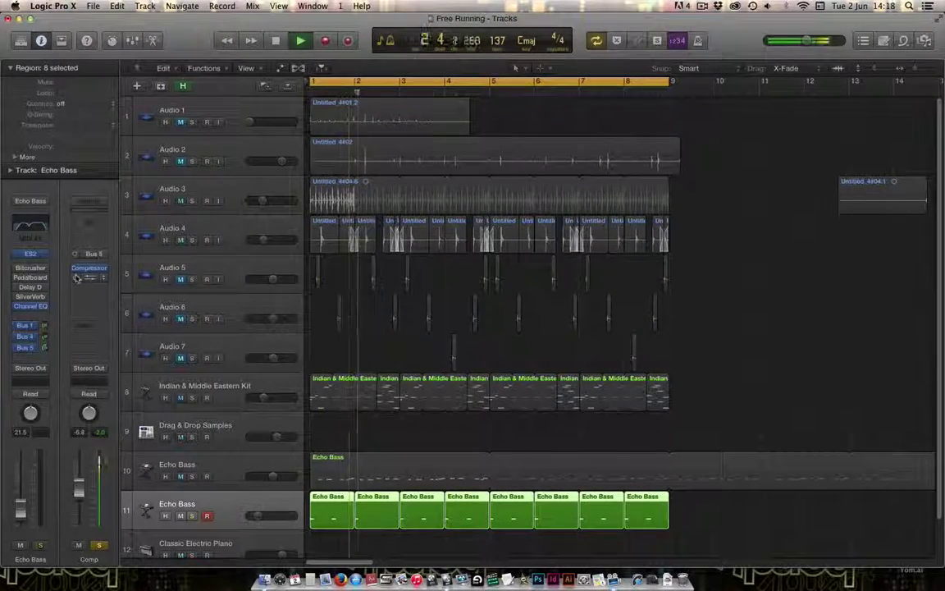
# - Set the Comp bus Bitcrusher to 12 dB drive, 14-bit resolution and 4x downsampling, take the bus out of solo and close the plug-in
pyautogui.click(89, 278)
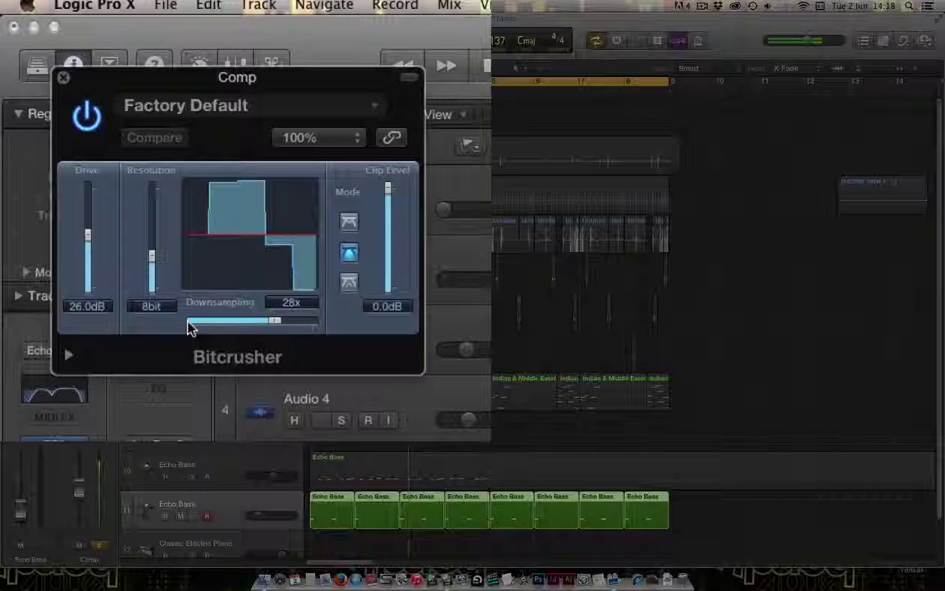
pyautogui.moveTo(140, 184); pyautogui.dragTo(116, 183)
pyautogui.moveTo(206, 320); pyautogui.dragTo(180, 316)
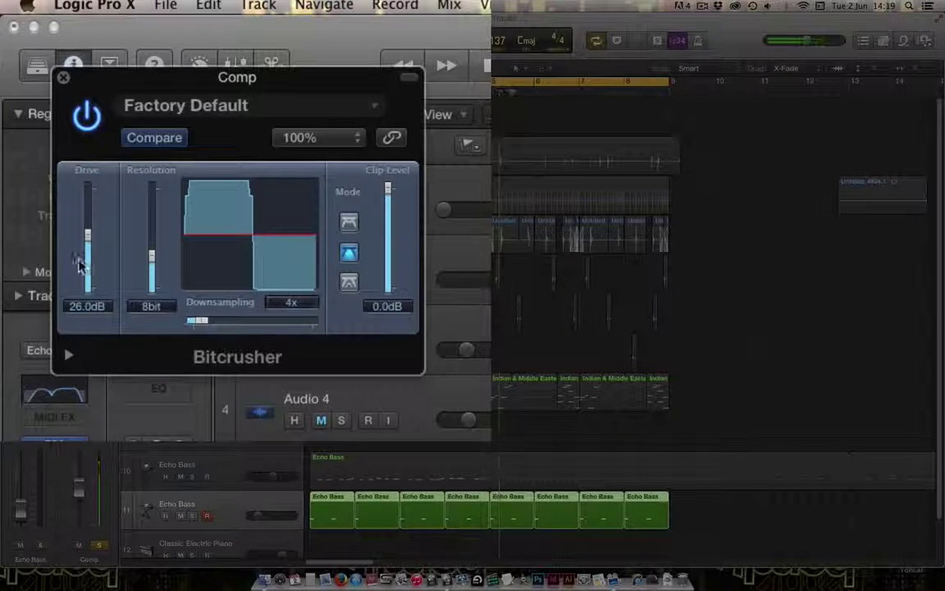
pyautogui.moveTo(150, 256); pyautogui.dragTo(148, 237)
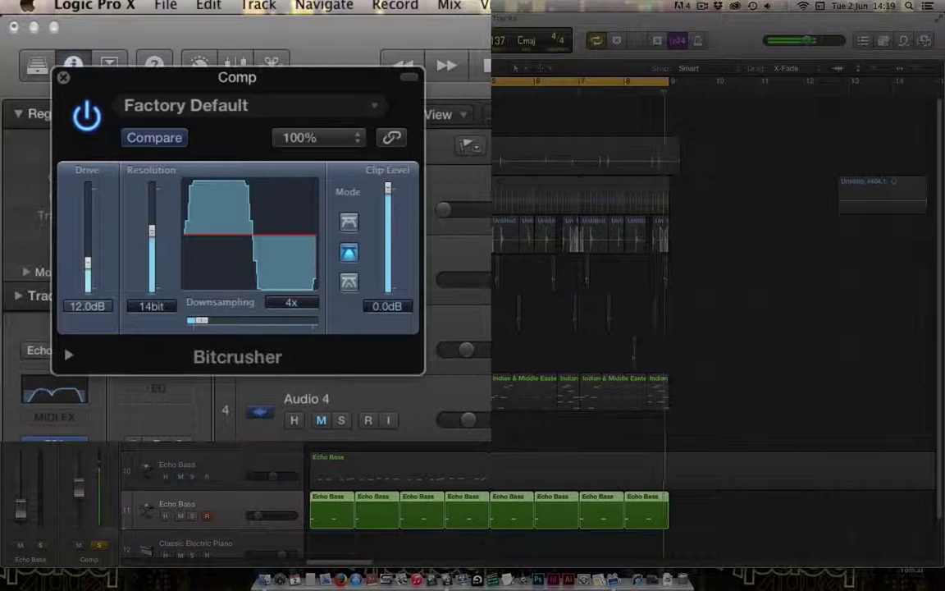
pyautogui.click(100, 546)
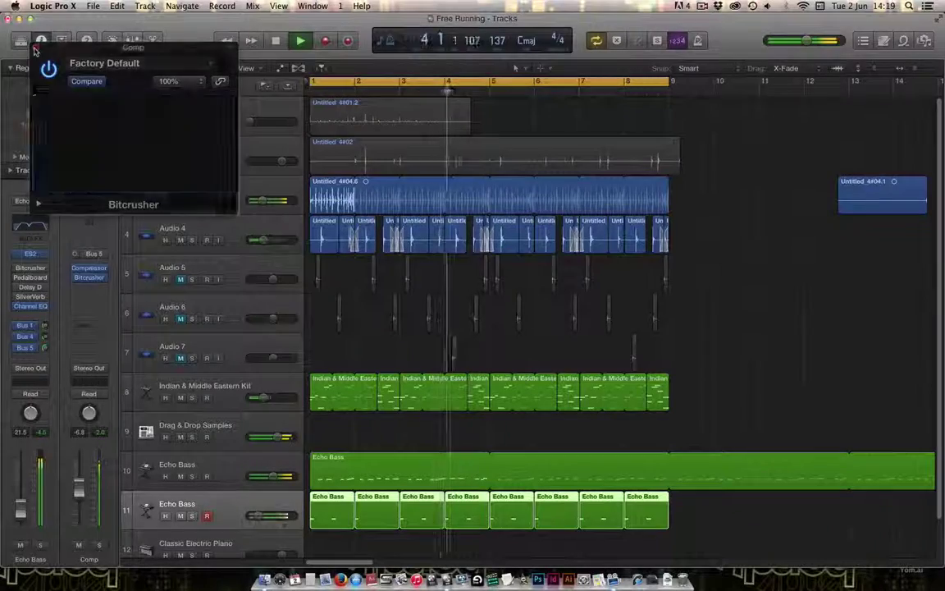
pyautogui.click(63, 81)
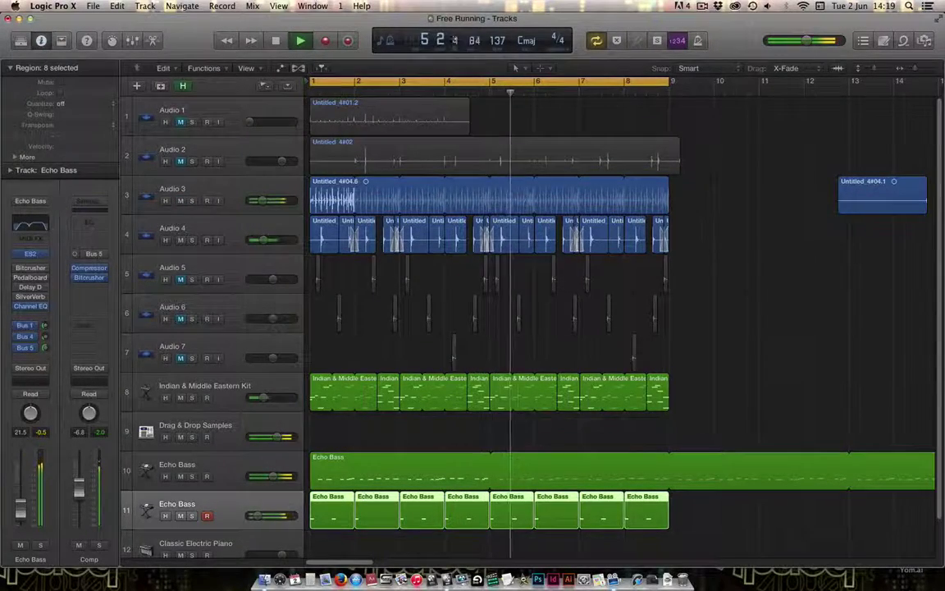
# - Move the Delay Designer from Echo Bass to the slot below the Comp bus Bitcrusher and play both channels soloed
pyautogui.press('space')
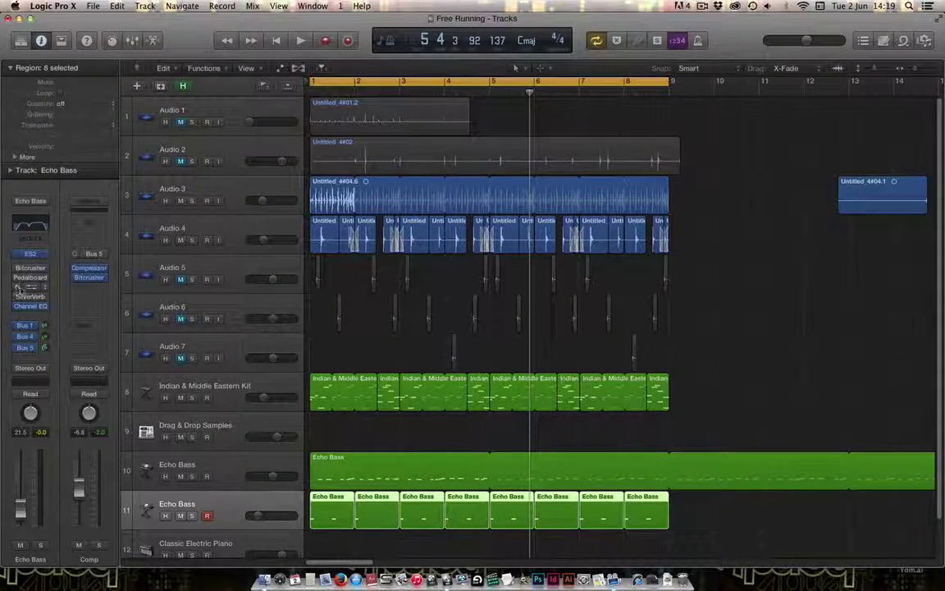
pyautogui.press('space')
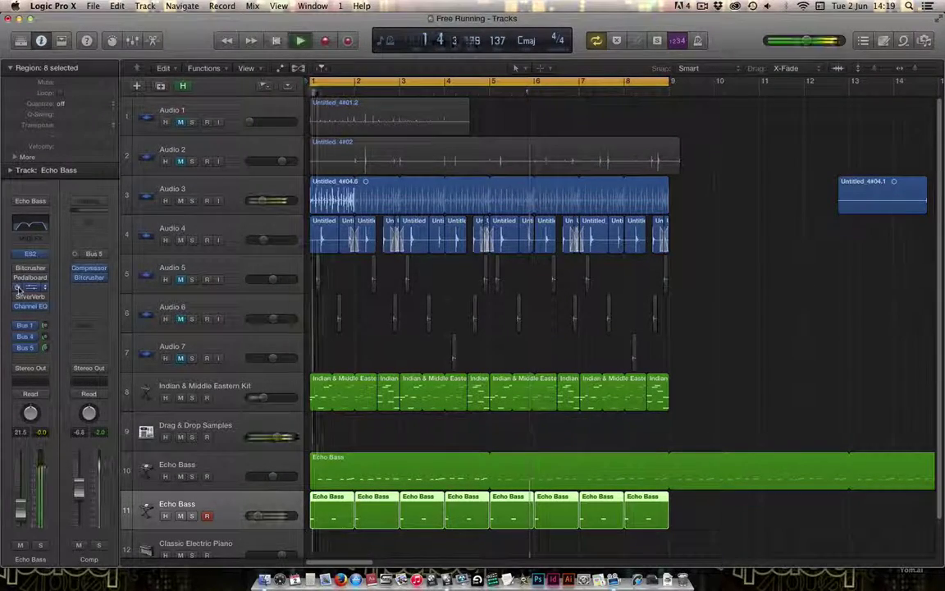
pyautogui.click(41, 545)
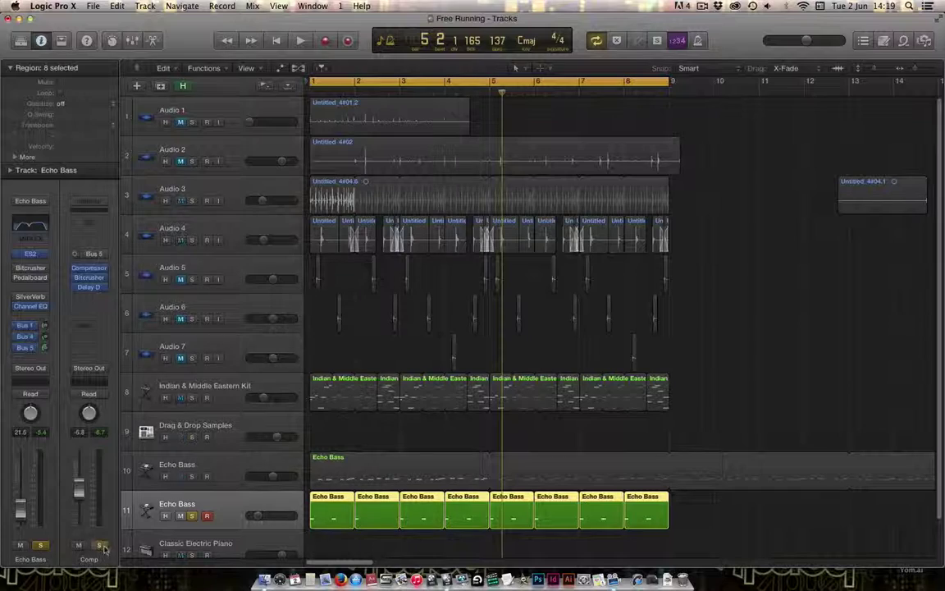
pyautogui.press('space')
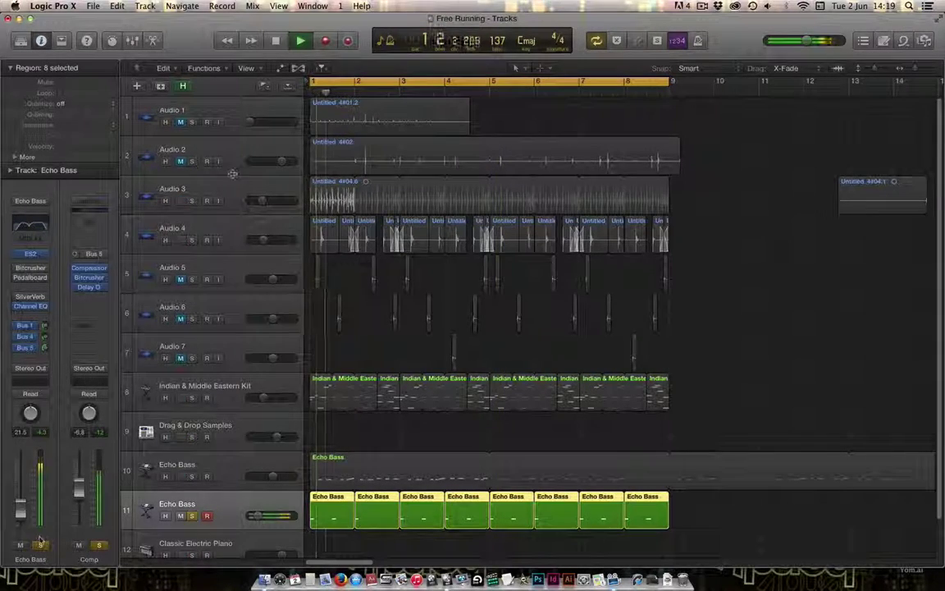
# - Raise the wet mix slightly in the Comp bus Delay Designer, enable feedback and set its level to -14.0 dB
pyautogui.click(89, 286)
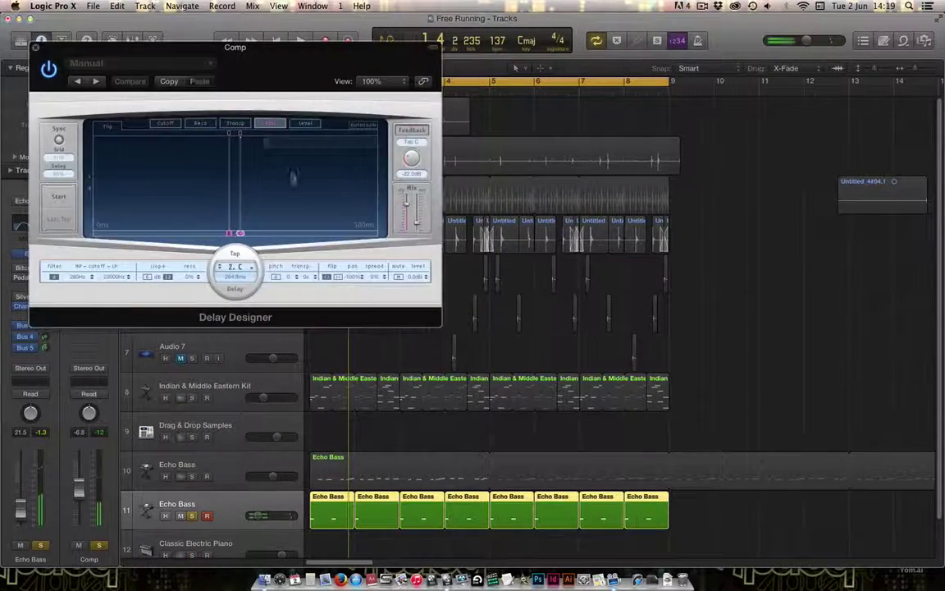
pyautogui.moveTo(415, 221); pyautogui.dragTo(417, 215)
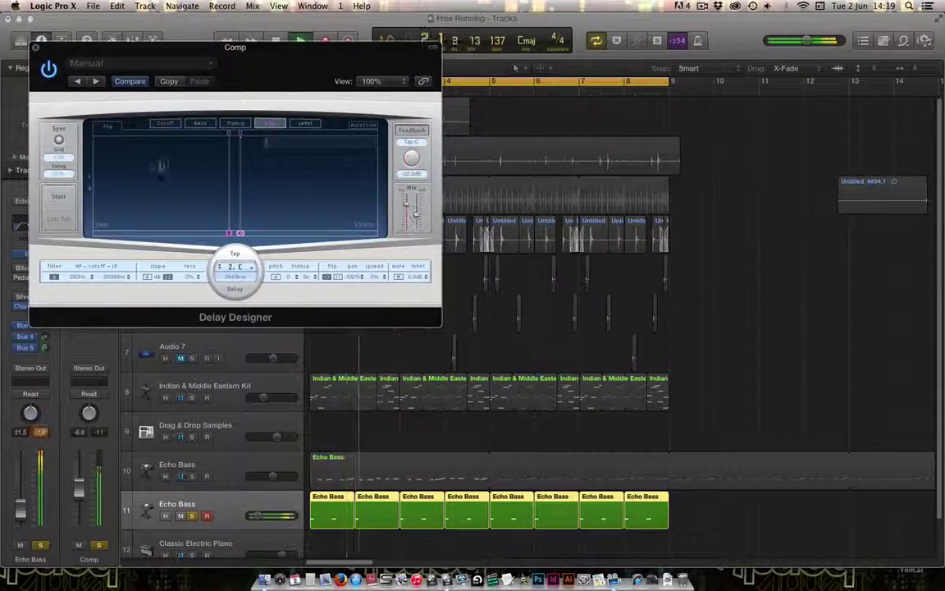
pyautogui.click(415, 131)
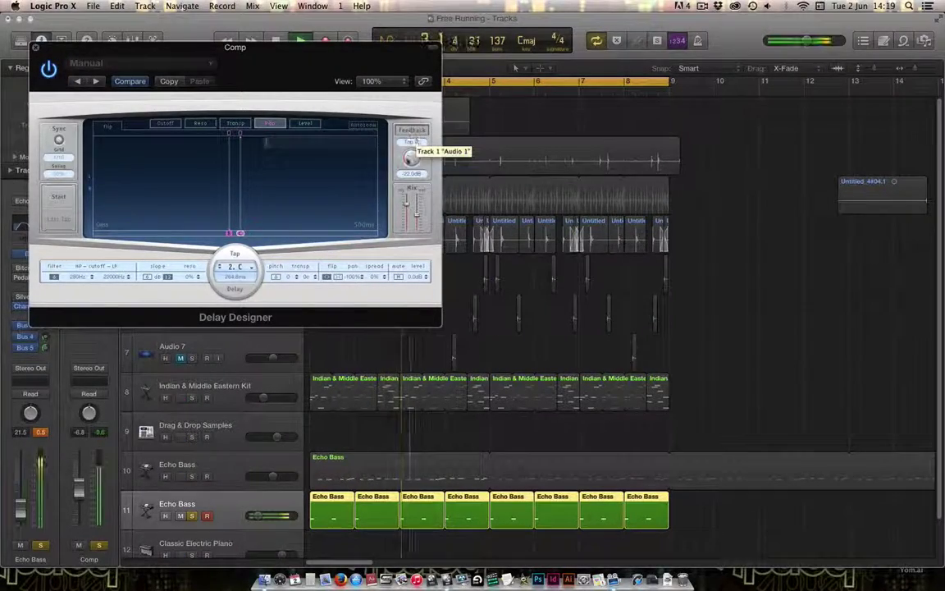
pyautogui.moveTo(410, 146); pyautogui.dragTo(411, 153)
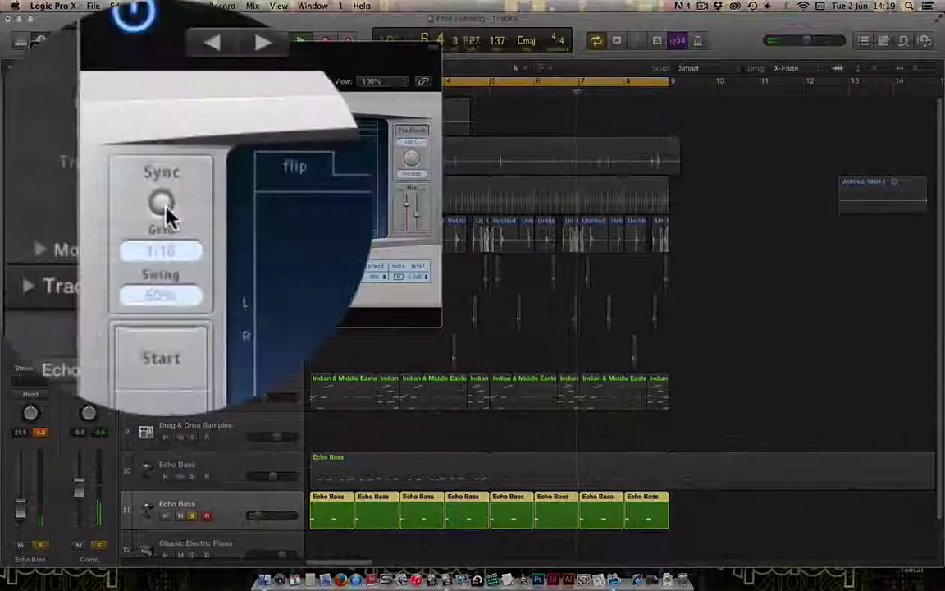
# - Turn on Sync in the Delay Designer, set its grid to 1/12 and close the plug-in
pyautogui.click(59, 140)
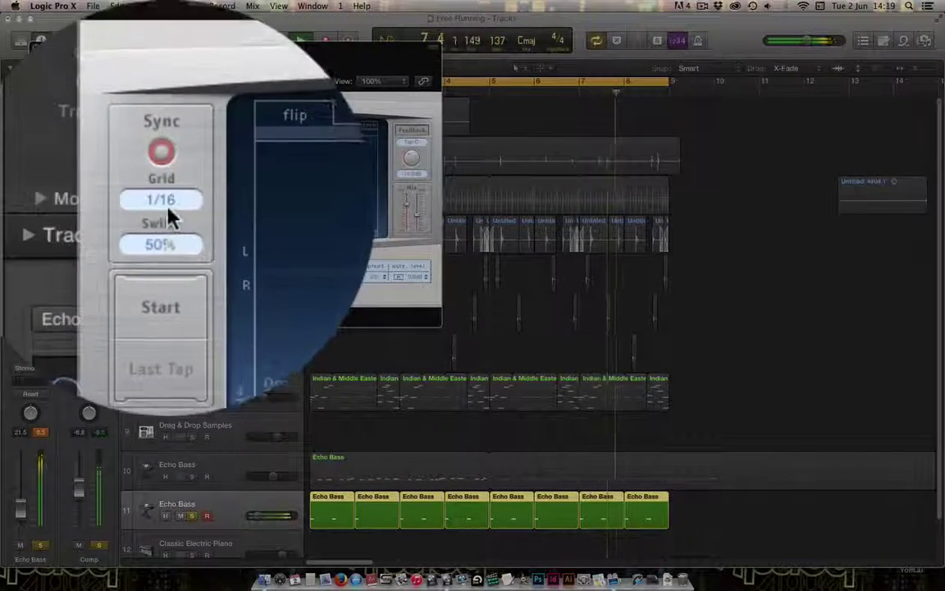
pyautogui.click(168, 212)
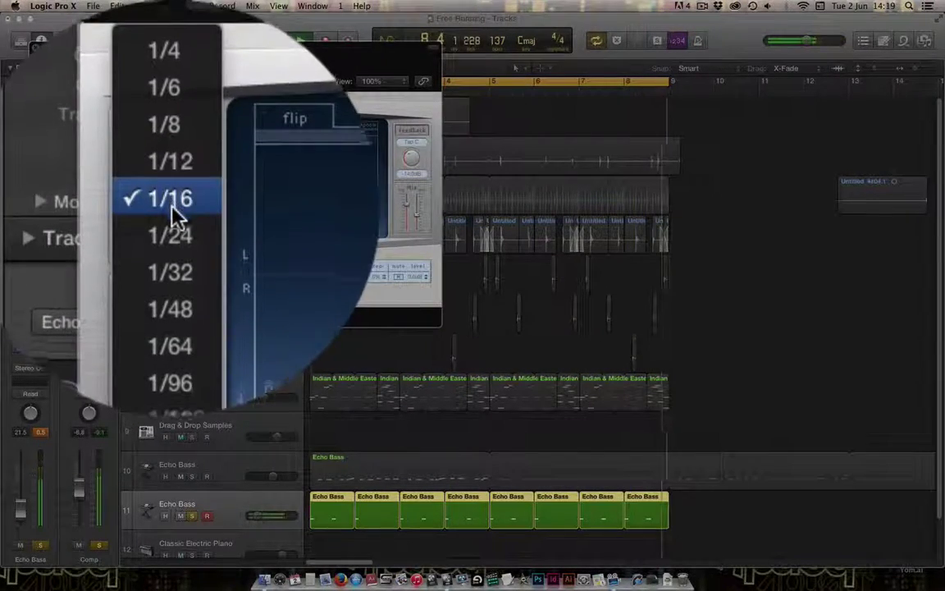
pyautogui.click(172, 201)
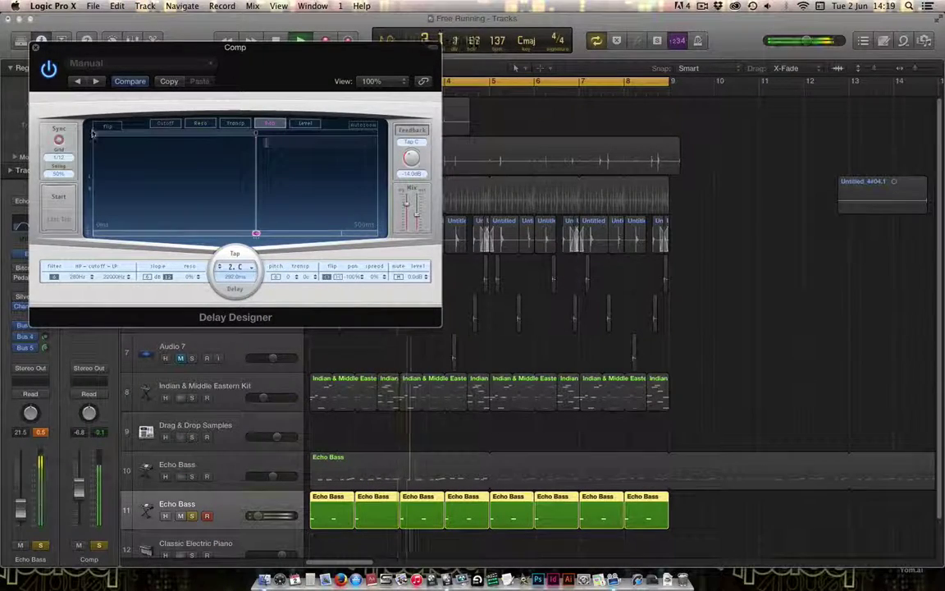
pyautogui.click(35, 47)
# - Take Echo Bass and Comp out of solo and replay the loop with the full mix
pyautogui.press('space')
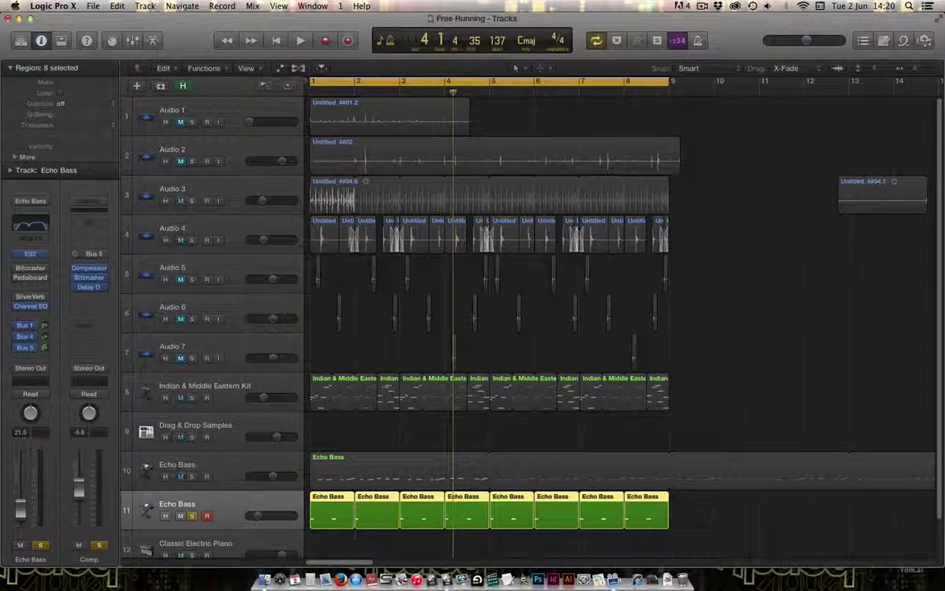
pyautogui.click(42, 544)
pyautogui.press('space')
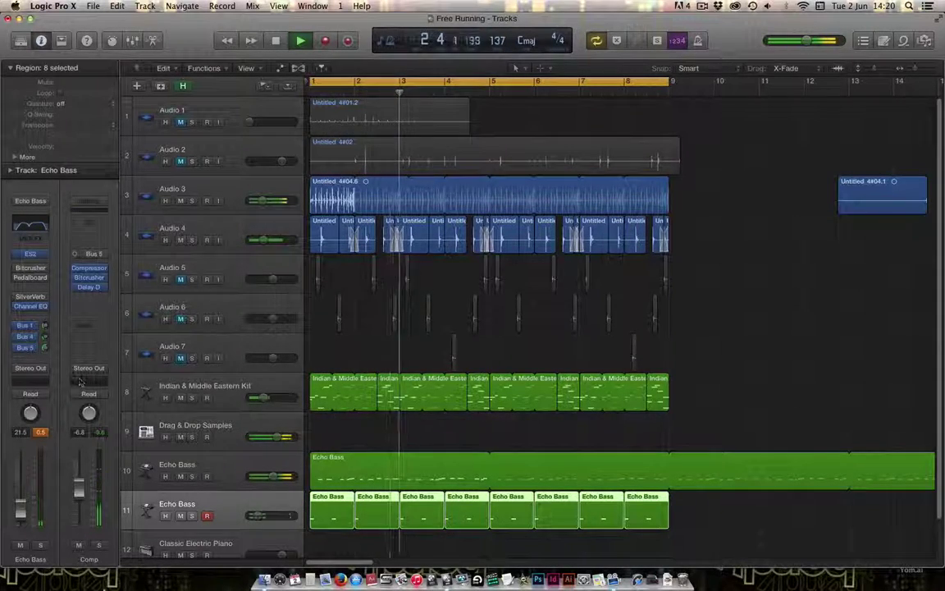
# - Solo Comp and add a Channel EQ with an 85 Hz high-pass and a -24 dB cut at about 540 Hz
pyautogui.click(99, 545)
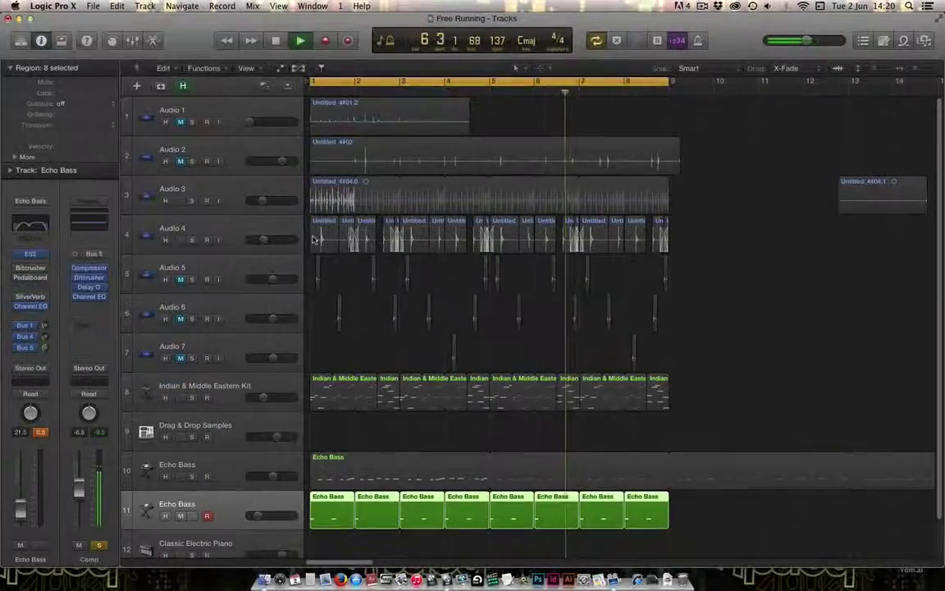
pyautogui.click(89, 218)
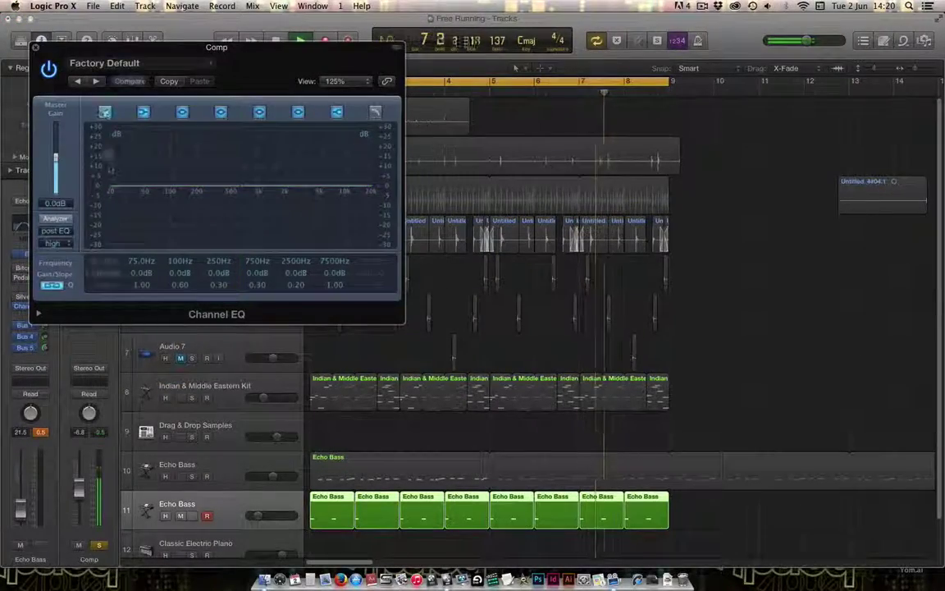
pyautogui.click(105, 113)
pyautogui.moveTo(115, 188); pyautogui.dragTo(171, 279)
pyautogui.moveTo(234, 222); pyautogui.dragTo(230, 275)
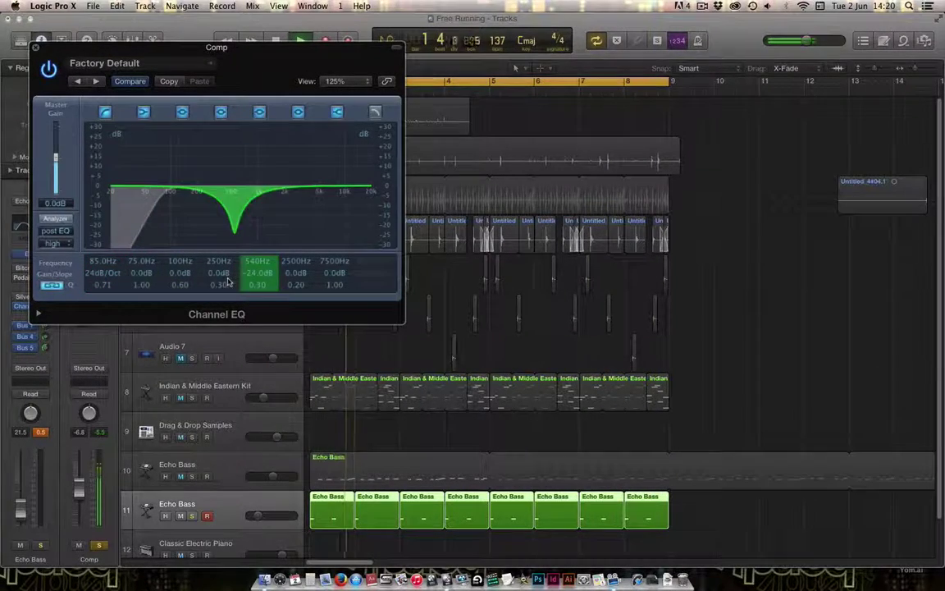
# - Add a low-pass at about 8300 Hz to the Comp EQ, shift the mid cut to about 570 Hz and close the plug-in
pyautogui.click(376, 112)
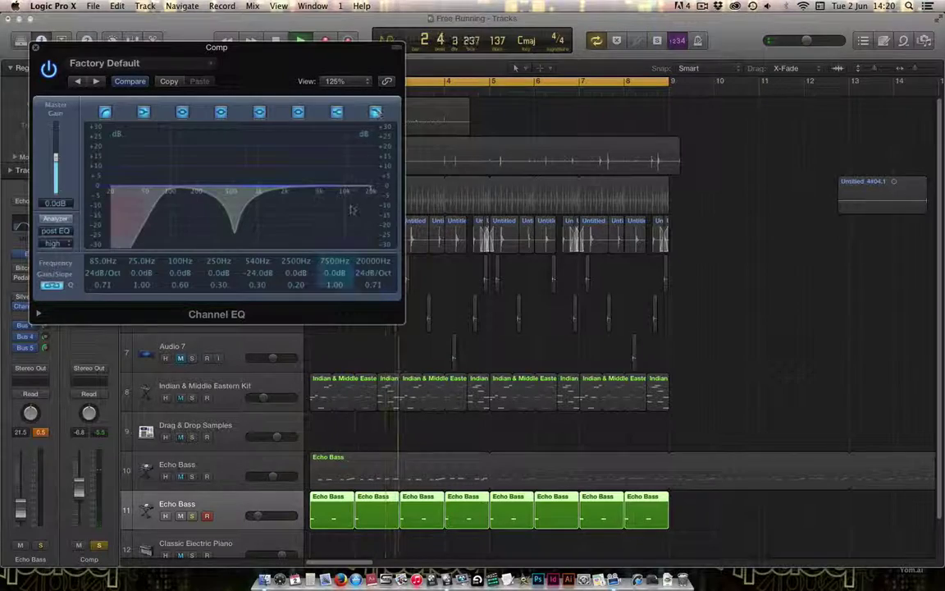
pyautogui.moveTo(366, 209); pyautogui.dragTo(340, 234)
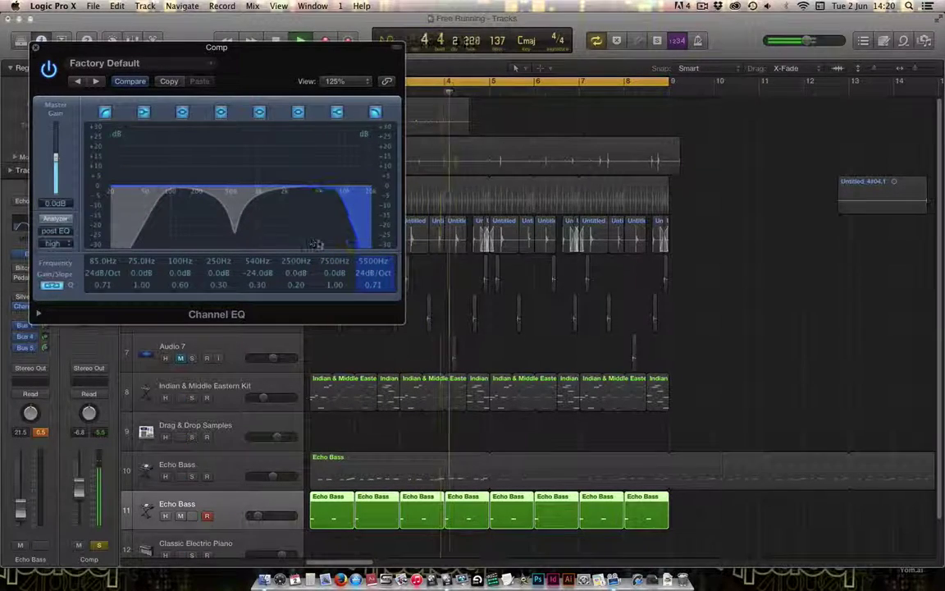
pyautogui.moveTo(235, 229)
pyautogui.mouseDown()
pyautogui.moveTo(279, 238)
pyautogui.moveTo(280, 181)
pyautogui.moveTo(259, 223)
pyautogui.moveTo(240, 234)
pyautogui.mouseUp()
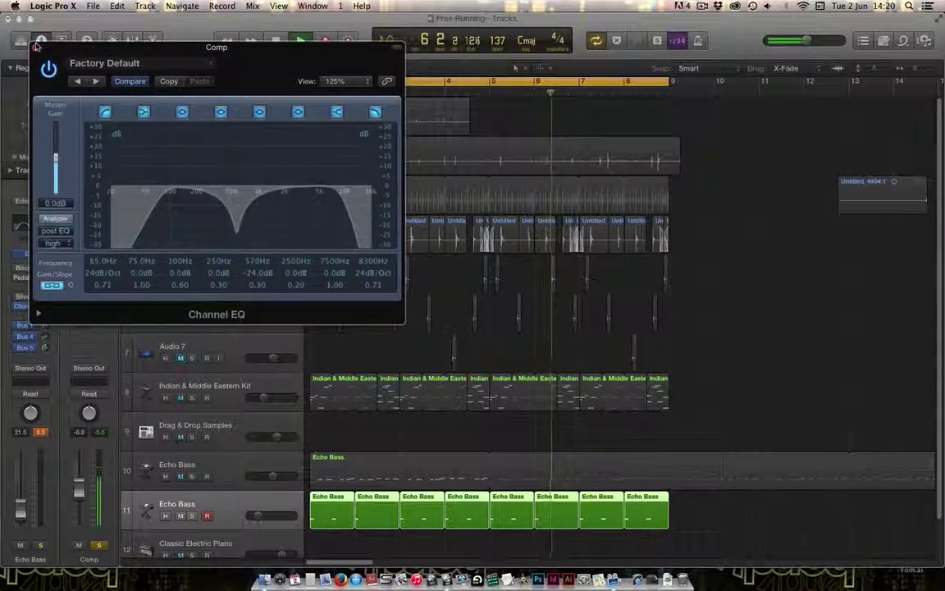
pyautogui.click(35, 47)
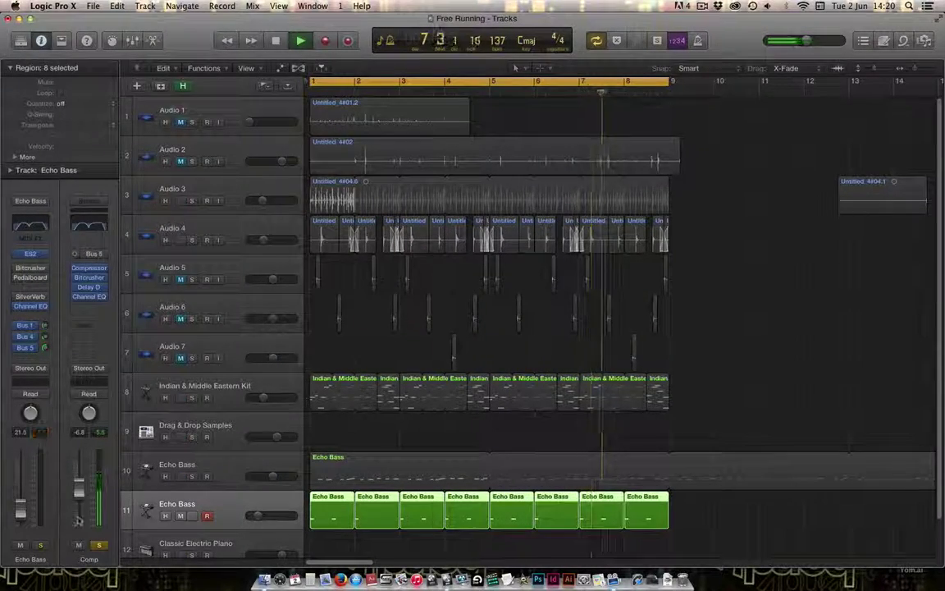
# - Take Comp out of solo, add a Bus 2 (Large Hall) send at about -15.2 dB and solo Echo Bass to audition it
pyautogui.click(40, 545)
pyautogui.click(99, 545)
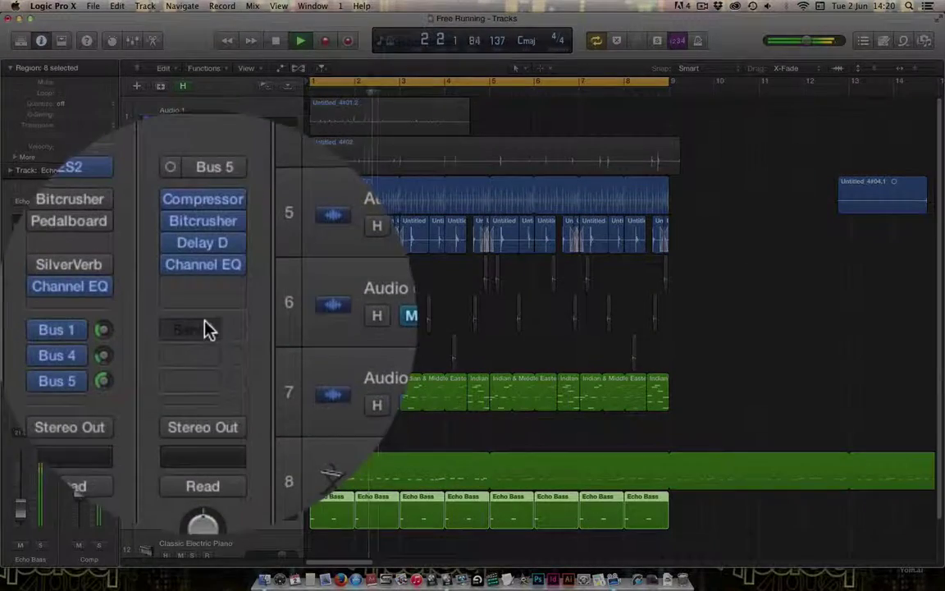
pyautogui.click(82, 325)
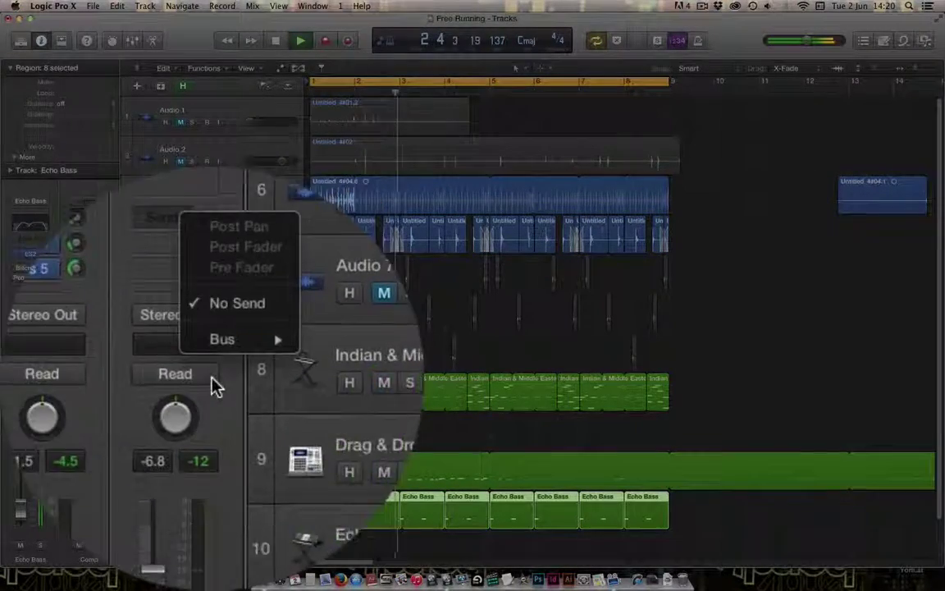
pyautogui.moveTo(230, 405)
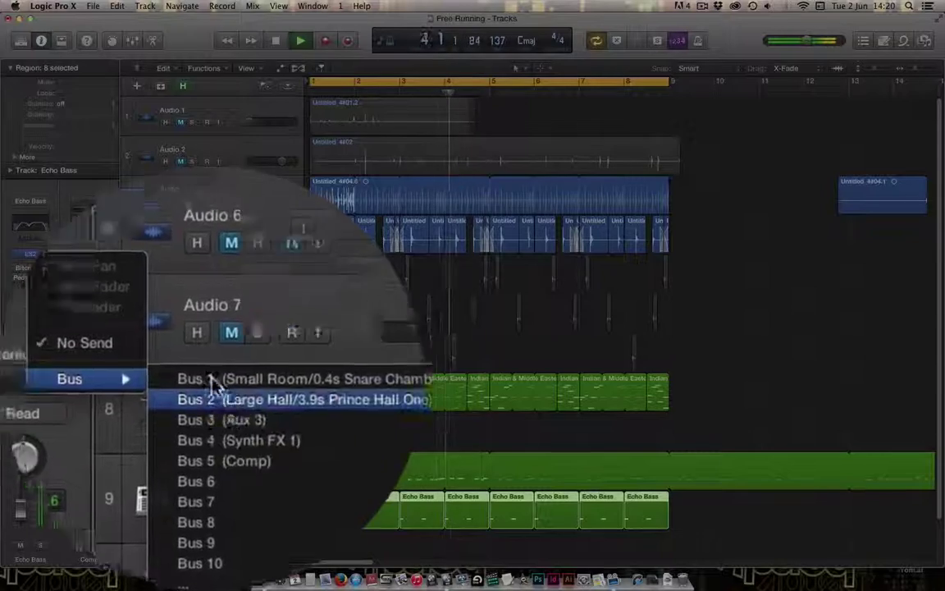
pyautogui.click(213, 379)
pyautogui.moveTo(212, 295); pyautogui.dragTo(211, 257)
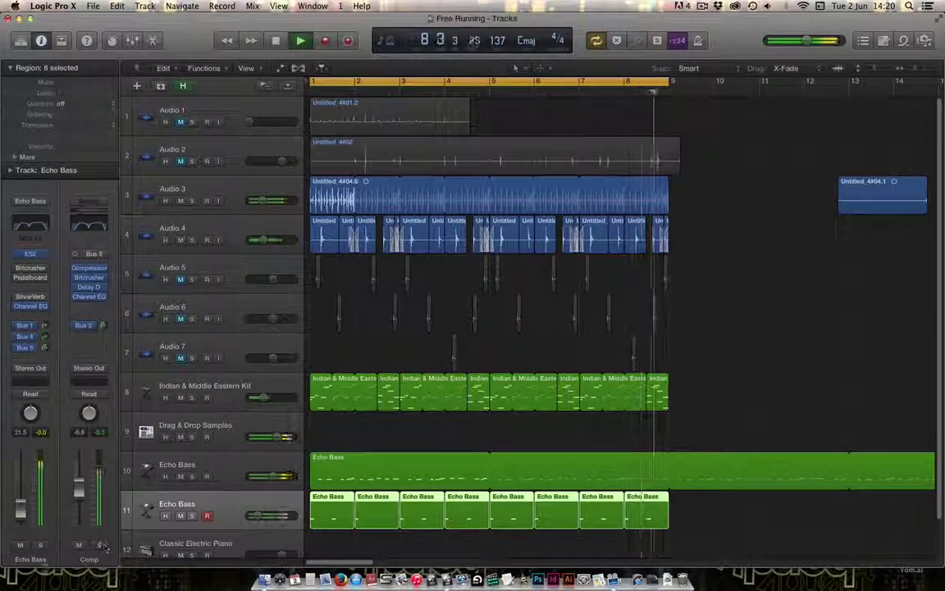
pyautogui.click(39, 545)
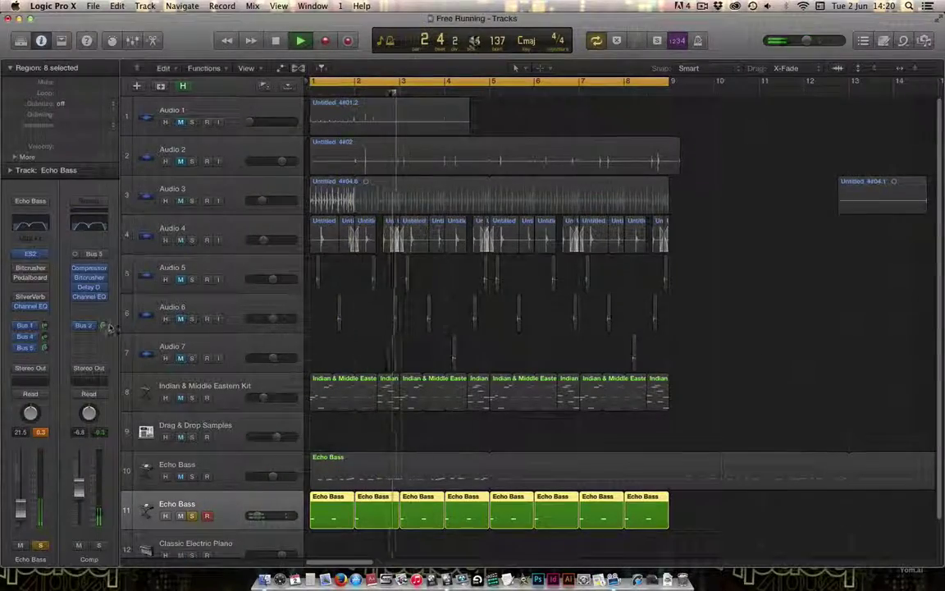
pyautogui.moveTo(110, 327); pyautogui.dragTo(89, 345)
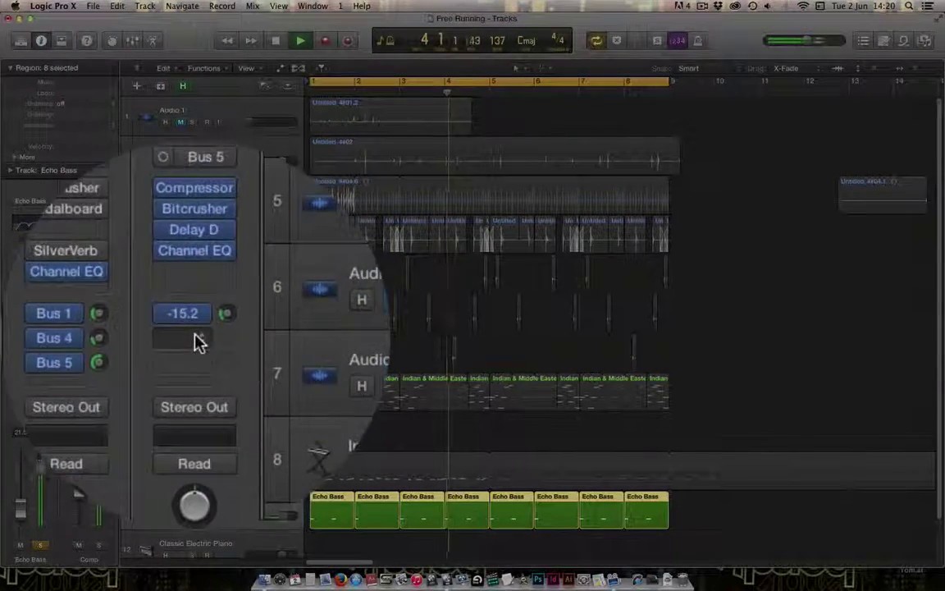
# - Add a Bus 1 (Small Room) send to the Comp channel and raise its level
pyautogui.click(197, 340)
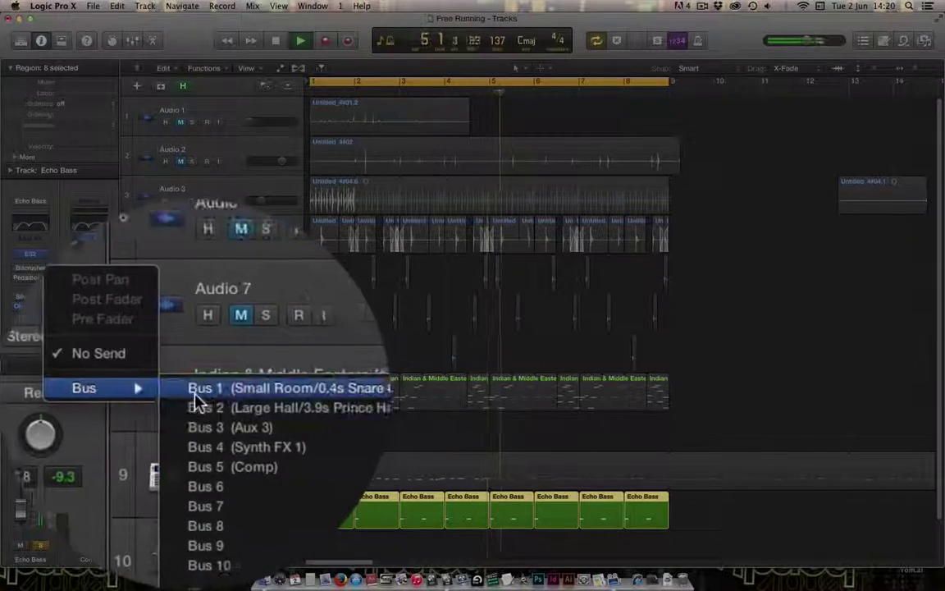
pyautogui.click(195, 391)
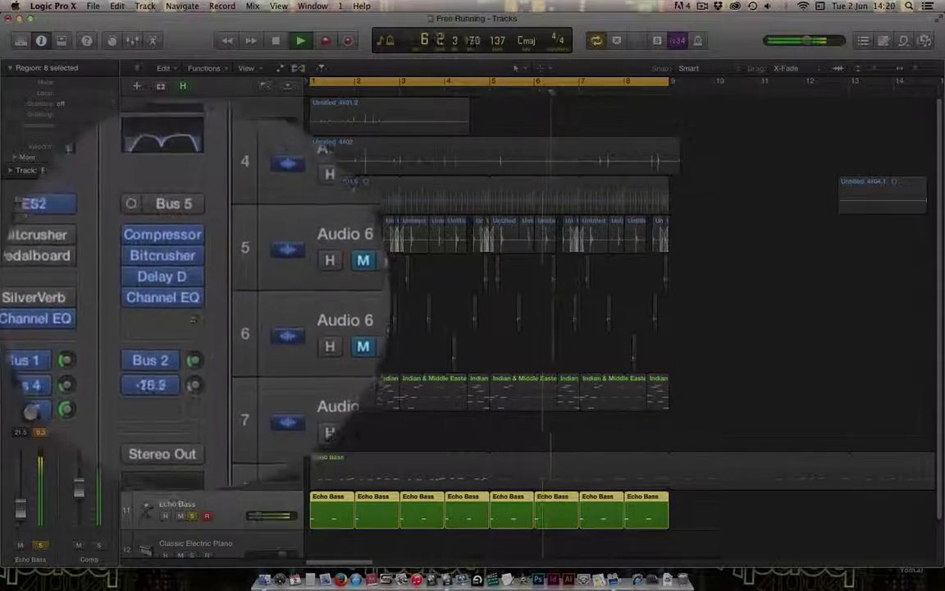
pyautogui.moveTo(194, 299); pyautogui.dragTo(195, 273)
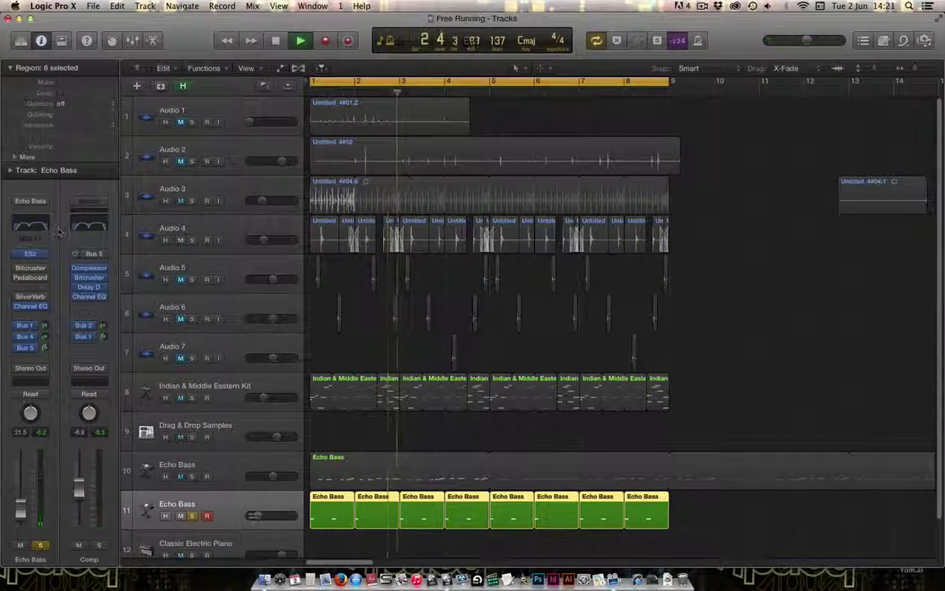
pyautogui.press('space')
pyautogui.click(37, 287)
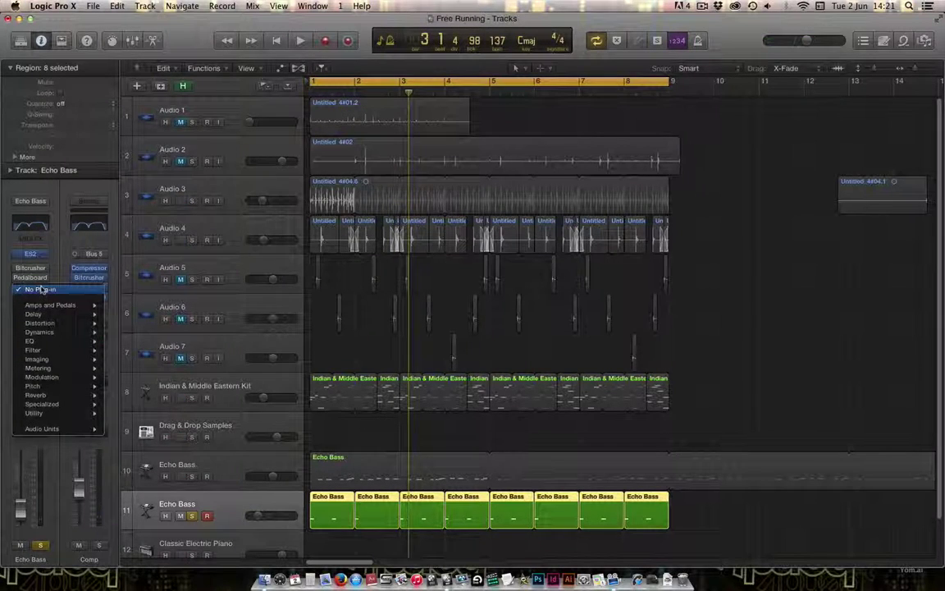
pyautogui.click(54, 219)
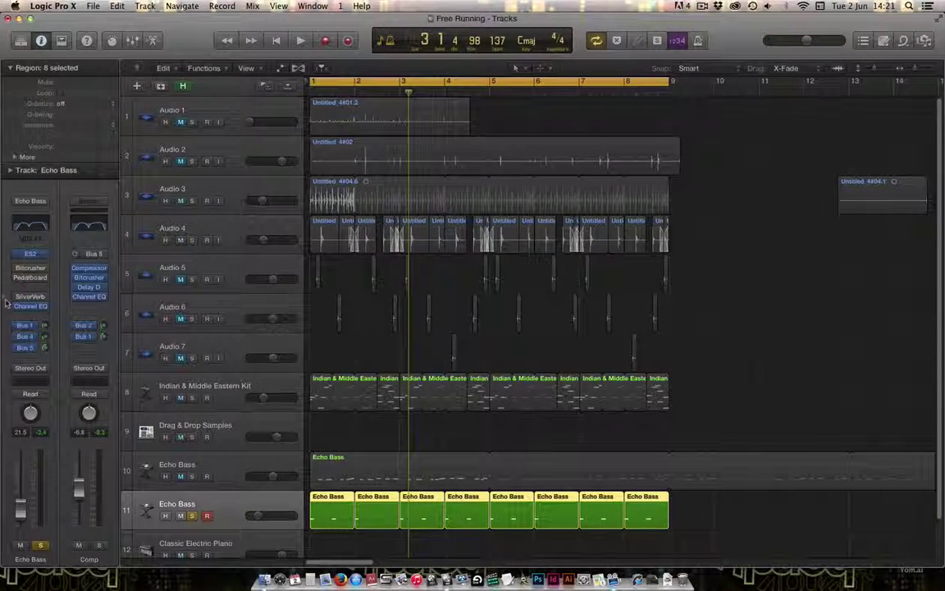
pyautogui.press('Return')
pyautogui.press('space')
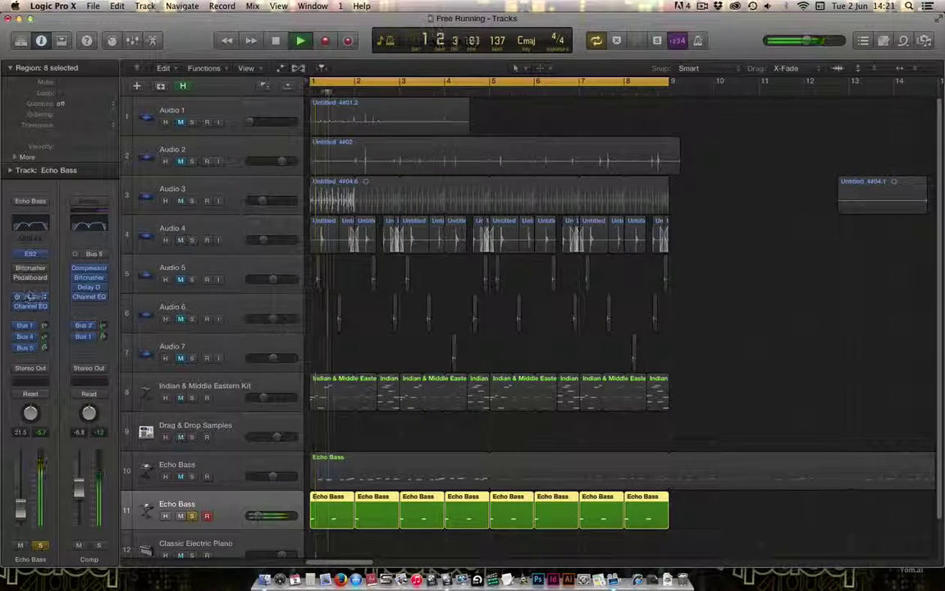
# - Insert a stereo Limiter below Pedalboard on Echo Bass, raise the channel fader to about -7.8 dB and take it out of solo
pyautogui.click(31, 287)
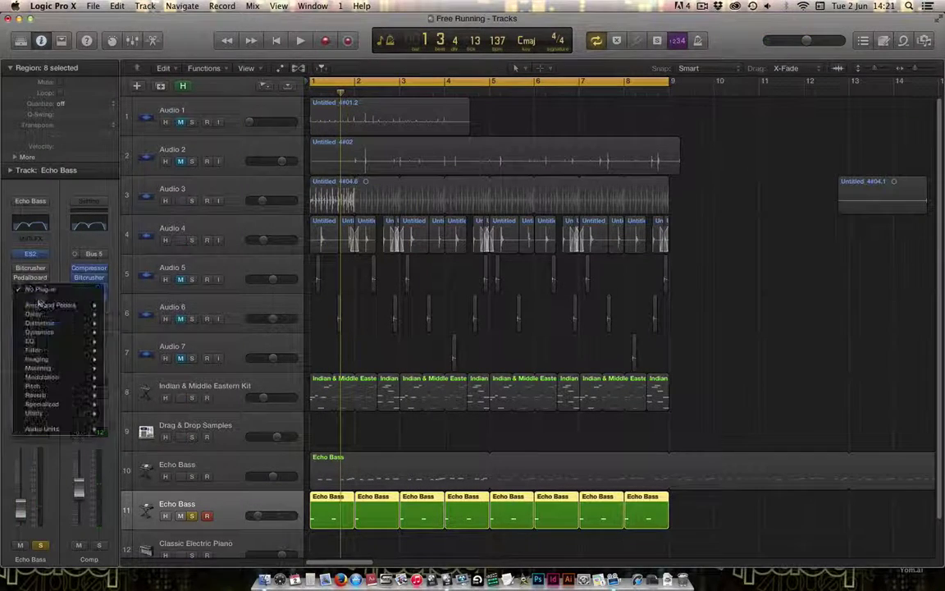
pyautogui.moveTo(69, 324)
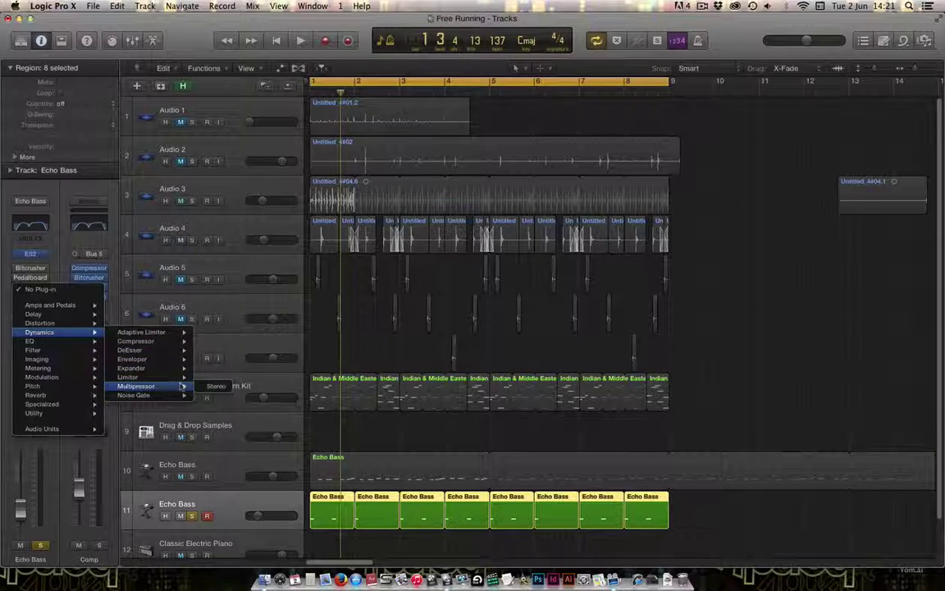
pyautogui.click(216, 379)
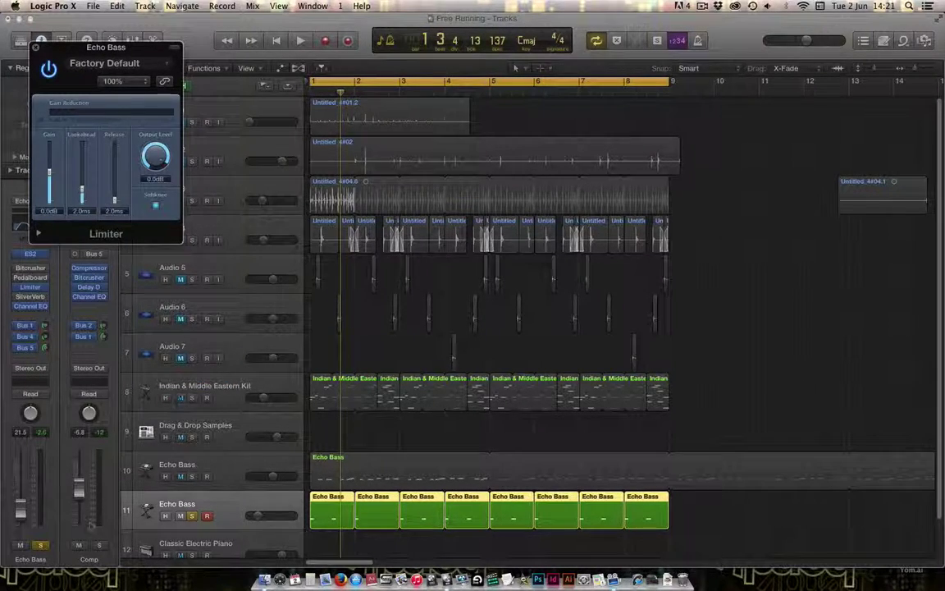
pyautogui.press('space')
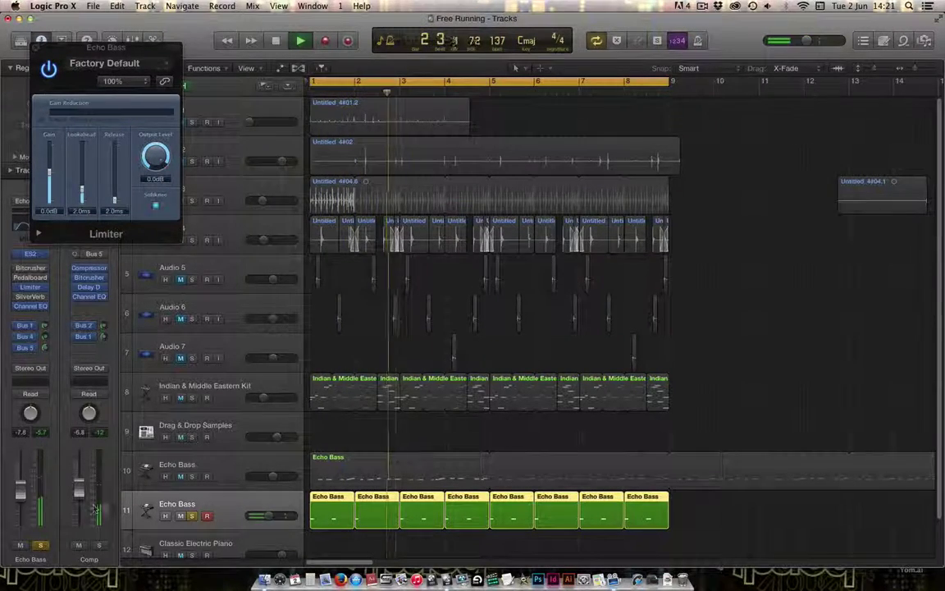
pyautogui.click(41, 543)
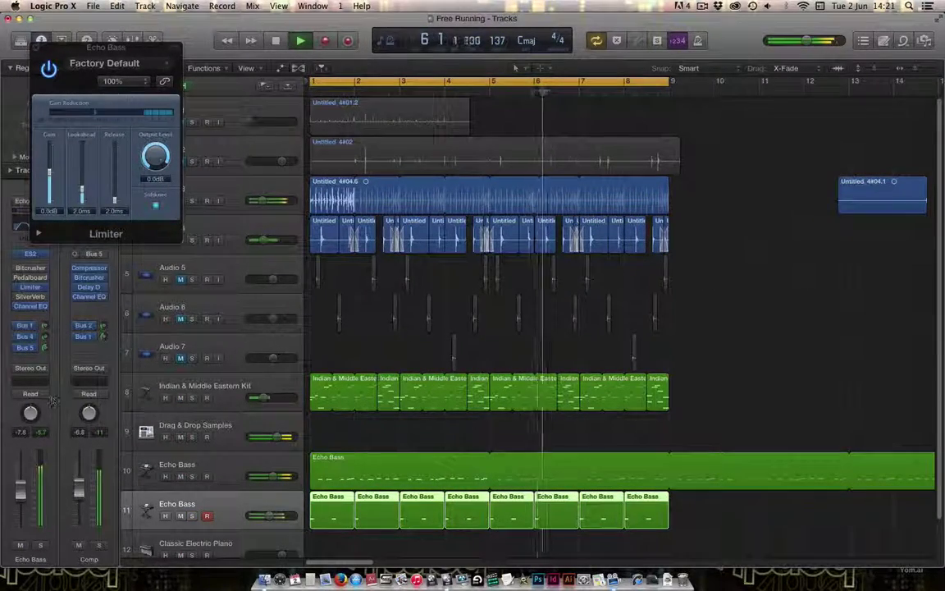
pyautogui.click(35, 47)
# - Replace the Pedalboard on Echo Bass with a stereo Exciter and set its harmonics to 37%
pyautogui.press('space')
pyautogui.click(47, 280)
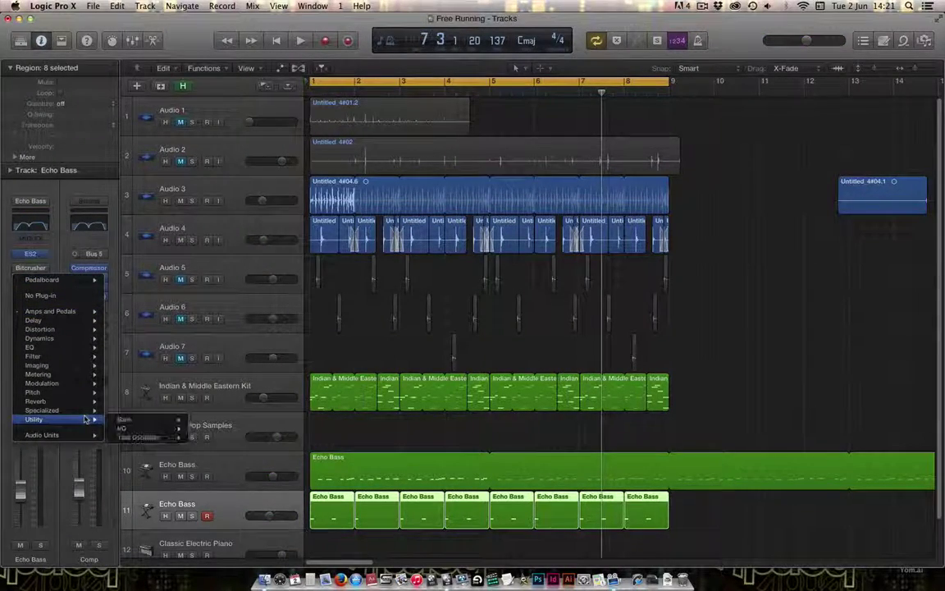
pyautogui.moveTo(84, 414)
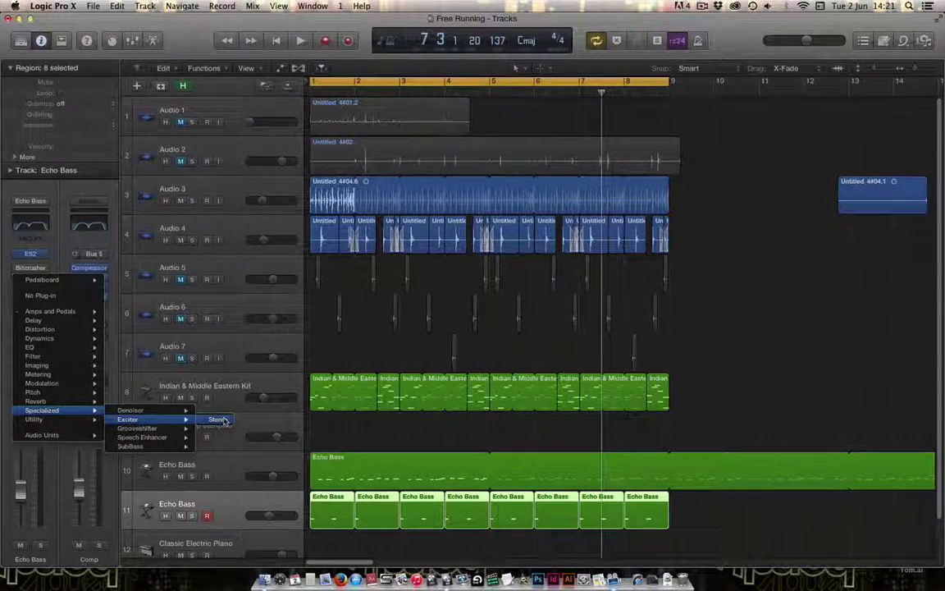
pyautogui.click(218, 419)
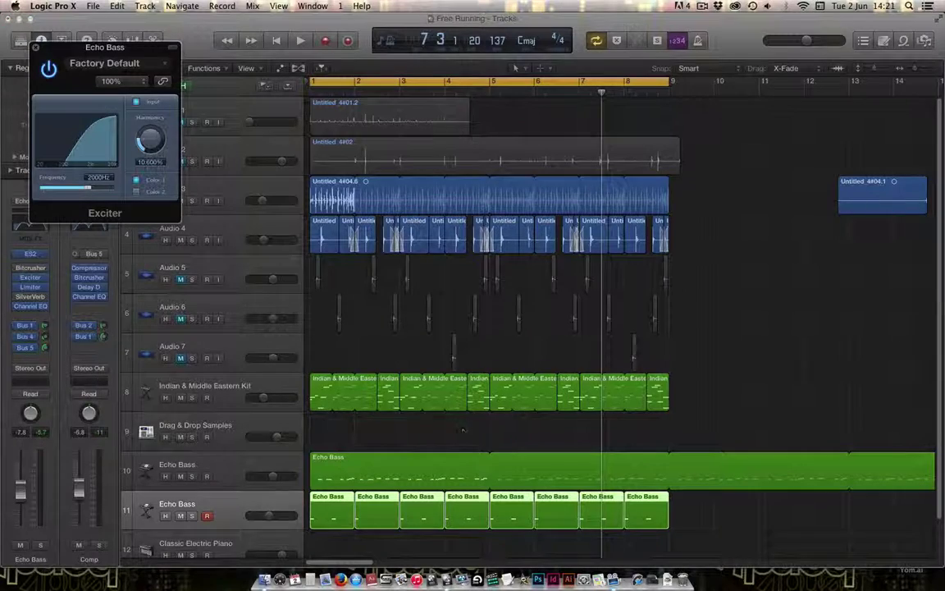
pyautogui.moveTo(102, 47); pyautogui.dragTo(750, 314)
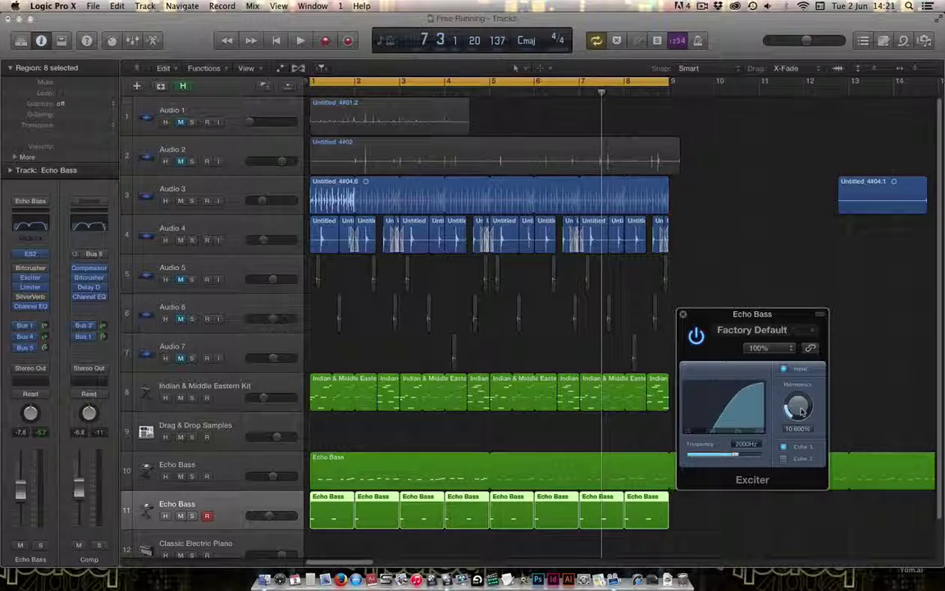
pyautogui.moveTo(709, 319); pyautogui.dragTo(710, 281)
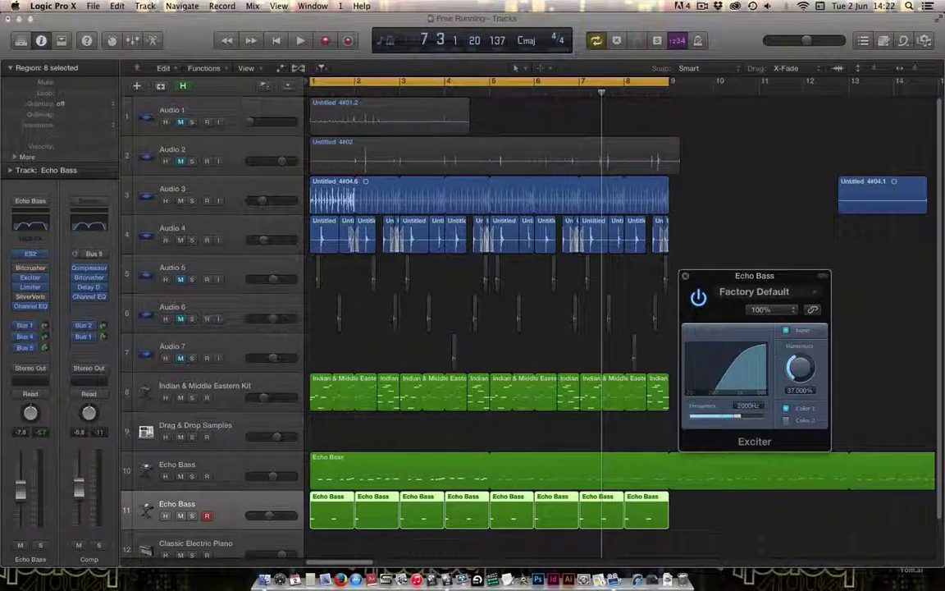
pyautogui.moveTo(765, 279); pyautogui.dragTo(767, 272)
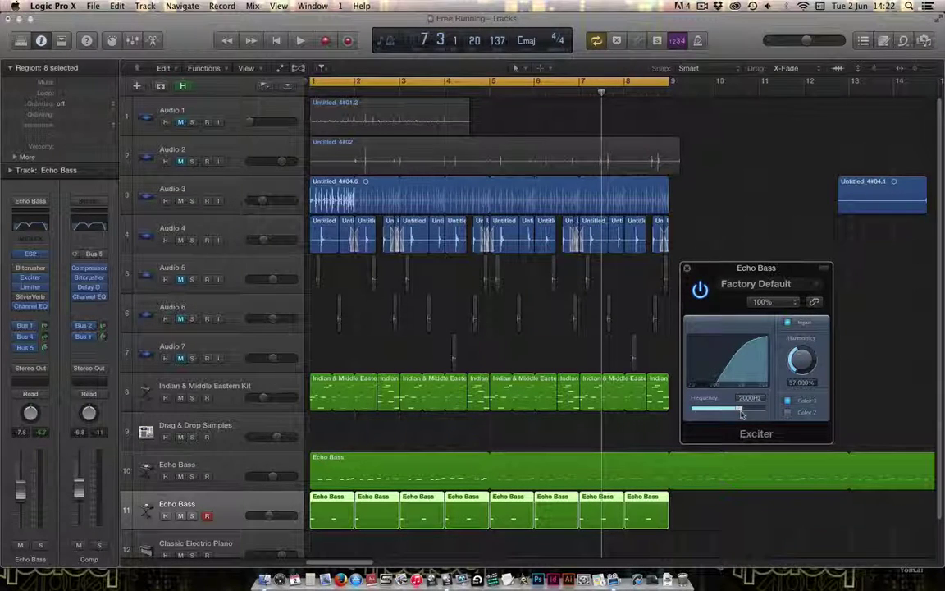
# - Audition soloed Echo Bass with Exciter harmonics at 125% and frequency at 410 Hz, comparing Color 2 with Color 1
pyautogui.press('space')
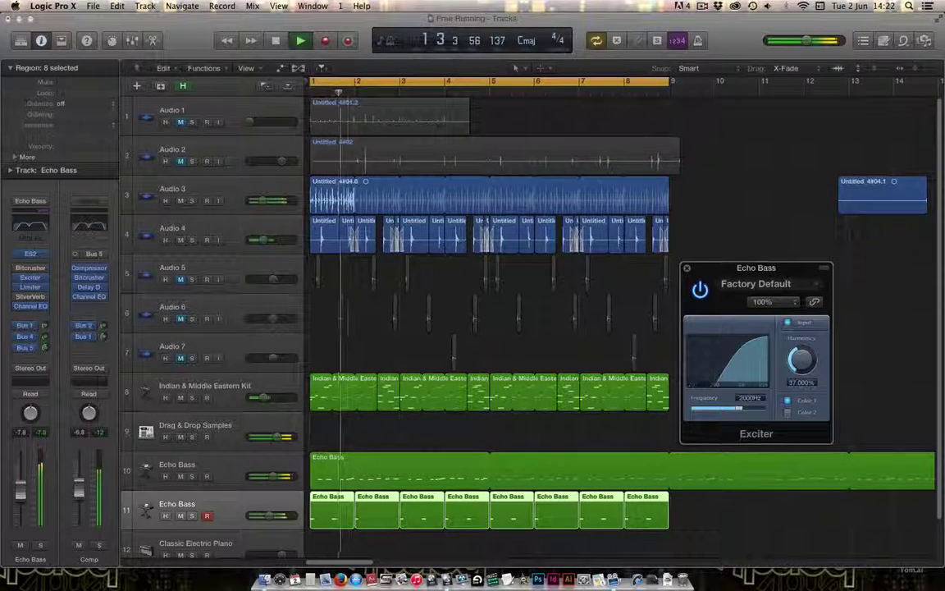
pyautogui.press('s')
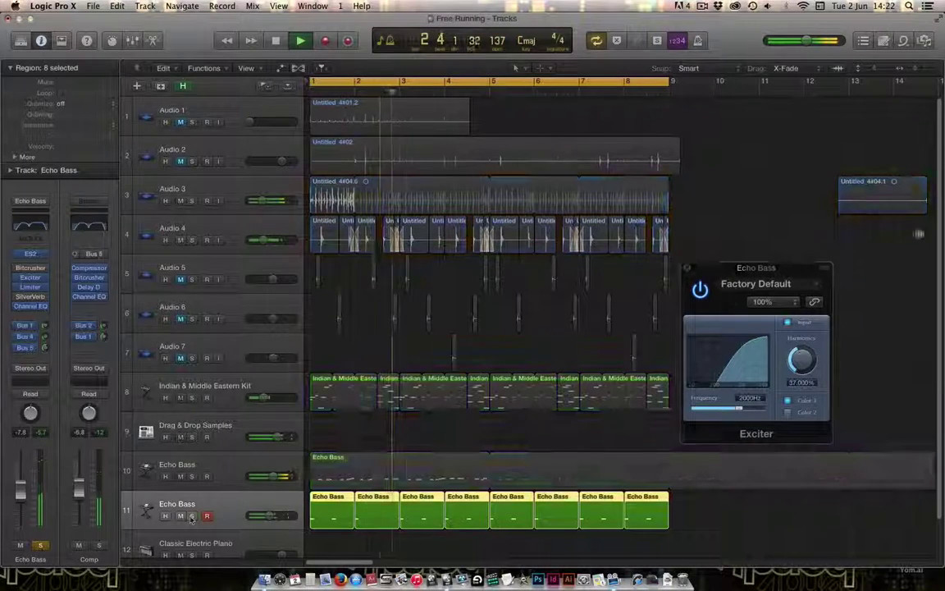
pyautogui.moveTo(803, 361); pyautogui.dragTo(804, 342)
pyautogui.moveTo(739, 407); pyautogui.dragTo(723, 408)
pyautogui.click(787, 414)
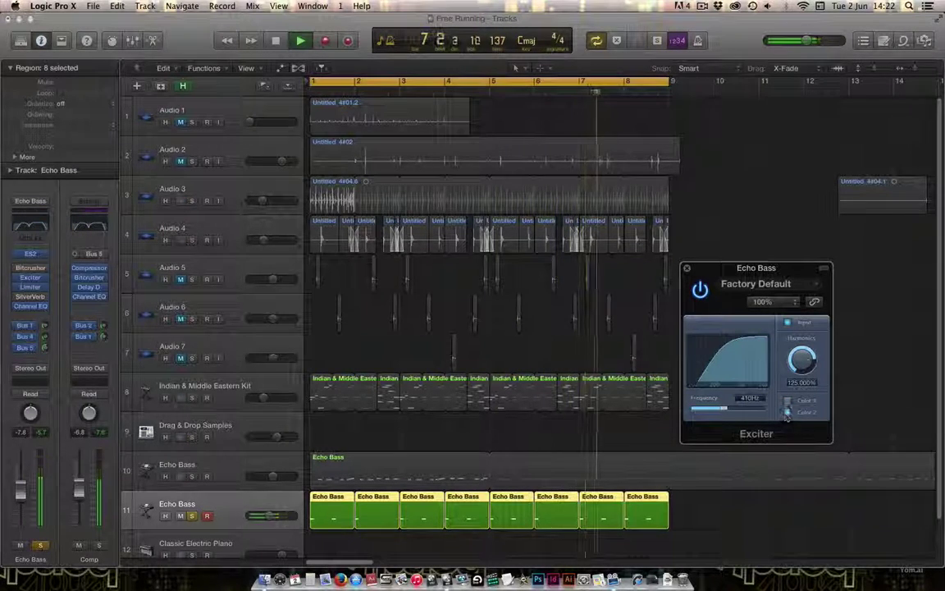
pyautogui.click(788, 401)
pyautogui.press('space')
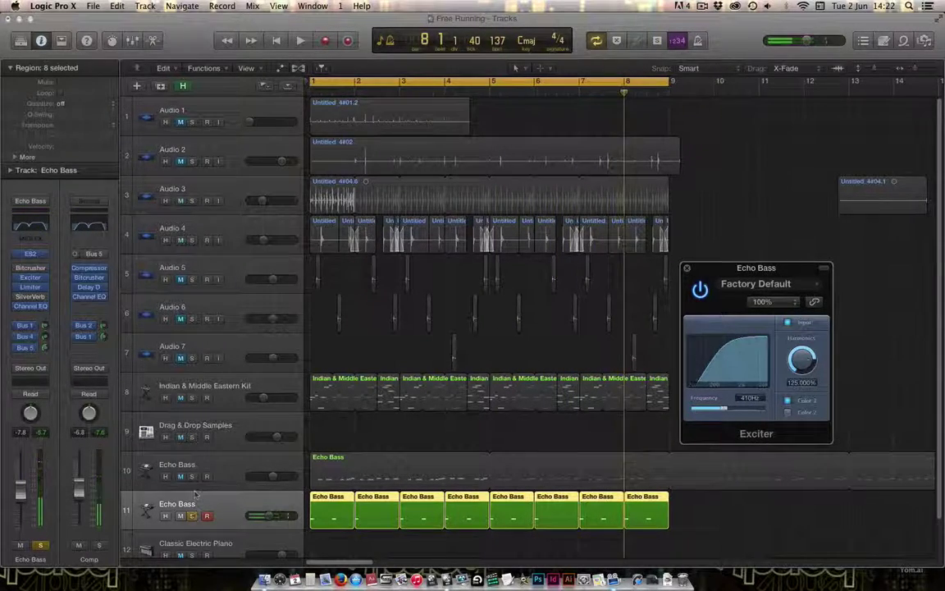
pyautogui.press('s')
# - Try the Exciter in the full mix at 140 Hz with 18% harmonics, comparing Color 2 with Color 1
pyautogui.press('space')
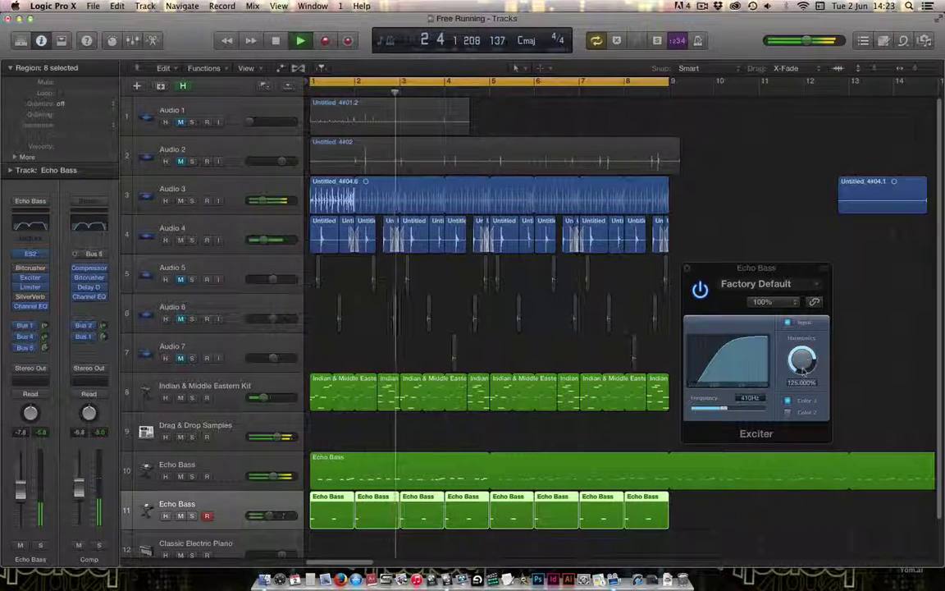
pyautogui.moveTo(802, 364)
pyautogui.mouseDown()
pyautogui.moveTo(802, 390)
pyautogui.moveTo(803, 371)
pyautogui.mouseUp()
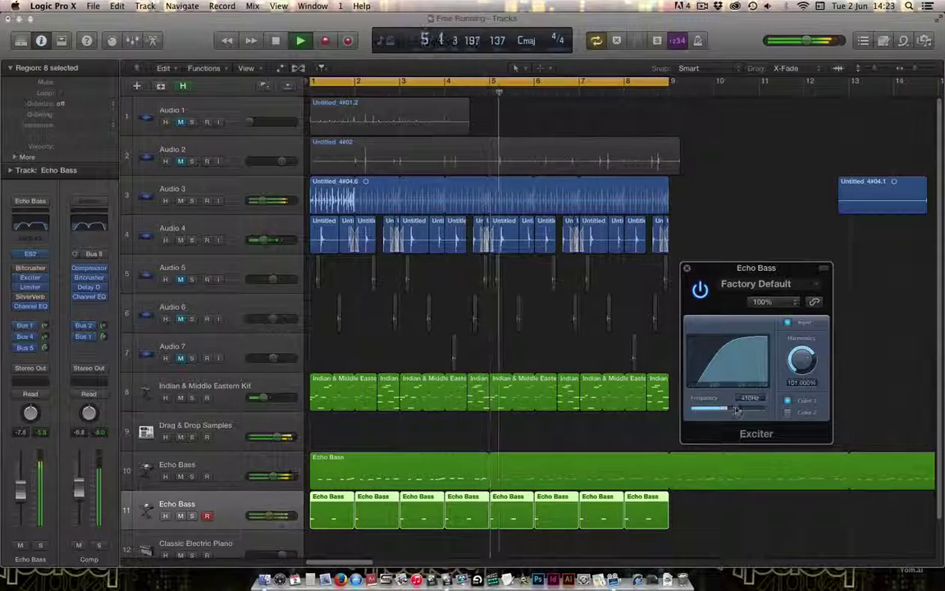
pyautogui.moveTo(737, 410); pyautogui.dragTo(711, 414)
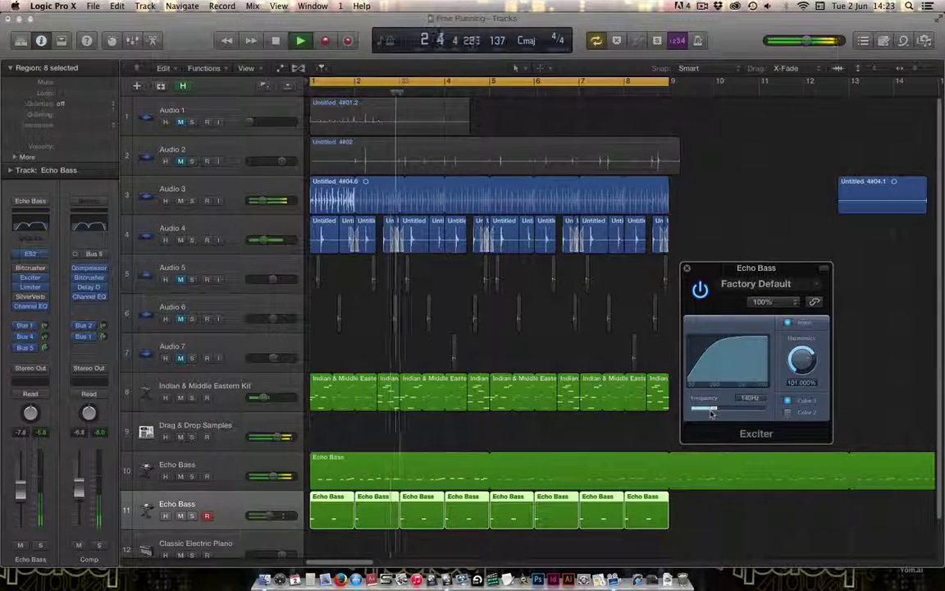
pyautogui.moveTo(809, 353)
pyautogui.mouseDown()
pyautogui.moveTo(806, 367)
pyautogui.moveTo(793, 362)
pyautogui.mouseUp()
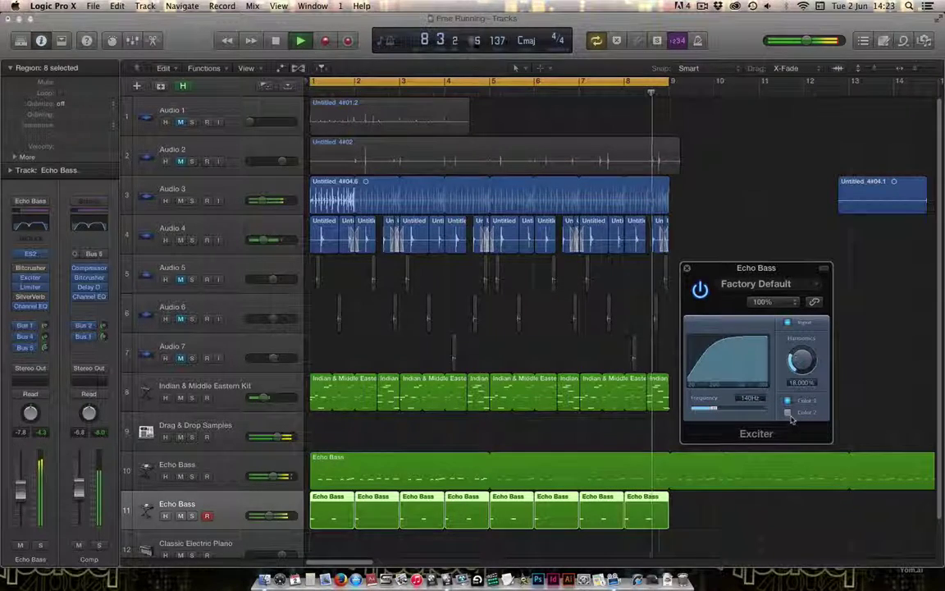
pyautogui.click(789, 412)
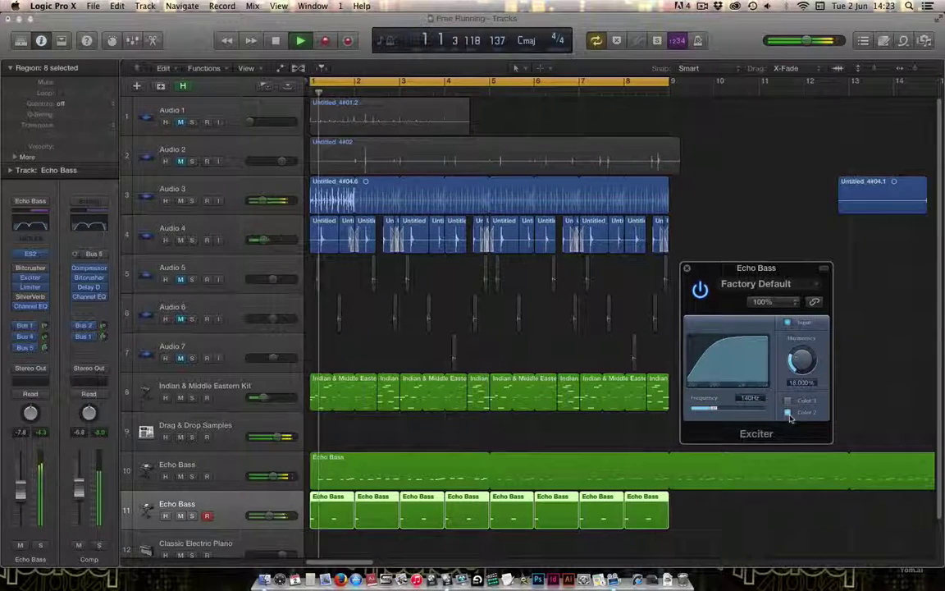
pyautogui.click(790, 402)
# - Set the Exciter's frequency to 550 Hz and harmonics to 37% during playback, and close the plug-in
pyautogui.moveTo(802, 368); pyautogui.dragTo(804, 360)
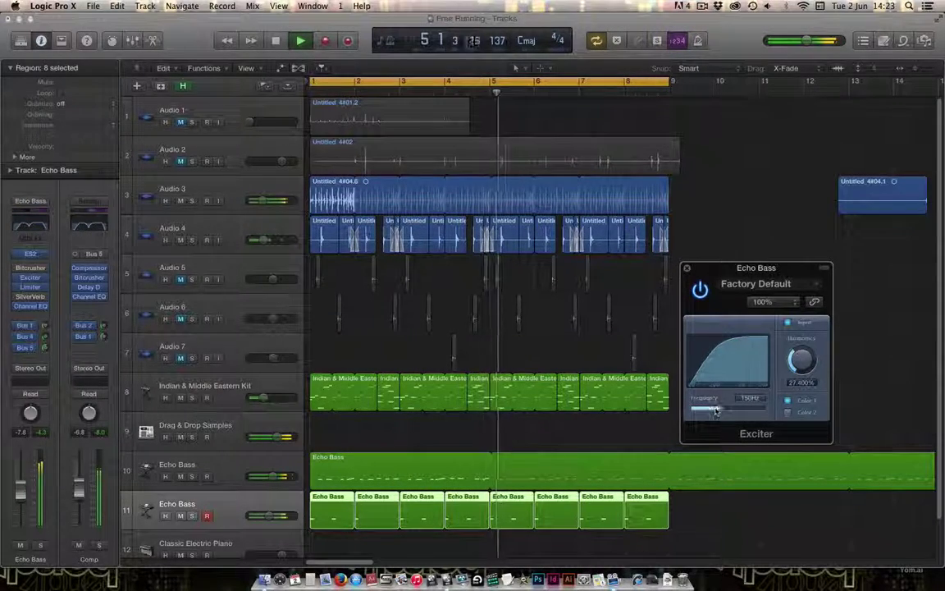
pyautogui.moveTo(711, 408); pyautogui.dragTo(723, 413)
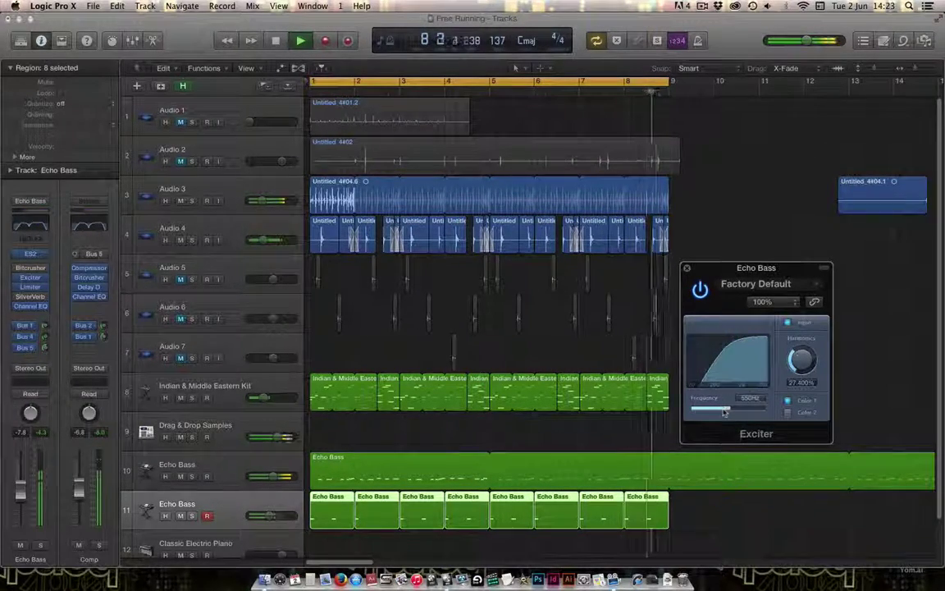
pyautogui.moveTo(805, 365); pyautogui.dragTo(808, 357)
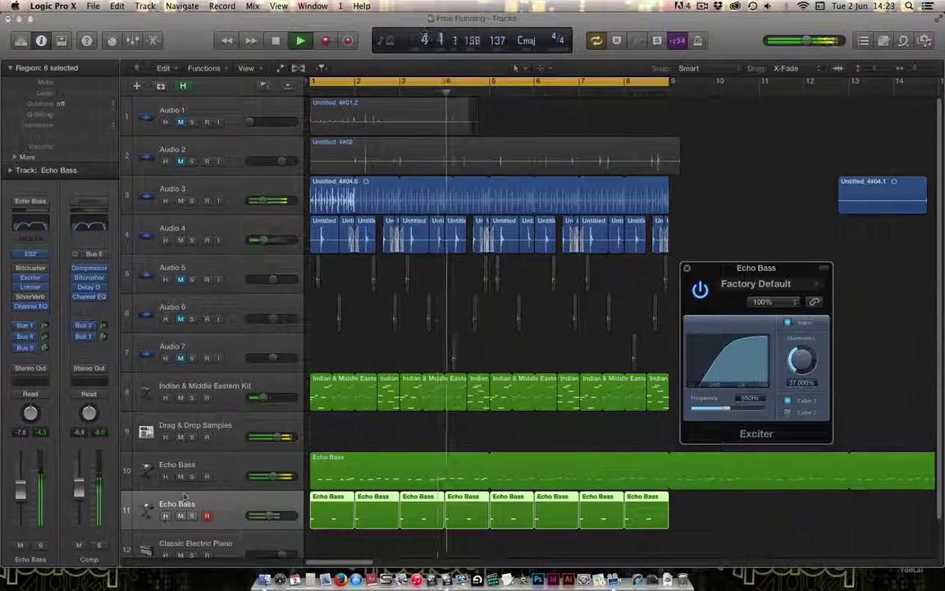
pyautogui.click(688, 268)
# - Remove the bypassed Bitcrusher from Echo Bass, enable its SilverVerb and audition the track in solo against the full mix
pyautogui.click(192, 515)
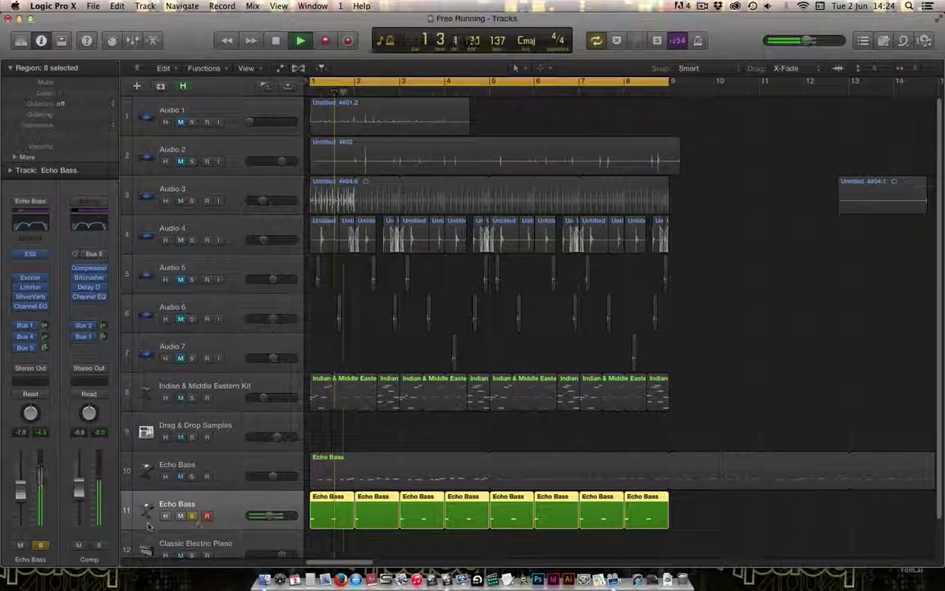
pyautogui.click(193, 516)
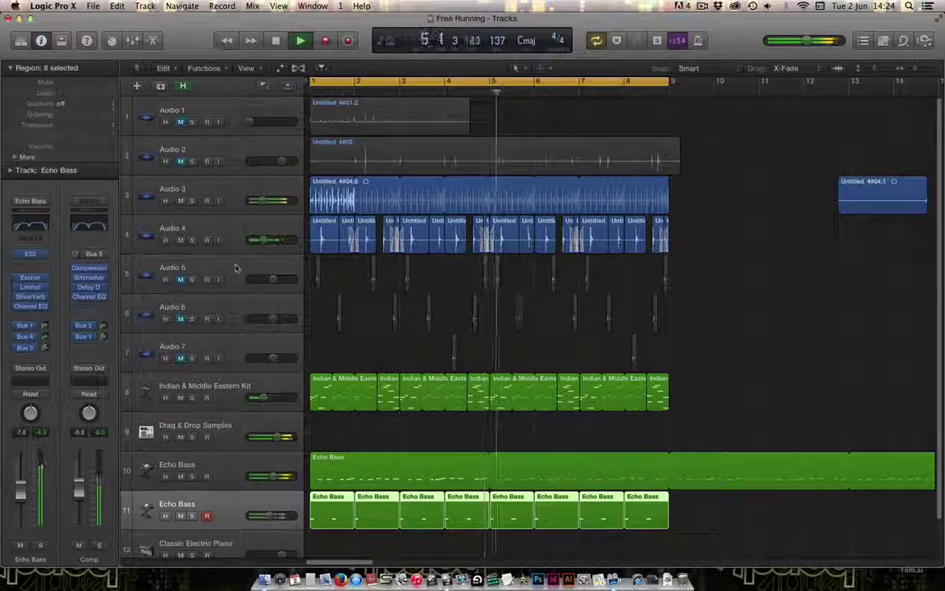
# - Solo the Echo Bass on track 10 and add a Bus 2 send at about -16.0 dB to its Synth FX 1 channel
pyautogui.click(244, 465)
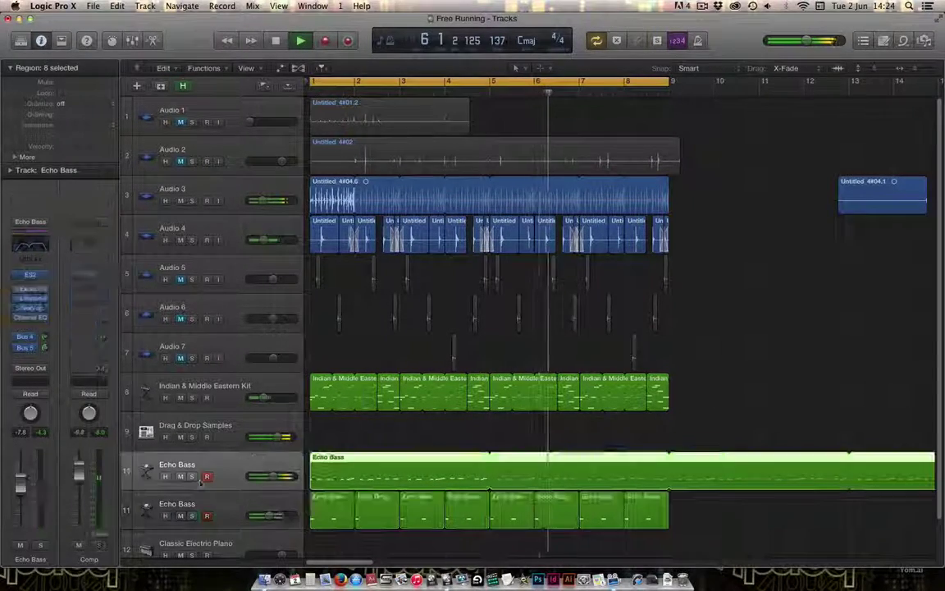
pyautogui.click(192, 476)
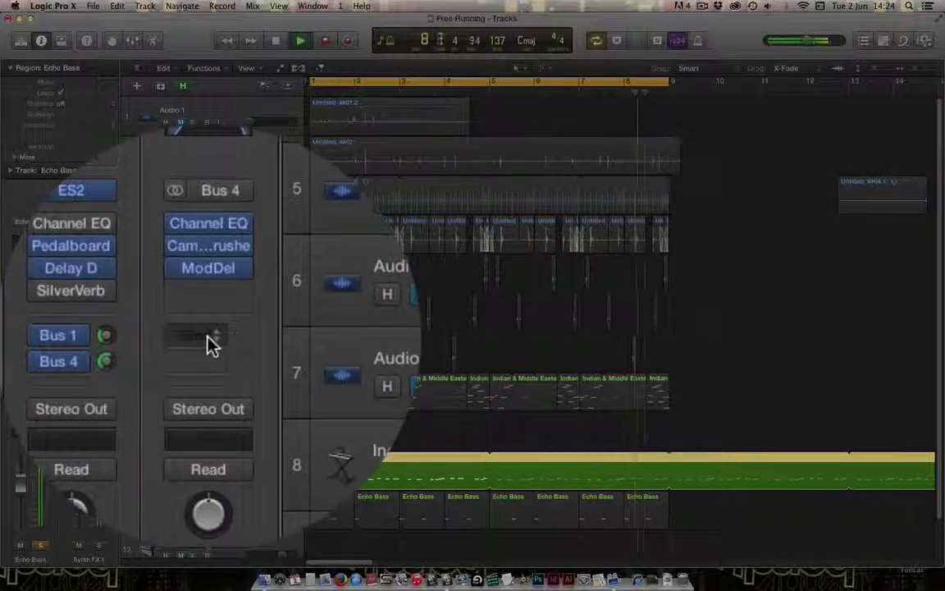
pyautogui.click(209, 343)
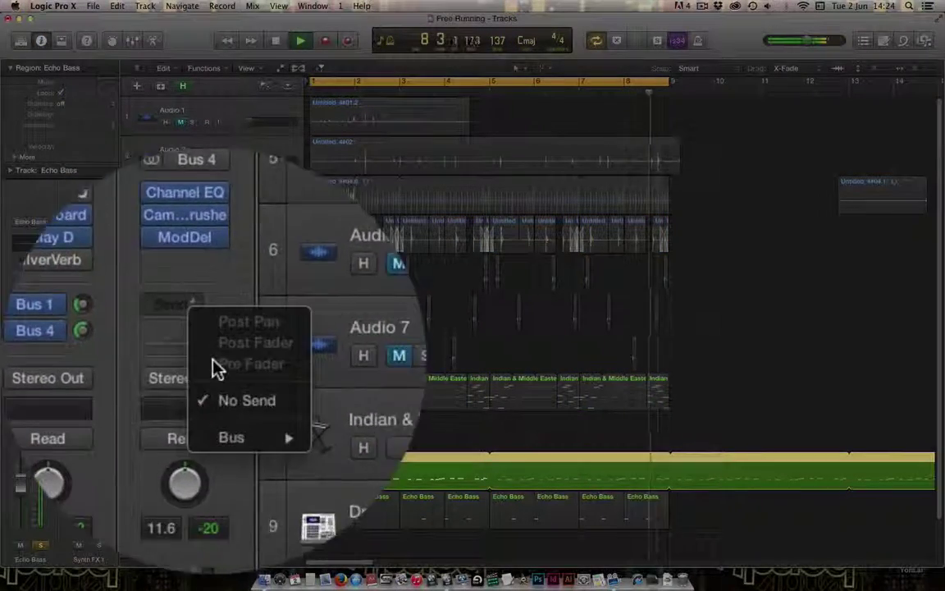
pyautogui.click(213, 382)
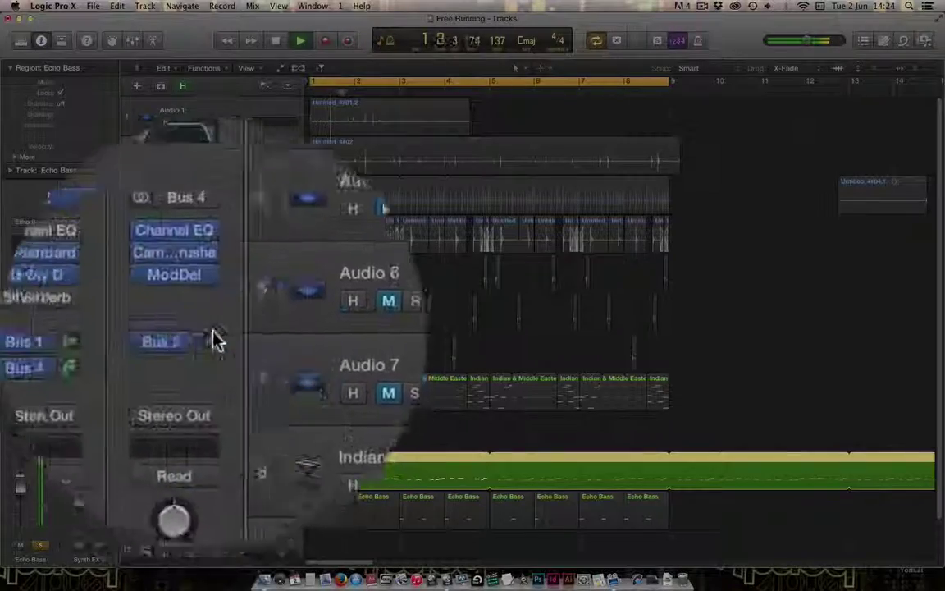
pyautogui.moveTo(214, 337); pyautogui.dragTo(214, 302)
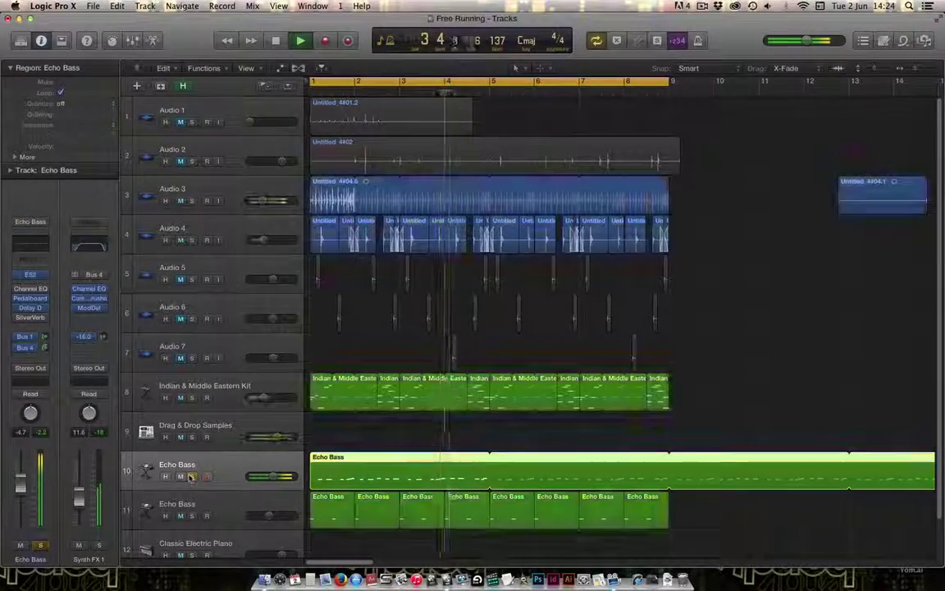
# - Select the Drag & Drop Samples track and add a second send routed to Bus 5 (Comp)
pyautogui.click(197, 433)
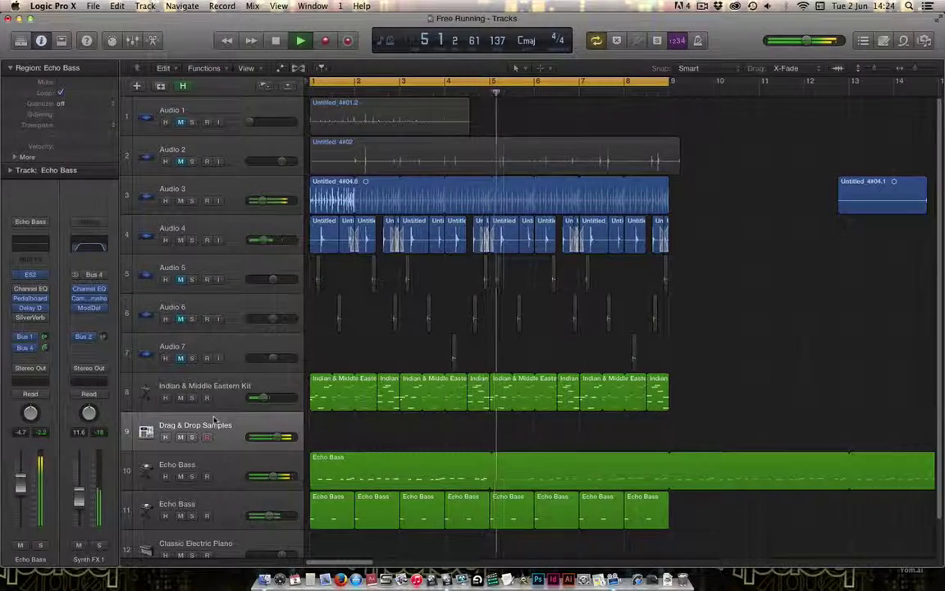
pyautogui.click(42, 345)
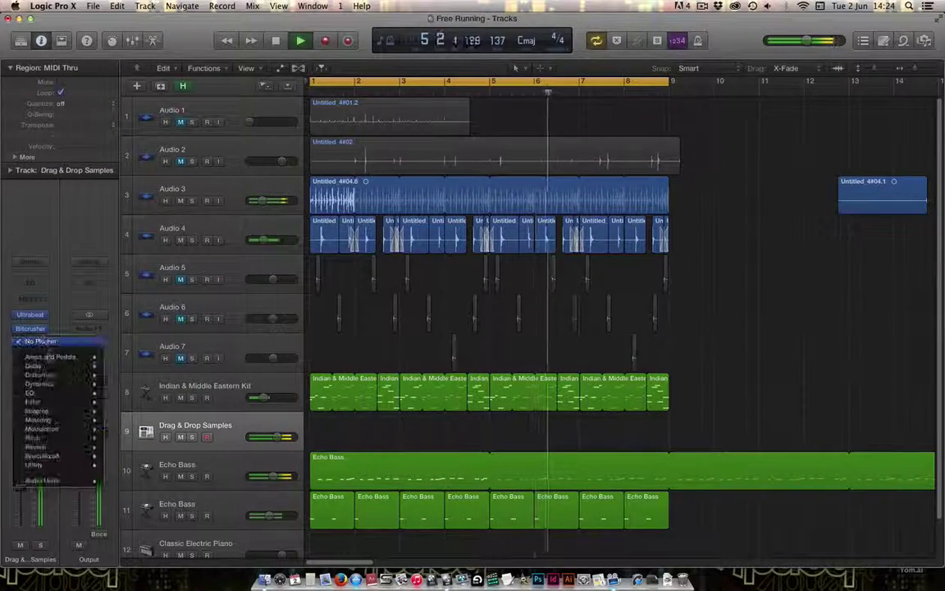
pyautogui.moveTo(49, 480)
pyautogui.moveTo(150, 465)
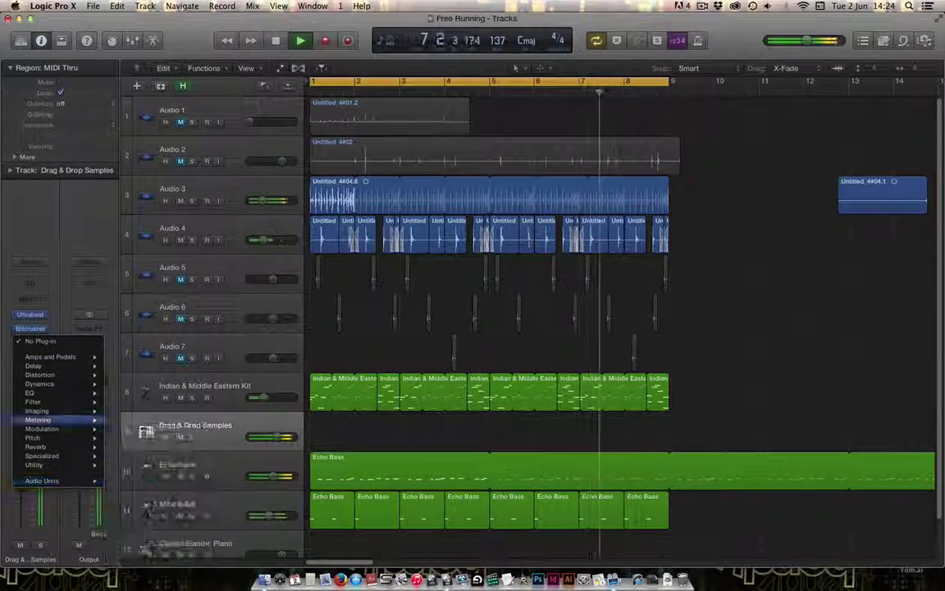
pyautogui.click(66, 340)
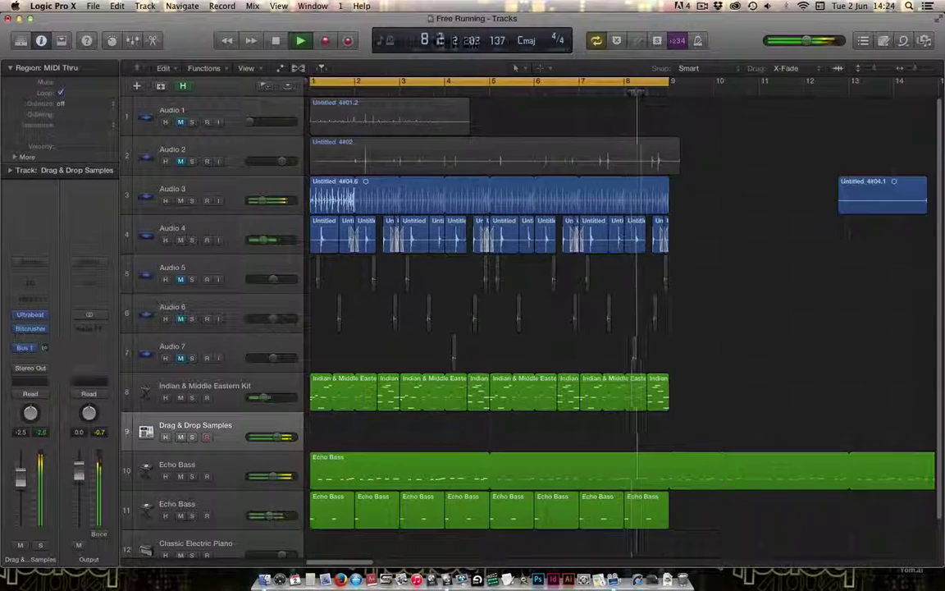
pyautogui.click(25, 347)
pyautogui.moveTo(46, 407)
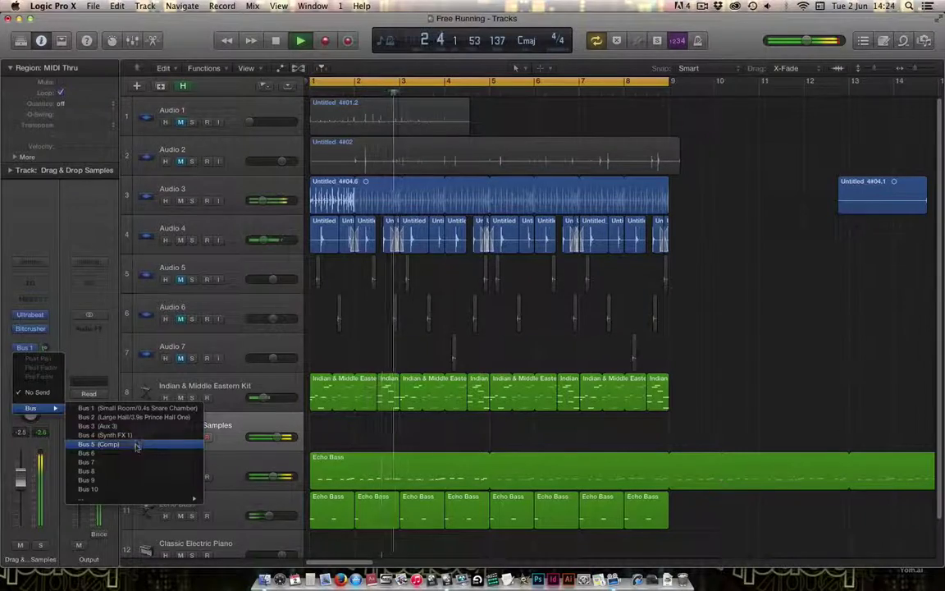
pyautogui.click(137, 444)
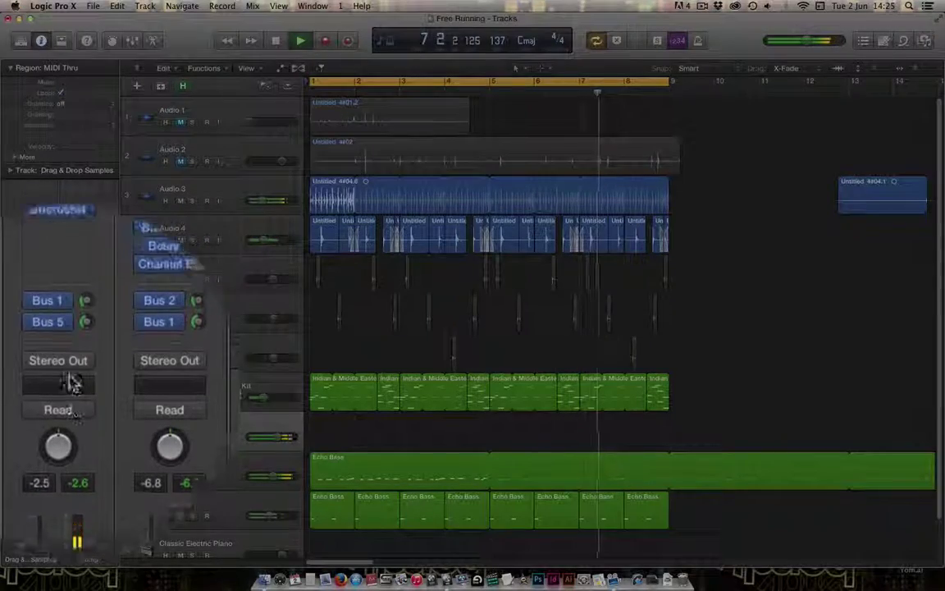
# - Reroute the second send of Drag & Drop Samples to Bus 6 and rename its aux channel Drum Comp
pyautogui.click(64, 348)
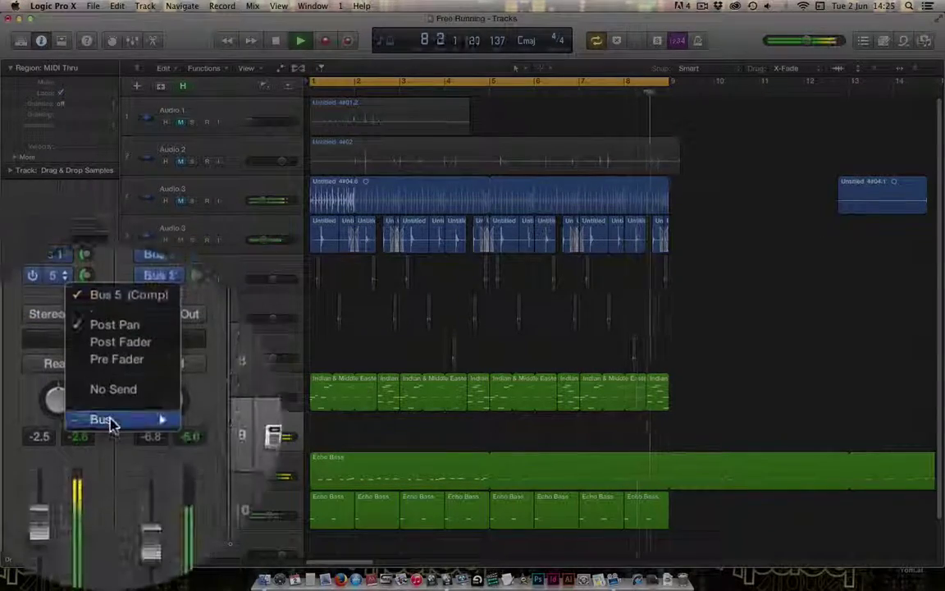
pyautogui.moveTo(58, 422)
pyautogui.click(157, 469)
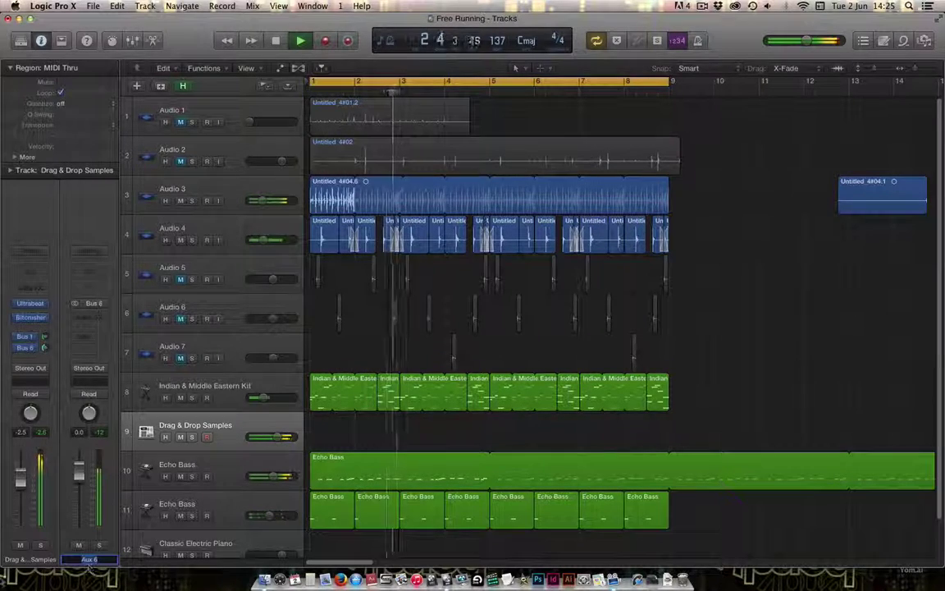
pyautogui.write('um')
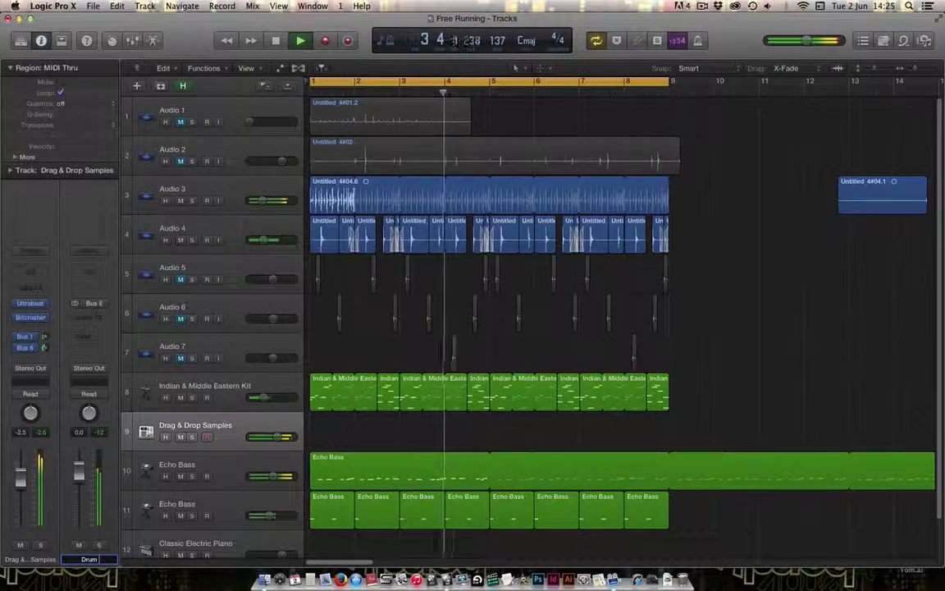
pyautogui.write(' Comp')
pyautogui.press('Return')
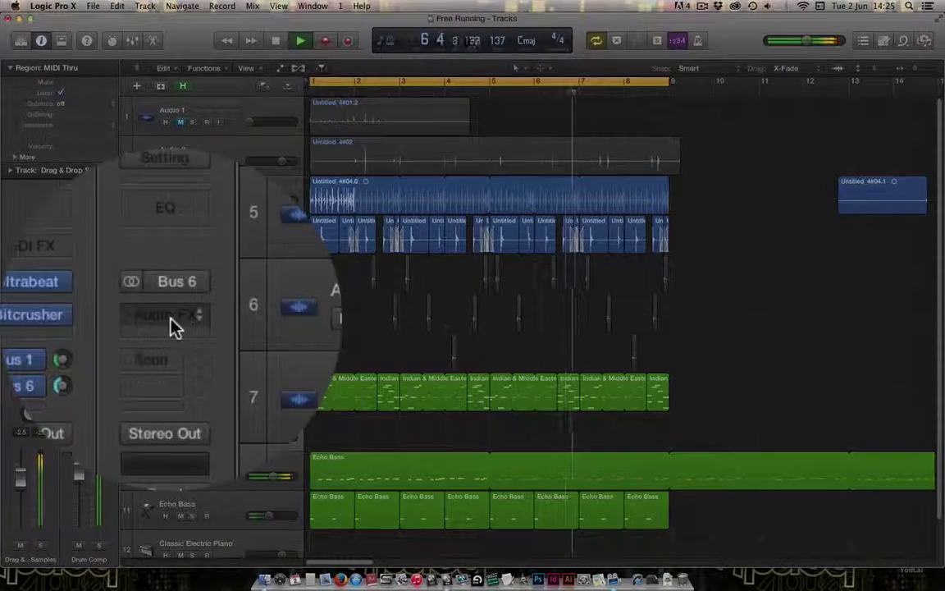
# - Insert a stereo Bitcrusher on the Drum Comp channel with 12-bit resolution and 1.5 dB drive, and close the plug-in
pyautogui.click(90, 322)
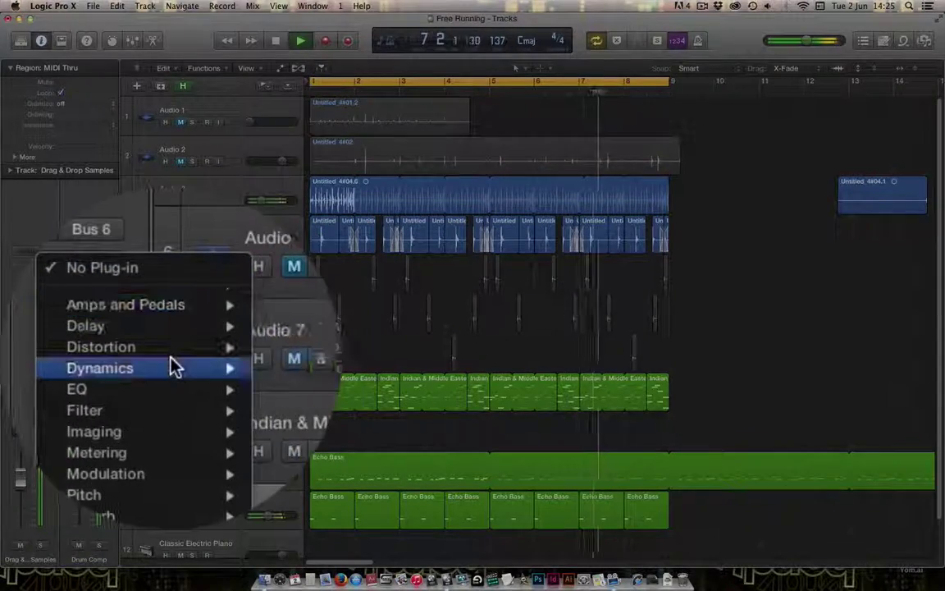
pyautogui.moveTo(170, 356)
pyautogui.moveTo(218, 354)
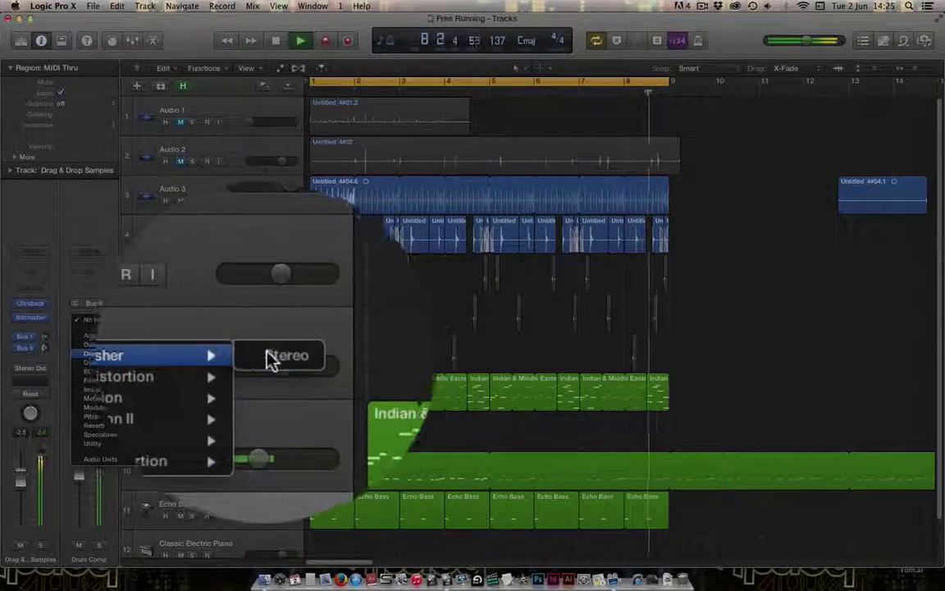
pyautogui.click(271, 360)
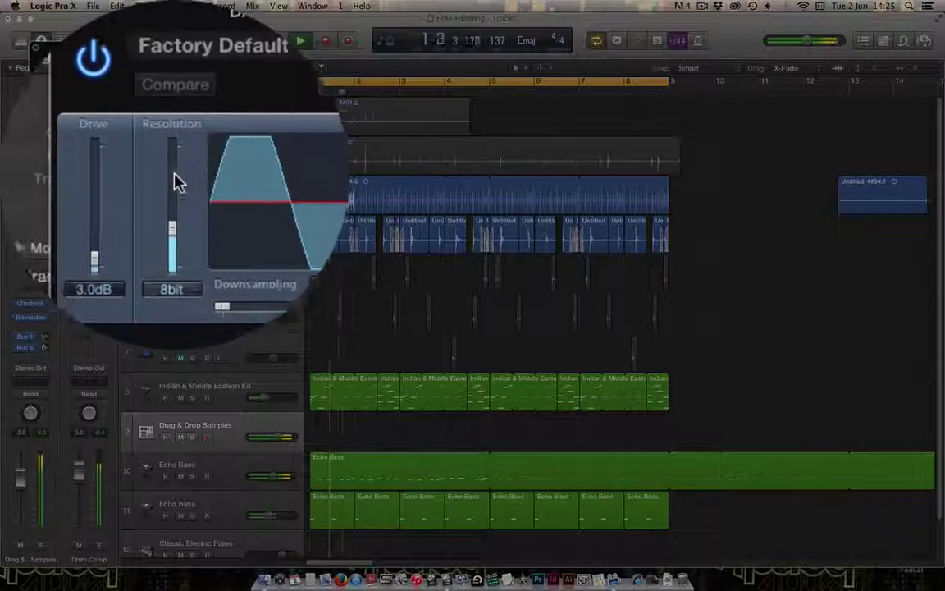
pyautogui.moveTo(174, 179); pyautogui.dragTo(175, 178)
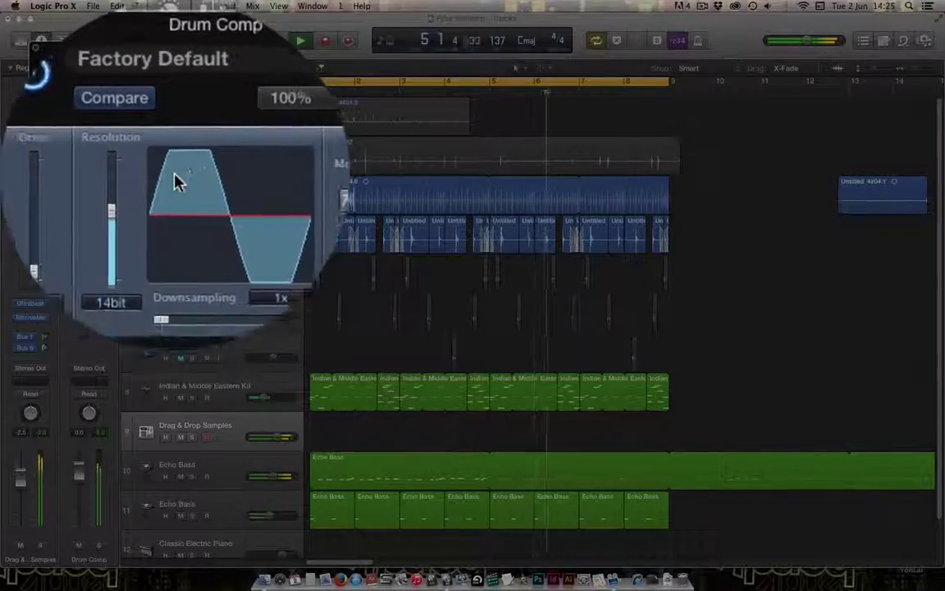
pyautogui.moveTo(177, 180); pyautogui.dragTo(175, 185)
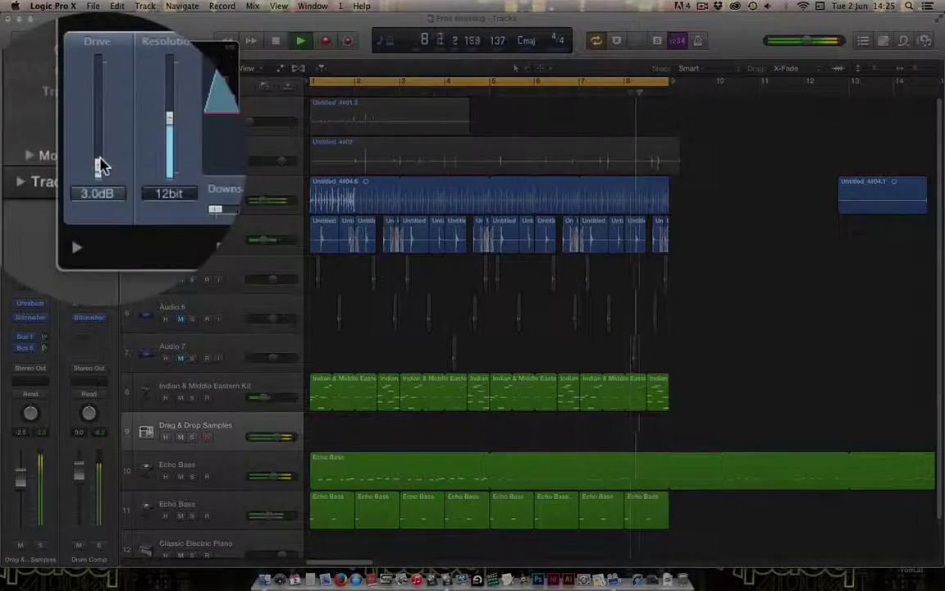
pyautogui.moveTo(51, 162); pyautogui.dragTo(51, 165)
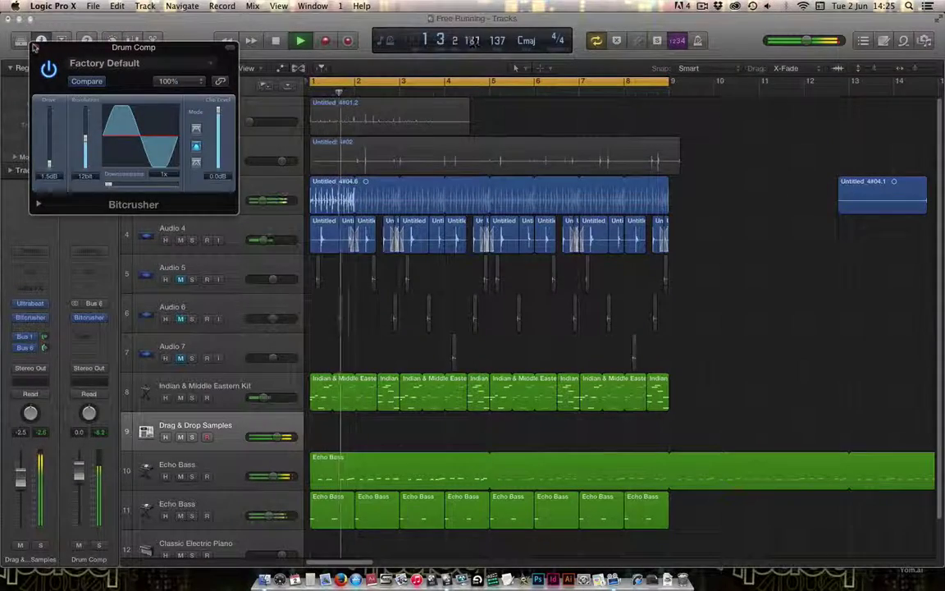
pyautogui.click(35, 46)
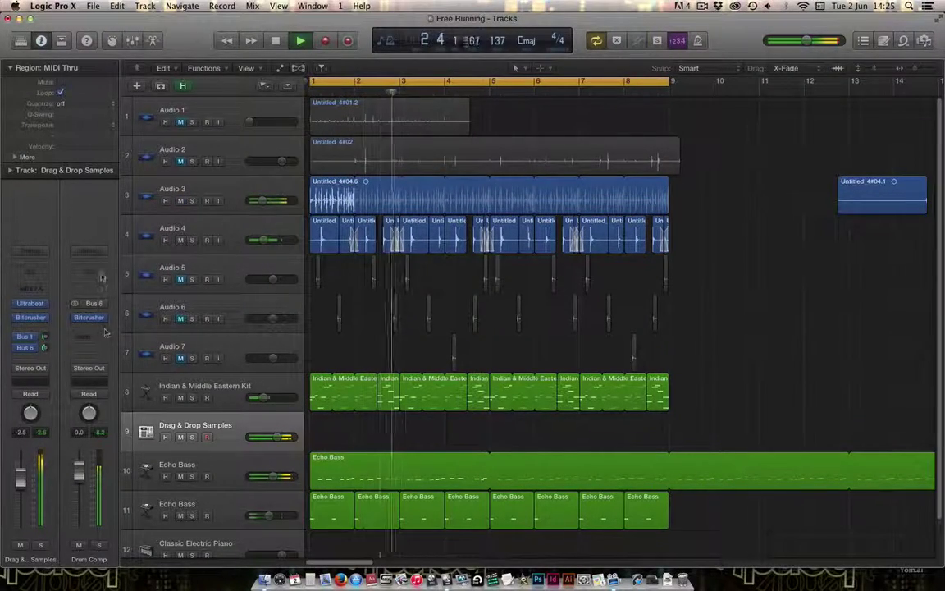
# - Add a Channel EQ to Drum Comp with the analyzer on, a 40 Hz low cut at 48 dB/Oct and a 14600 Hz high cut
pyautogui.click(82, 246)
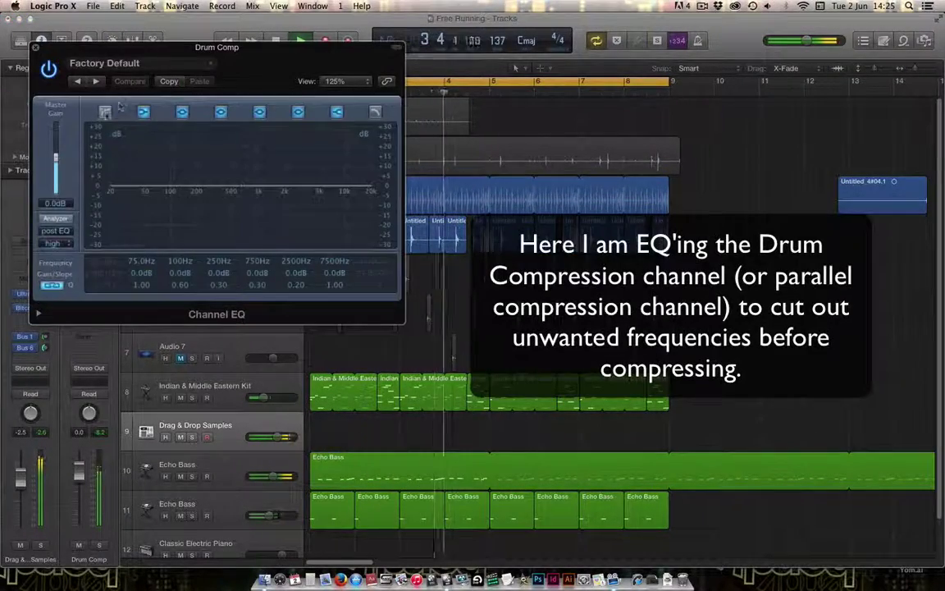
pyautogui.click(105, 112)
pyautogui.click(66, 219)
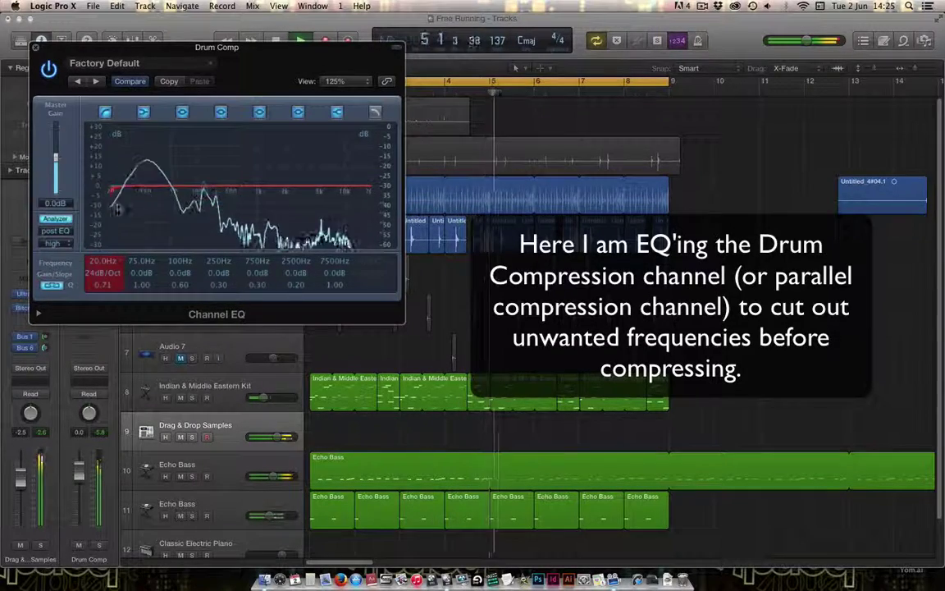
pyautogui.moveTo(139, 221); pyautogui.dragTo(141, 222)
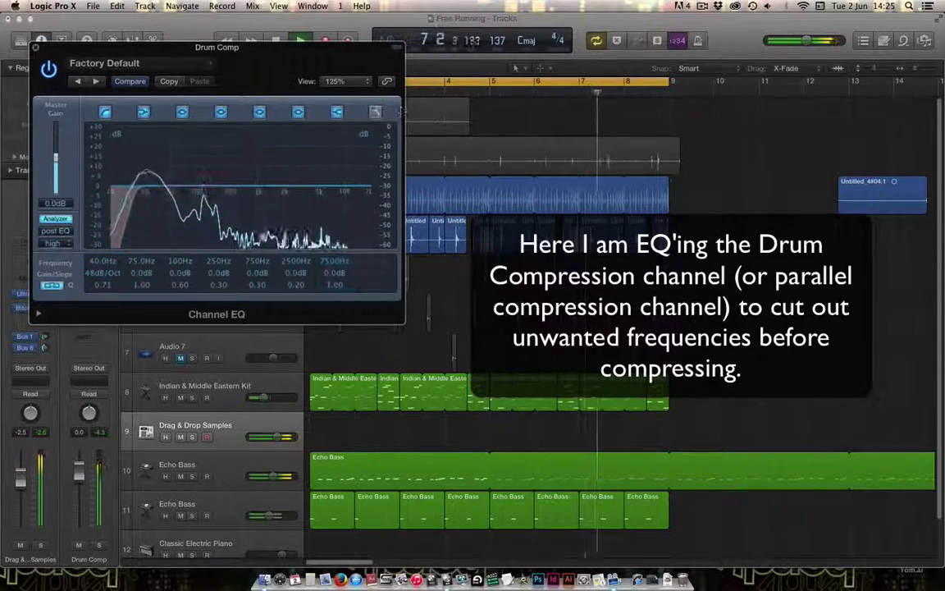
pyautogui.click(375, 113)
pyautogui.moveTo(347, 203); pyautogui.dragTo(342, 208)
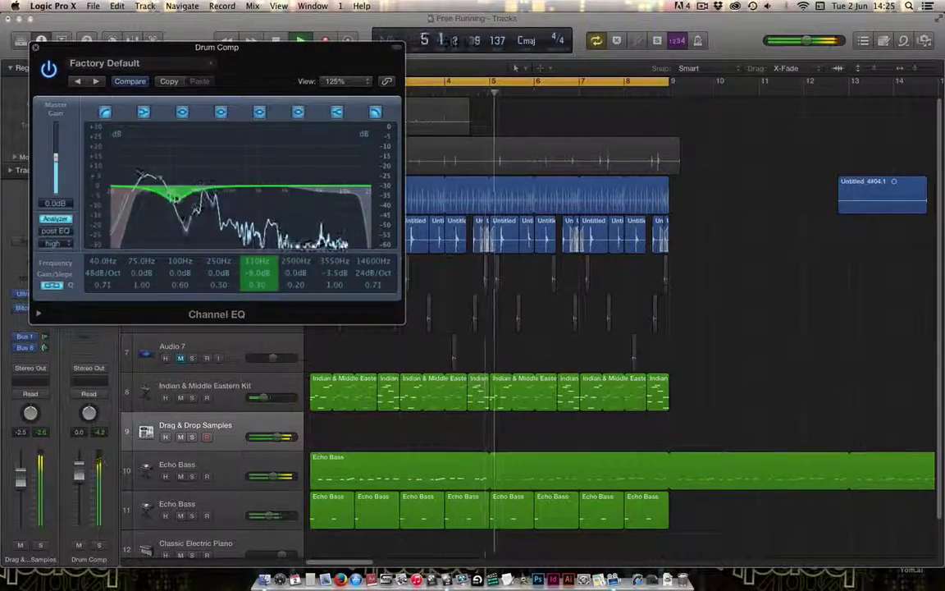
# - Cut 8 dB at 132 Hz, 15 dB at 670 Hz and 4.5 dB with the 5200 Hz high shelf, and close the EQ
pyautogui.moveTo(175, 197); pyautogui.dragTo(178, 193)
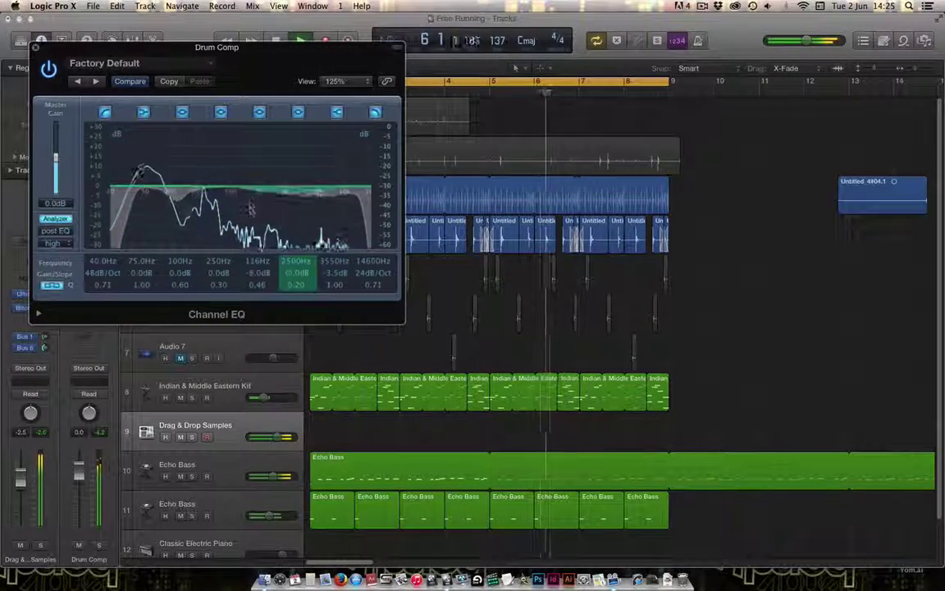
pyautogui.moveTo(249, 208)
pyautogui.mouseDown()
pyautogui.moveTo(209, 213)
pyautogui.moveTo(241, 221)
pyautogui.moveTo(243, 200)
pyautogui.mouseUp()
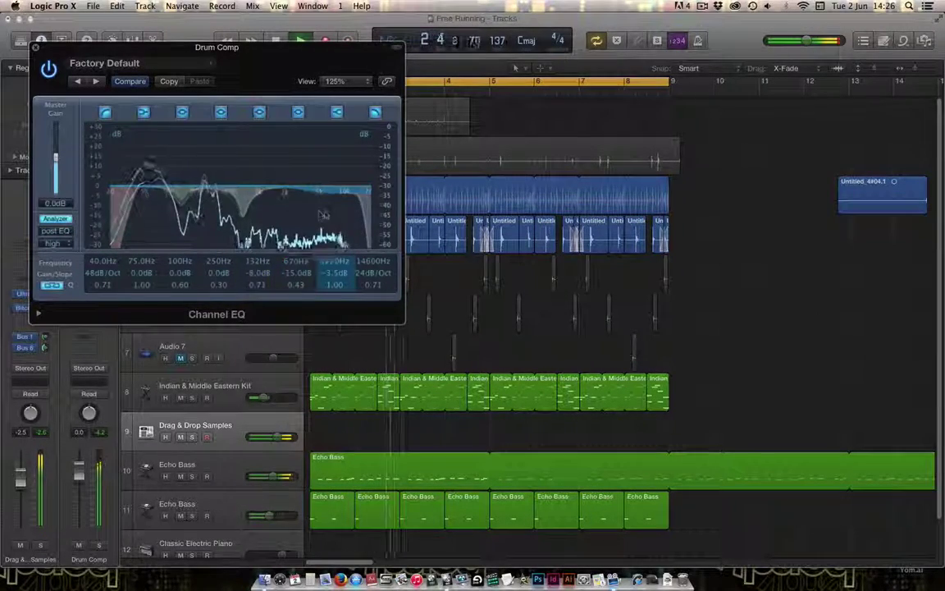
pyautogui.moveTo(329, 217); pyautogui.dragTo(334, 216)
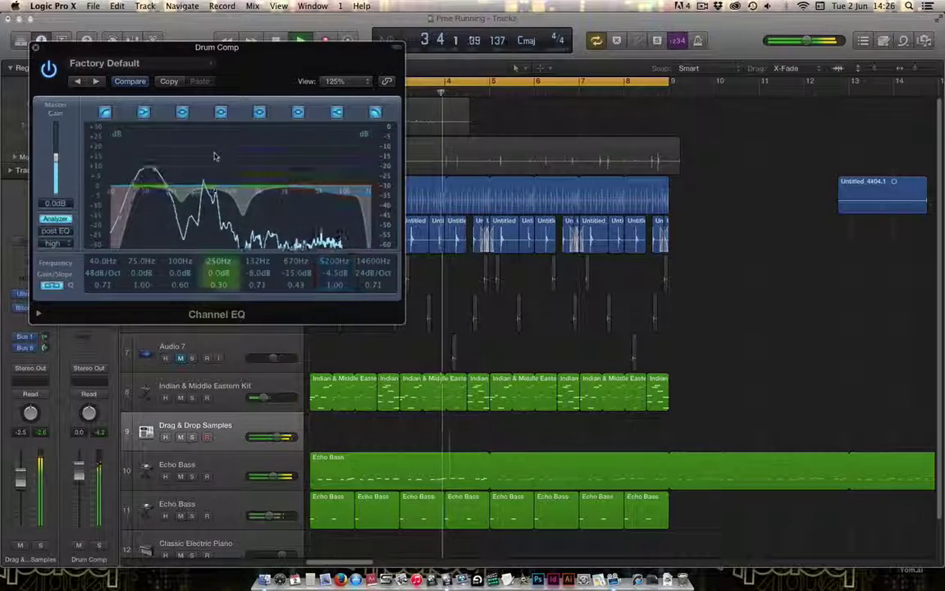
pyautogui.click(36, 48)
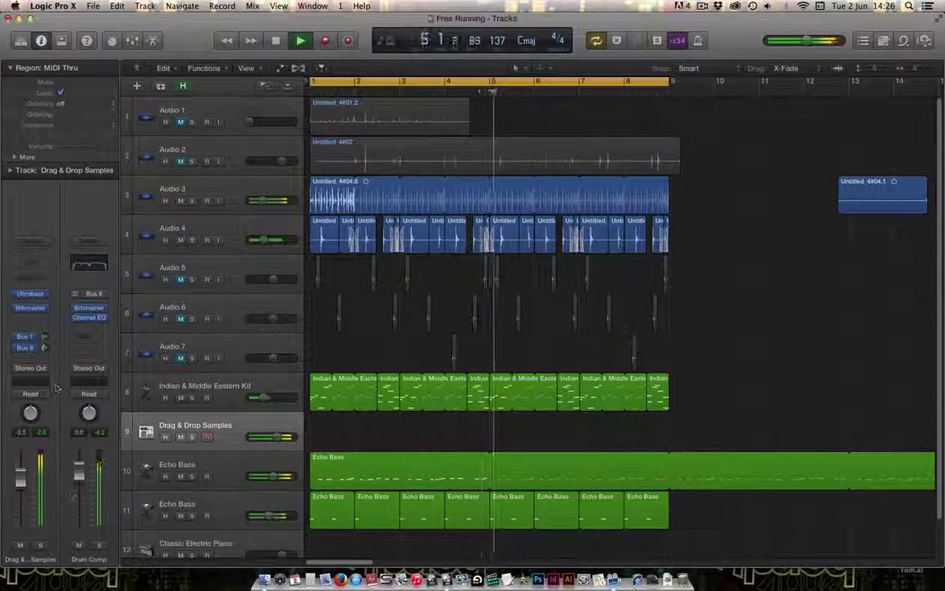
# - Solo the Drum Comp channel and insert a Compressor after its Channel EQ
pyautogui.click(99, 544)
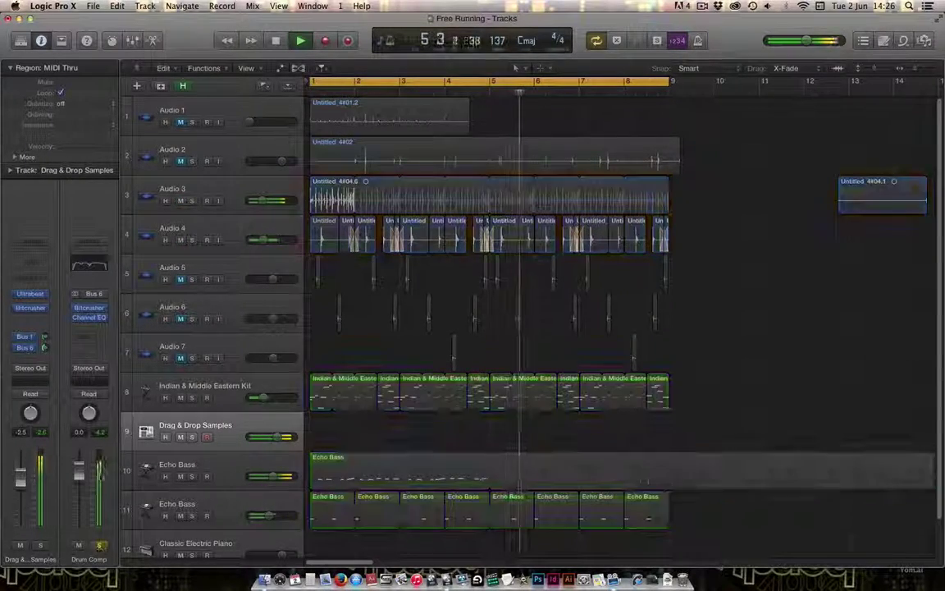
pyautogui.click(93, 327)
pyautogui.moveTo(120, 363)
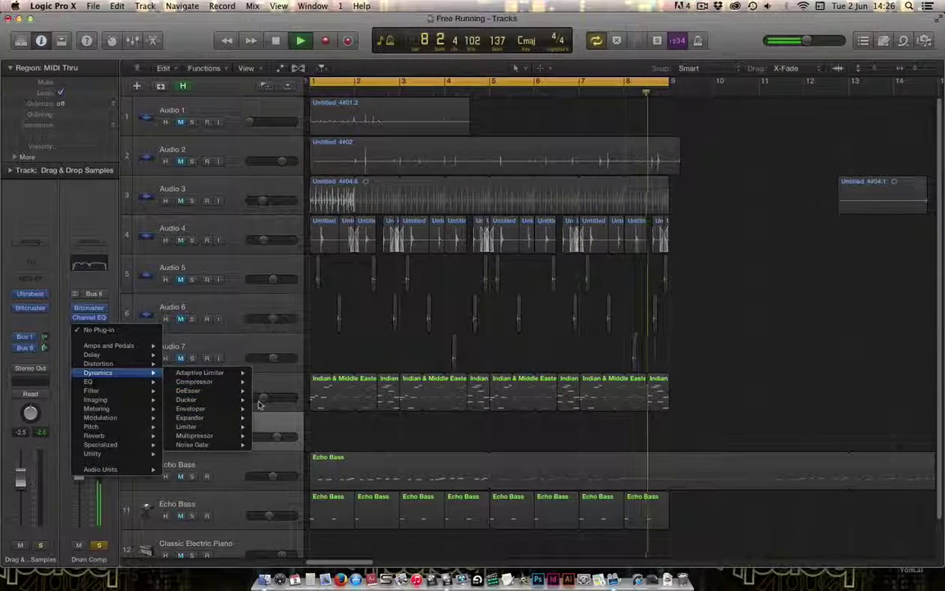
pyautogui.moveTo(231, 381)
pyautogui.click(270, 382)
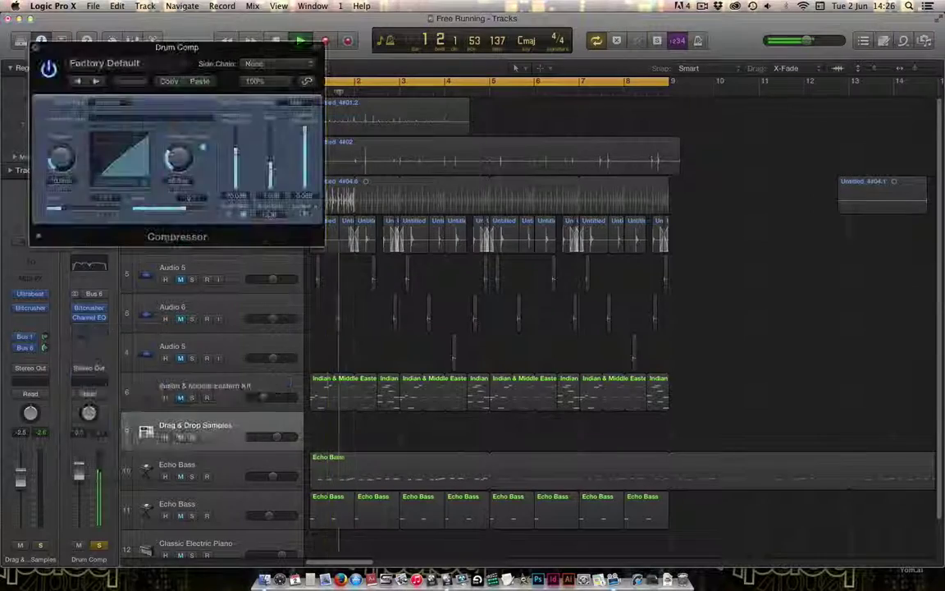
# - Set the Compressor to the Vintage Opto circuit with 56 ms attack, 14 ms release and a 4.8:1 ratio
pyautogui.click(113, 103)
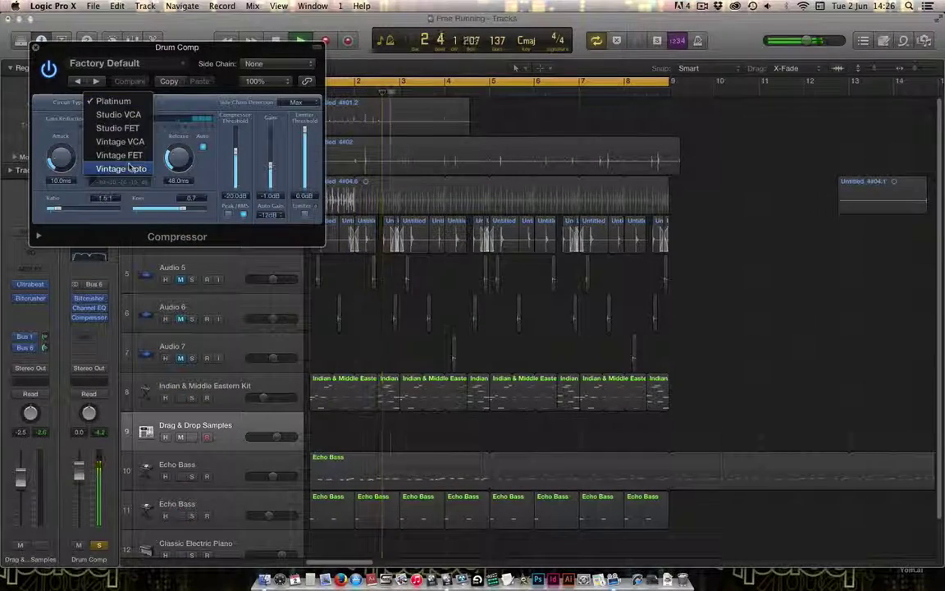
pyautogui.click(120, 168)
pyautogui.moveTo(63, 141); pyautogui.dragTo(62, 132)
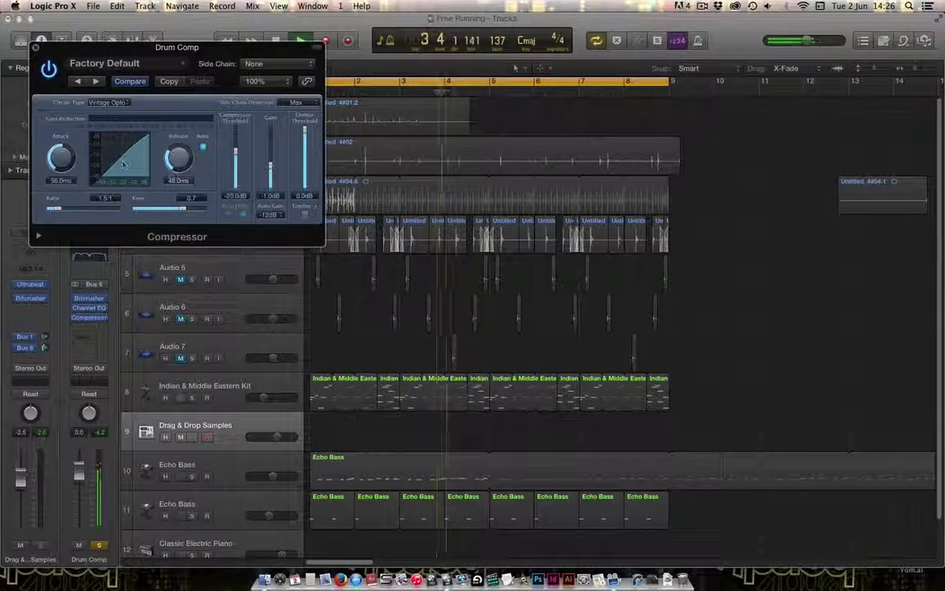
pyautogui.moveTo(172, 149); pyautogui.dragTo(171, 165)
pyautogui.moveTo(82, 203); pyautogui.dragTo(99, 212)
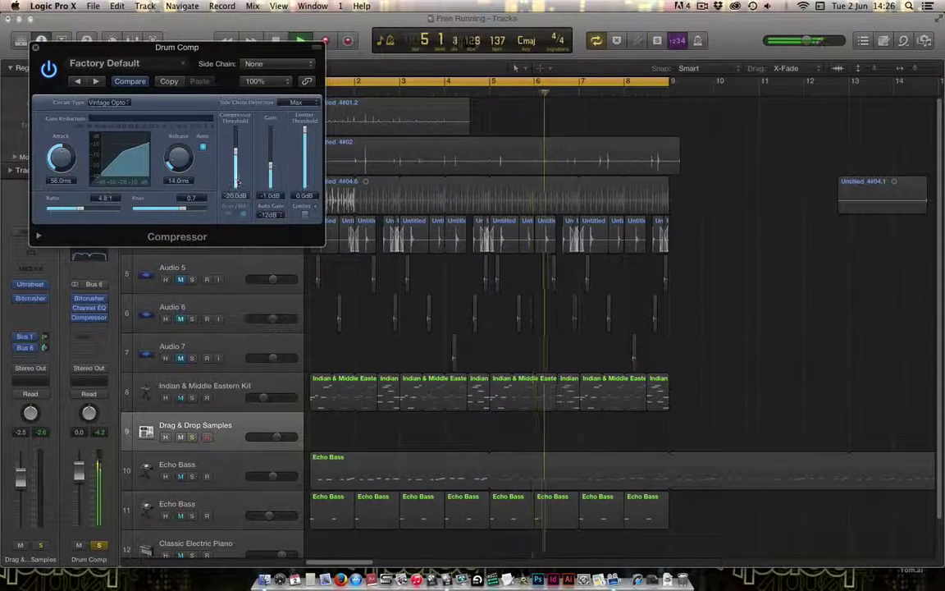
# - Lower the compressor threshold to -35 dB, turn Auto Gain off and reset the Drum Comp channel's peak level display
pyautogui.moveTo(236, 154); pyautogui.dragTo(238, 193)
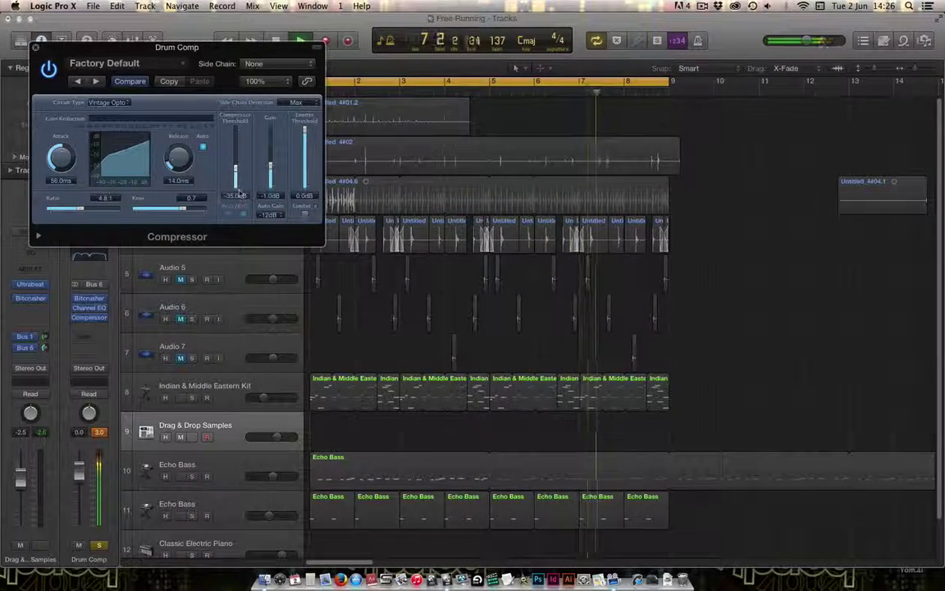
pyautogui.click(270, 214)
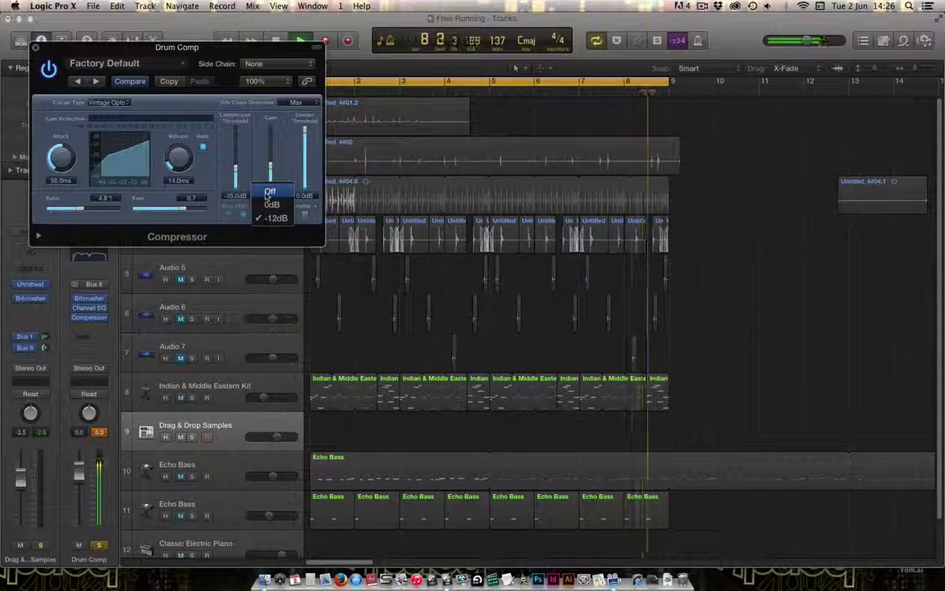
pyautogui.click(270, 190)
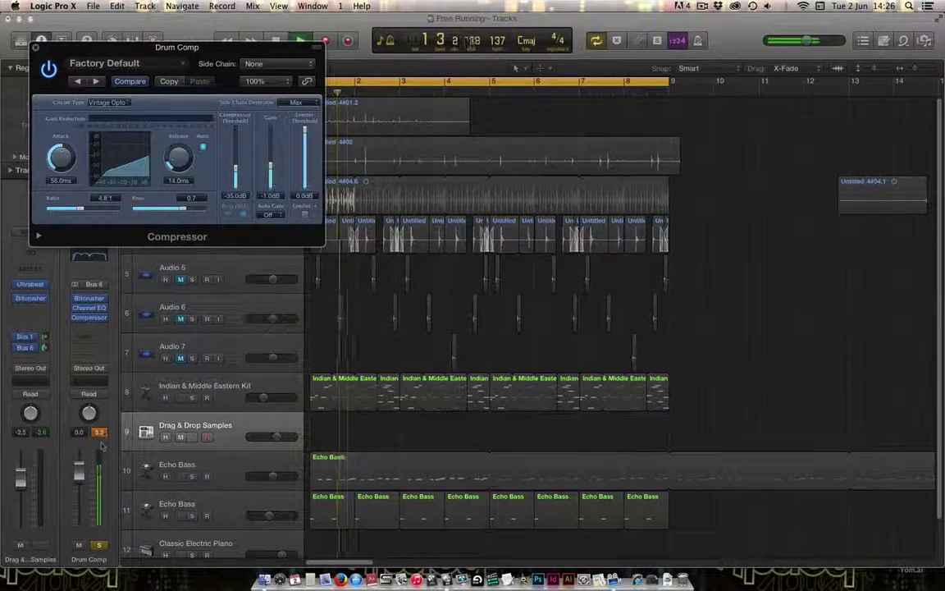
pyautogui.click(99, 432)
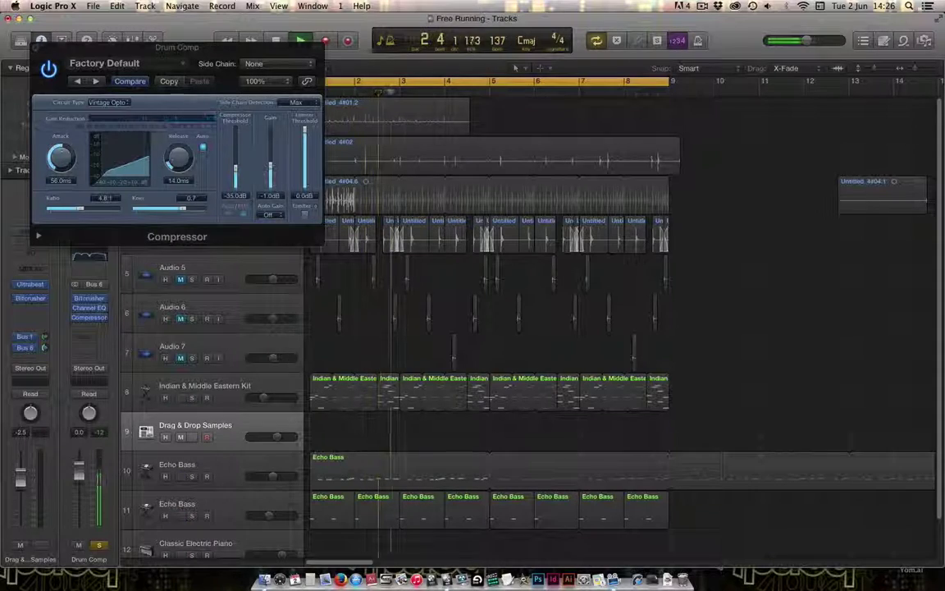
# - Set the compressor threshold to -45.5 dB, ratio to 9.0:1 and gain to 5 dB, and unsolo Drum Comp
pyautogui.click(236, 182)
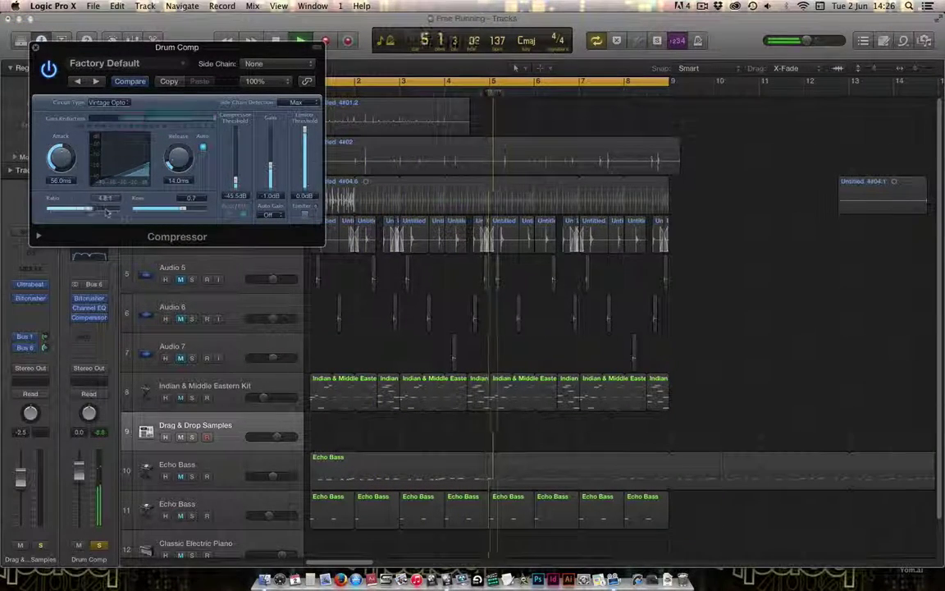
pyautogui.moveTo(107, 212)
pyautogui.mouseDown()
pyautogui.moveTo(133, 215)
pyautogui.moveTo(119, 214)
pyautogui.mouseUp()
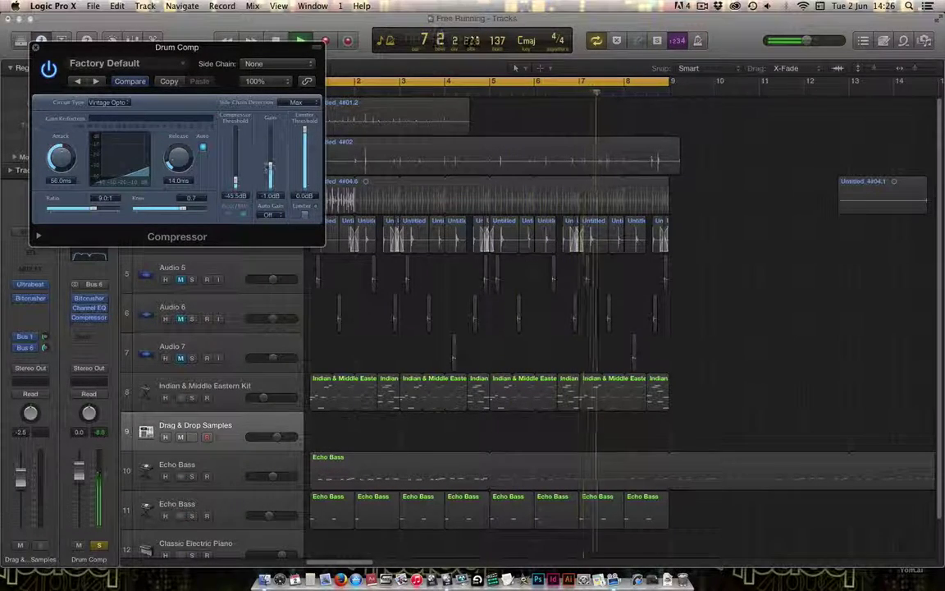
pyautogui.moveTo(270, 168); pyautogui.dragTo(270, 158)
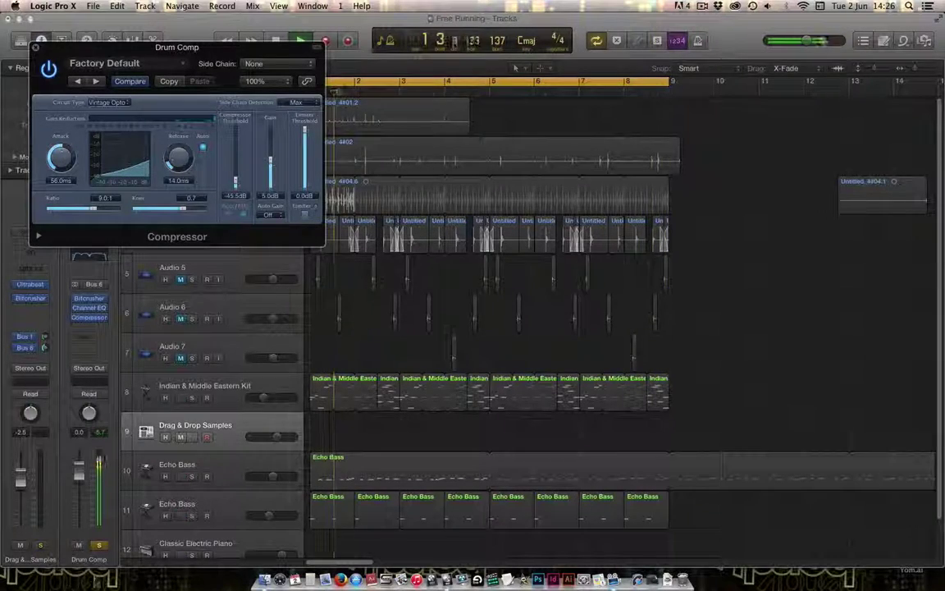
pyautogui.click(98, 545)
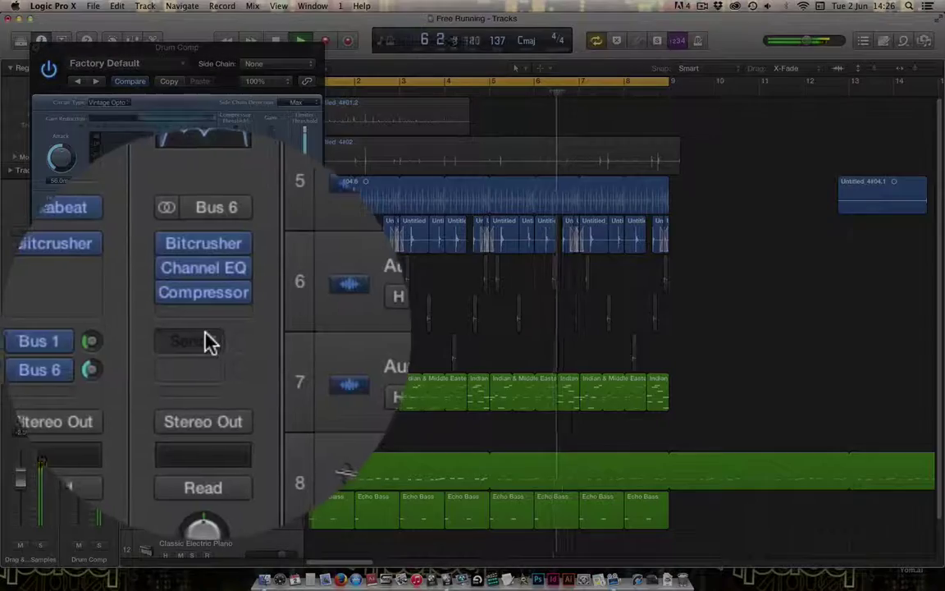
# - Add a Bus 1 reverb send to the Drum Comp channel and lower its fader to -5.3 dB
pyautogui.click(103, 334)
pyautogui.moveTo(114, 387)
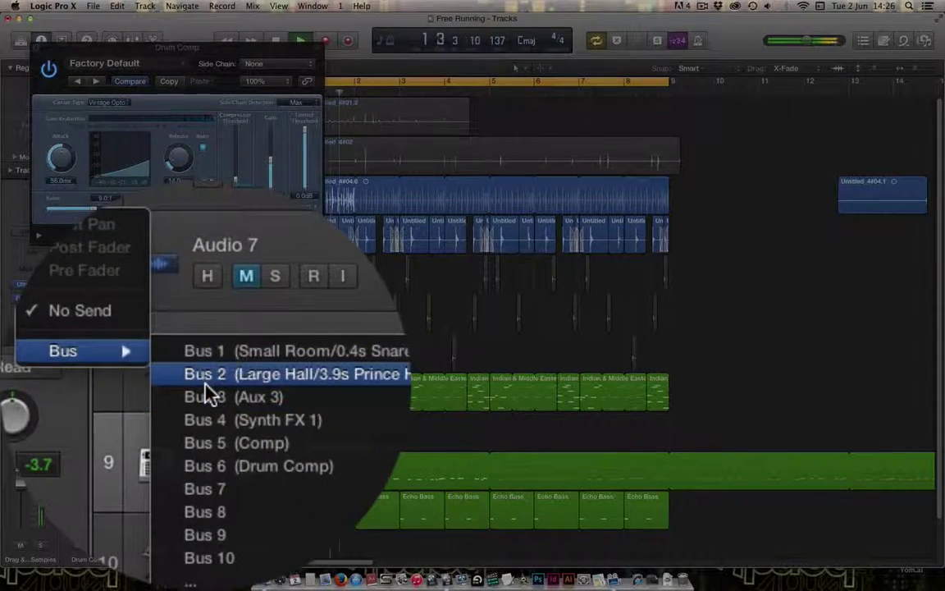
pyautogui.click(206, 382)
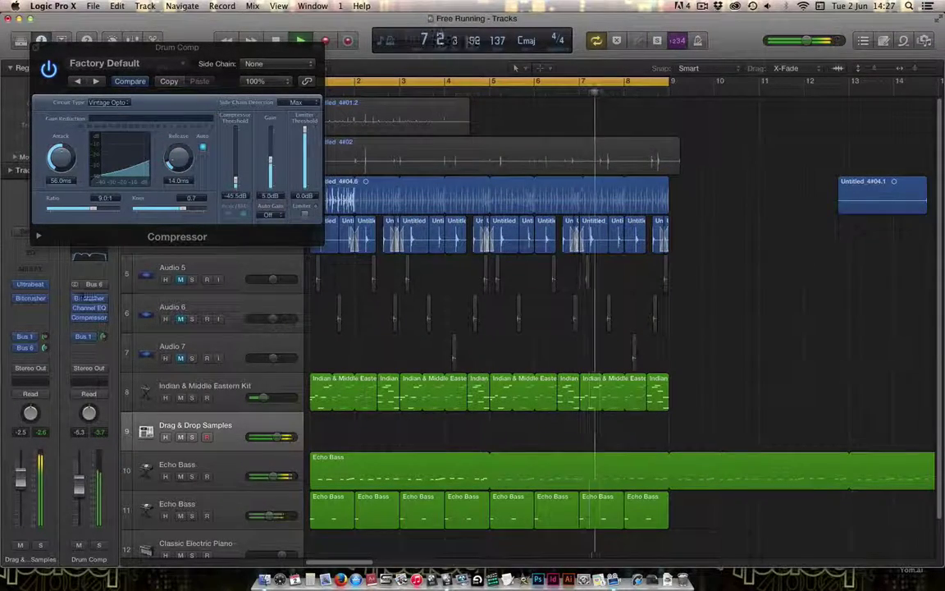
pyautogui.click(37, 51)
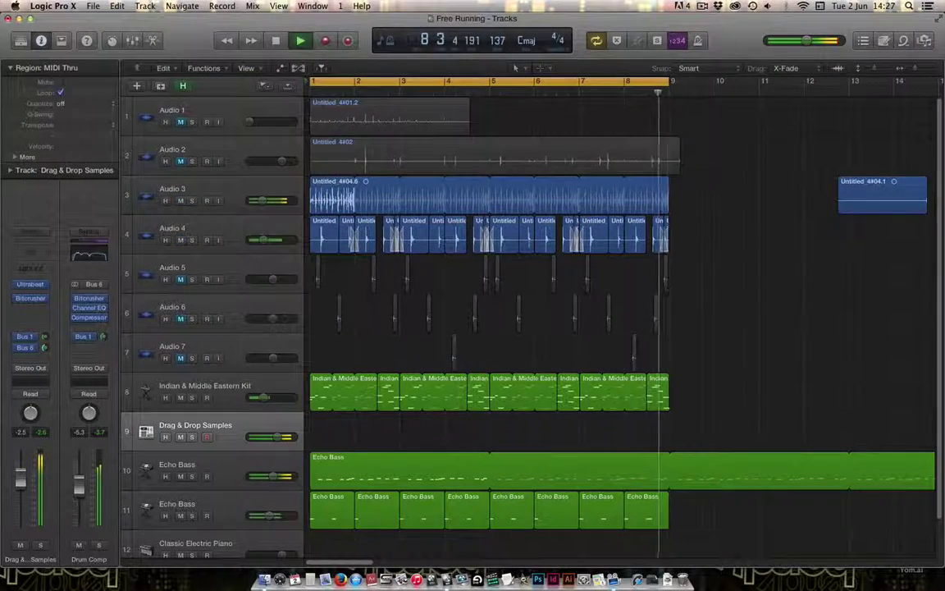
# - Solo the Drum Comp channel and insert a Tape Delay after its Compressor
pyautogui.click(99, 545)
pyautogui.click(98, 326)
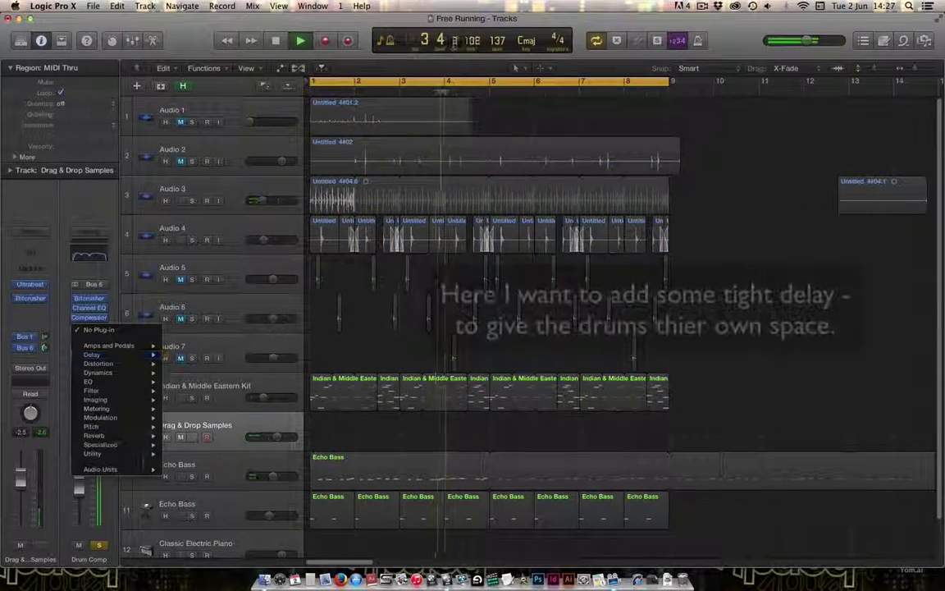
pyautogui.moveTo(92, 354)
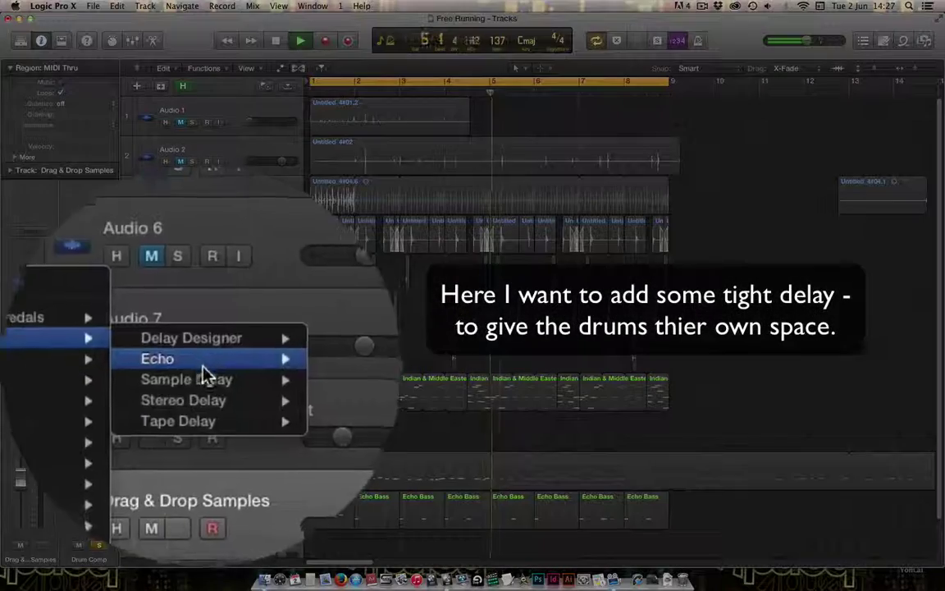
pyautogui.moveTo(217, 390)
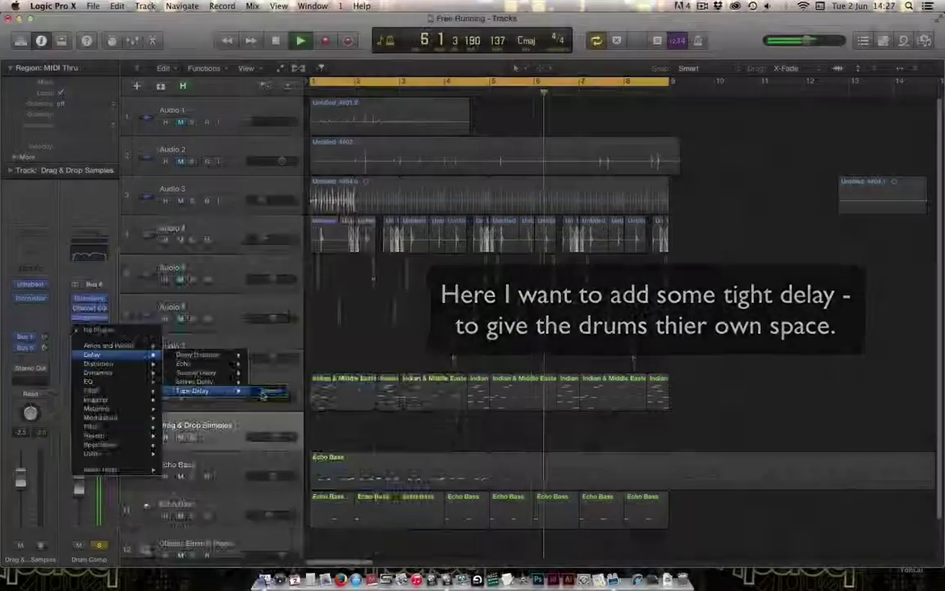
pyautogui.click(262, 387)
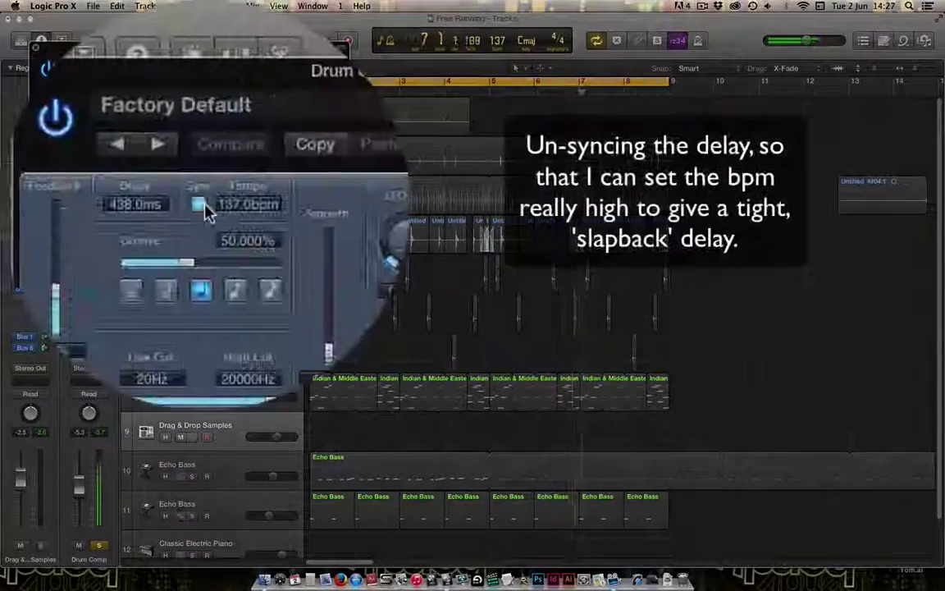
# - Unsync the Tape Delay, set an eighth-note delay at 804 bpm, and unsolo Drum Comp
pyautogui.click(203, 208)
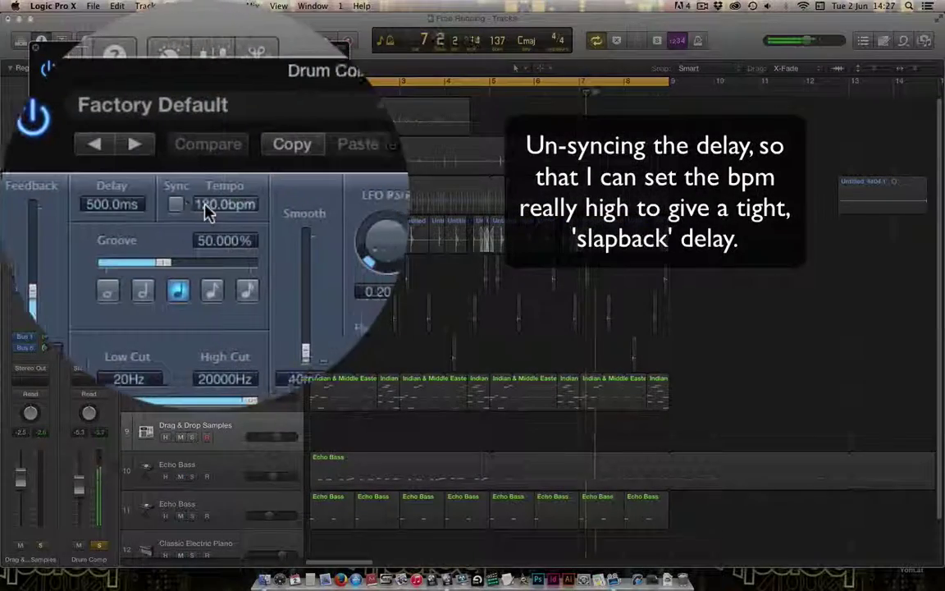
pyautogui.moveTo(232, 206); pyautogui.dragTo(264, 91)
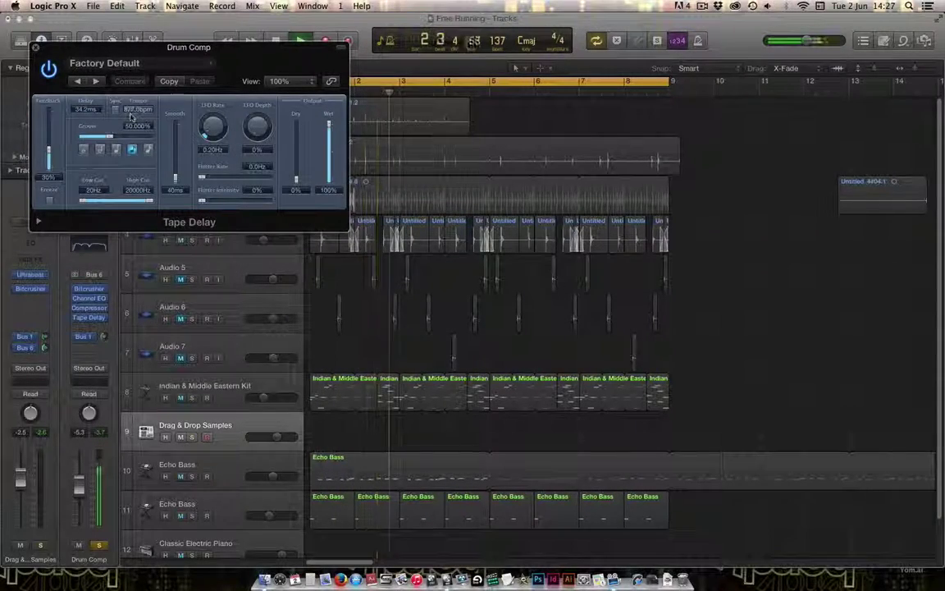
pyautogui.moveTo(131, 117); pyautogui.dragTo(131, 122)
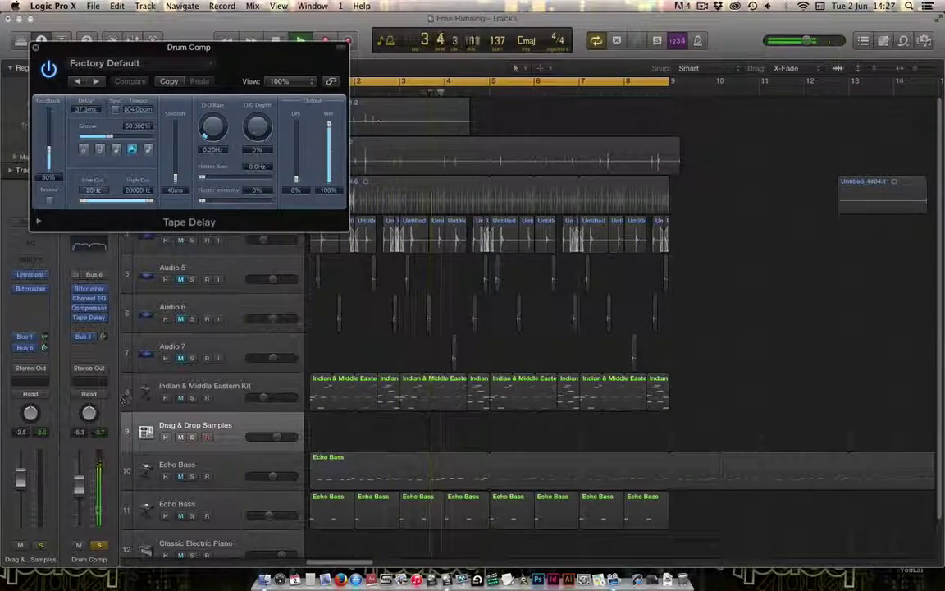
pyautogui.click(98, 544)
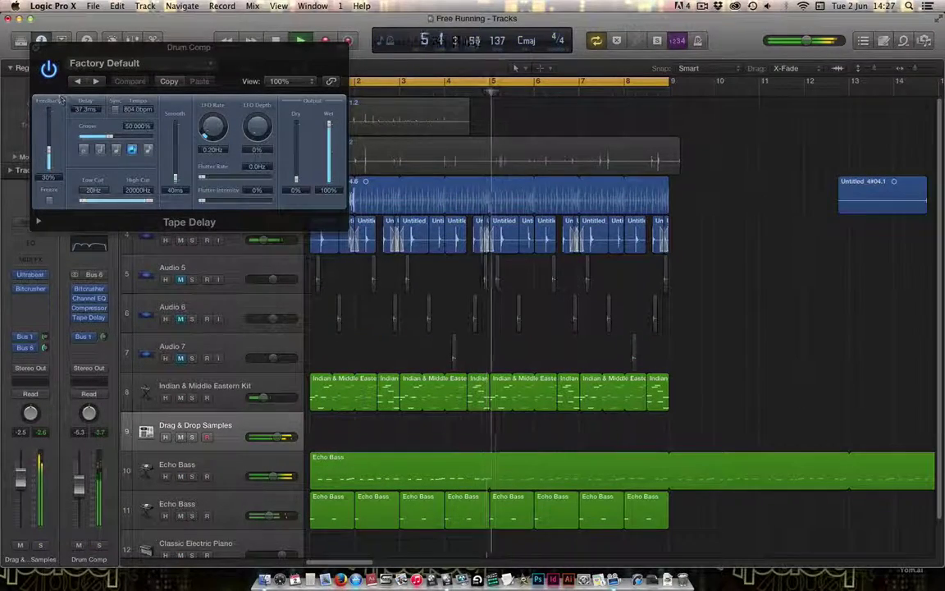
pyautogui.click(35, 48)
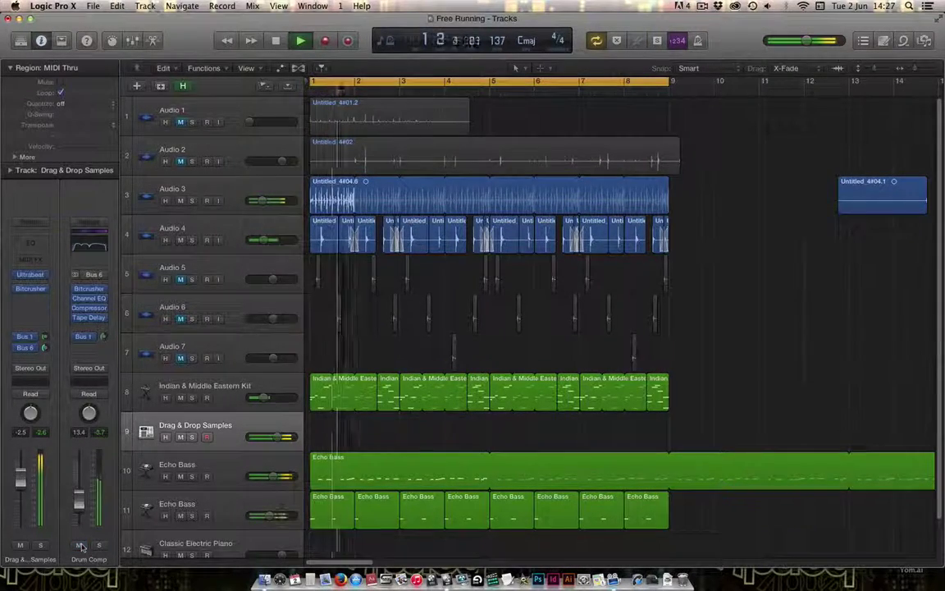
# - Solo the drum samples and Drum Comp to balance them, setting the Drum Comp fader to -6.4 dB, and end soloing
pyautogui.click(191, 438)
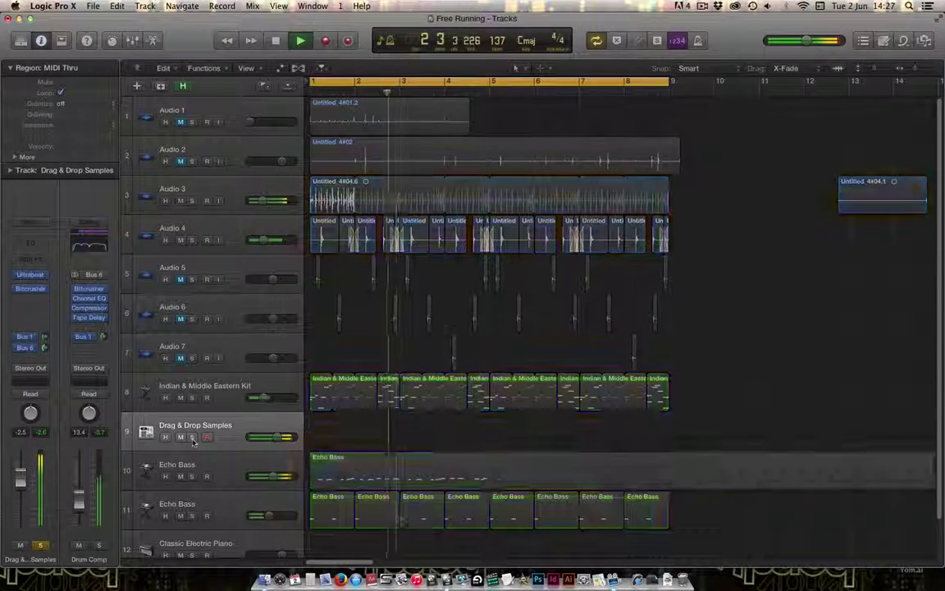
pyautogui.click(97, 545)
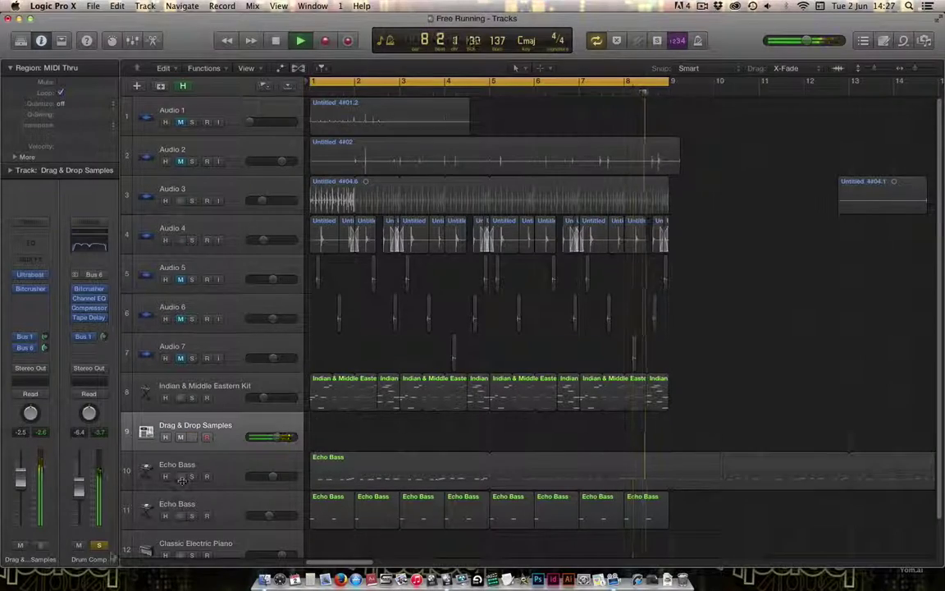
pyautogui.click(98, 545)
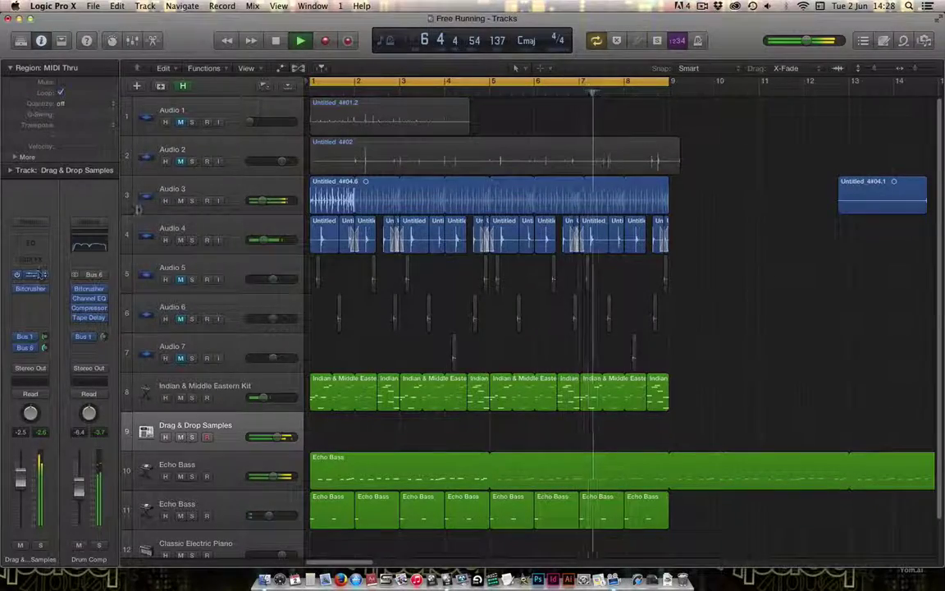
# - Open Ultrabeat on the Drag & Drop Samples track, reposition its window and solo the track
pyautogui.click(31, 275)
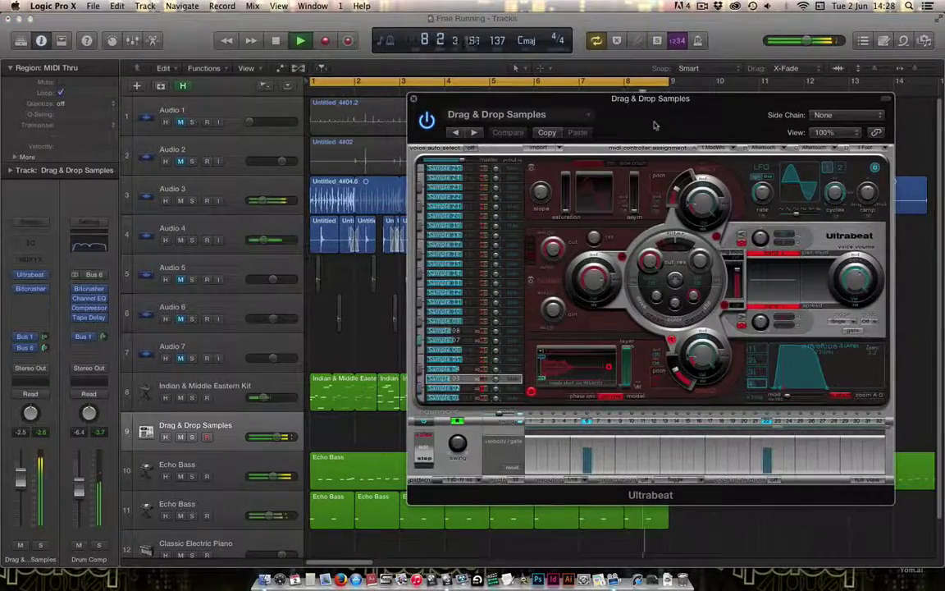
pyautogui.moveTo(654, 124); pyautogui.dragTo(477, 64)
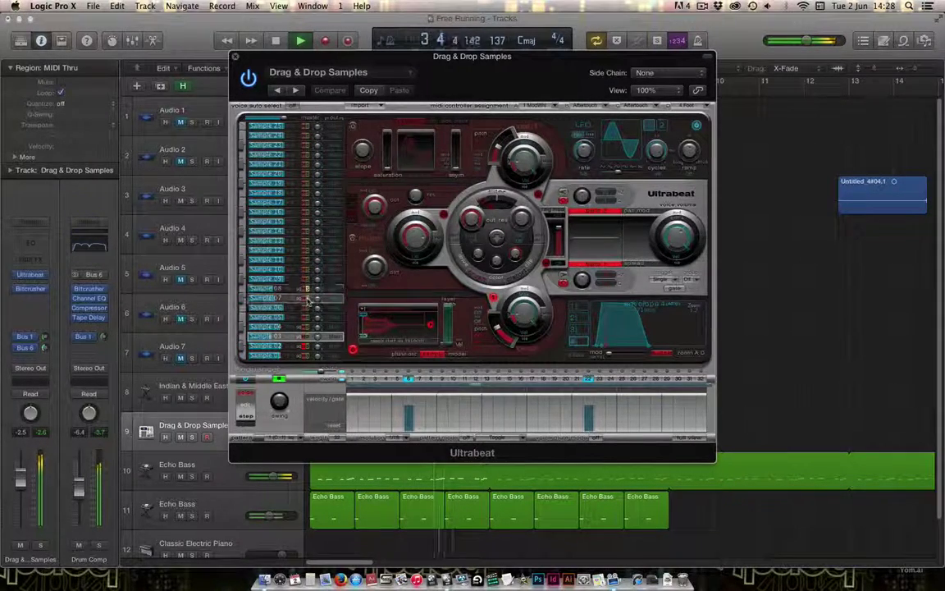
pyautogui.click(370, 73)
pyautogui.click(450, 85)
pyautogui.moveTo(481, 86); pyautogui.dragTo(570, 134)
pyautogui.click(192, 437)
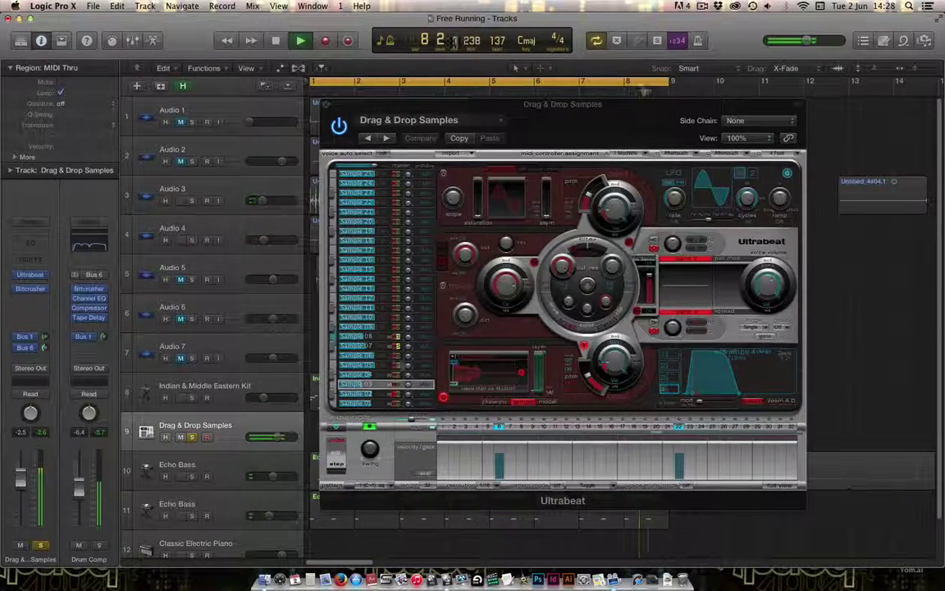
# - Raise the oscillator 2 pitch of Sample 08 and Sample 07 slightly
pyautogui.click(361, 336)
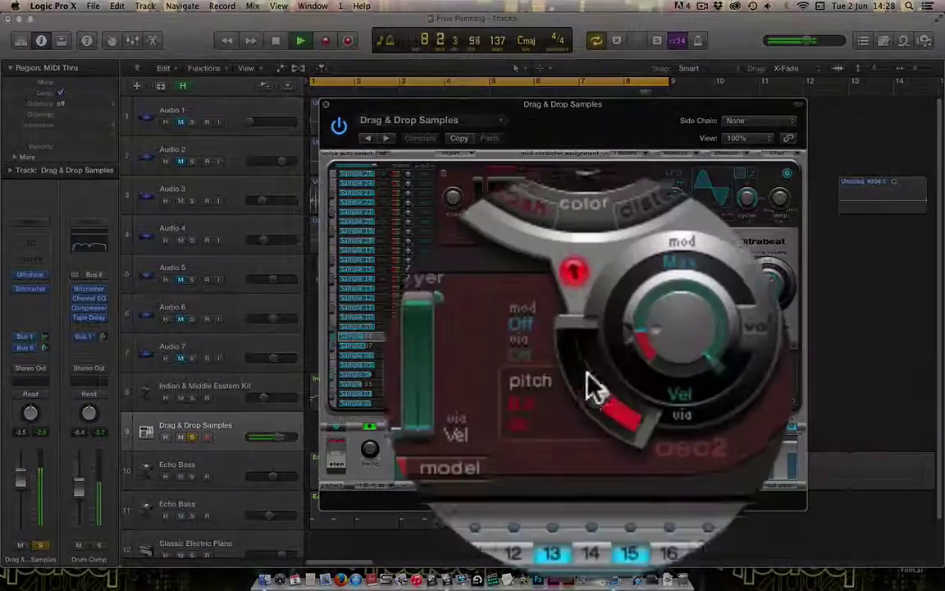
pyautogui.moveTo(590, 381); pyautogui.dragTo(587, 376)
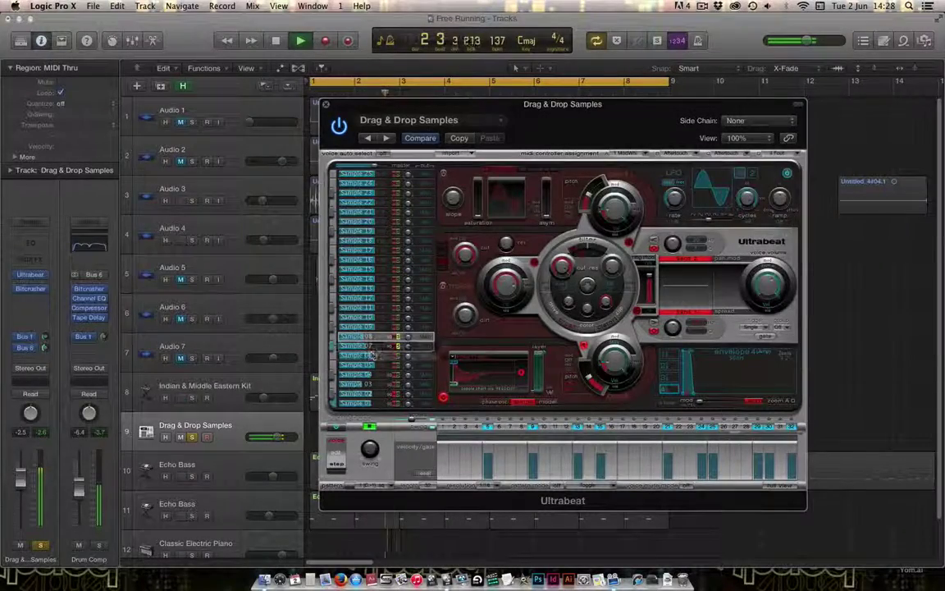
pyautogui.click(374, 350)
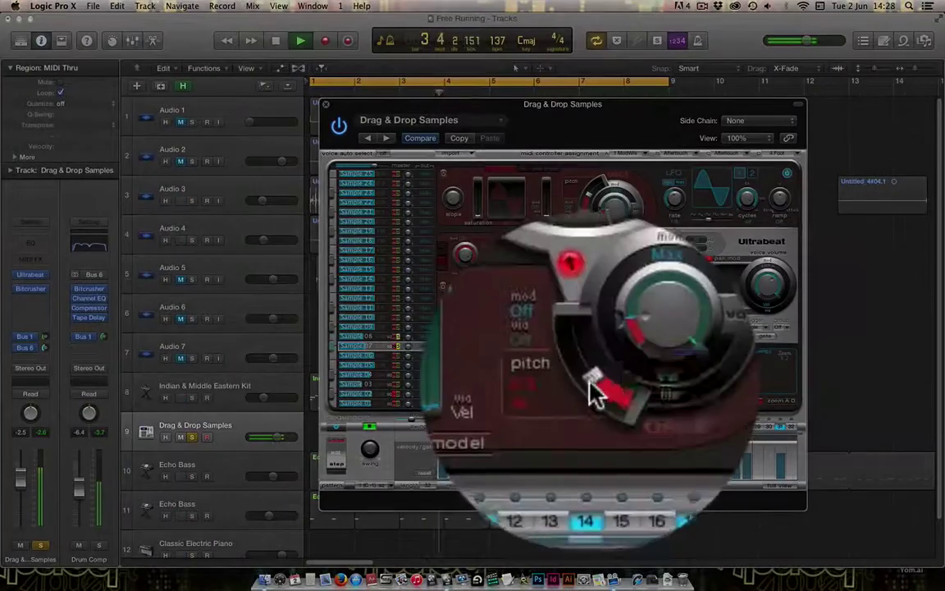
pyautogui.moveTo(589, 386); pyautogui.dragTo(589, 382)
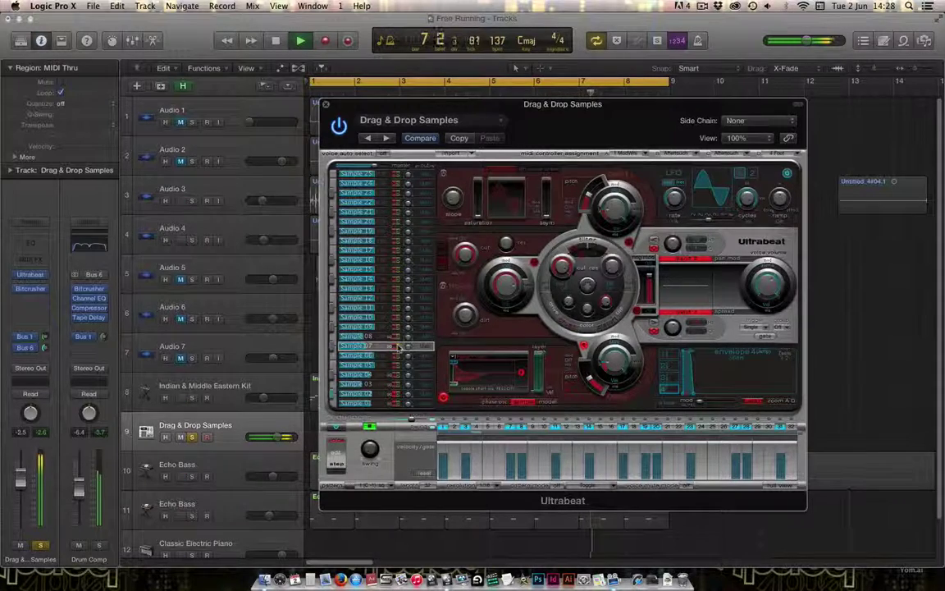
# - Unsolo the drum samples and lower the oscillator 2 pitch of Sample 07 and Sample 08 against the full mix
pyautogui.click(191, 436)
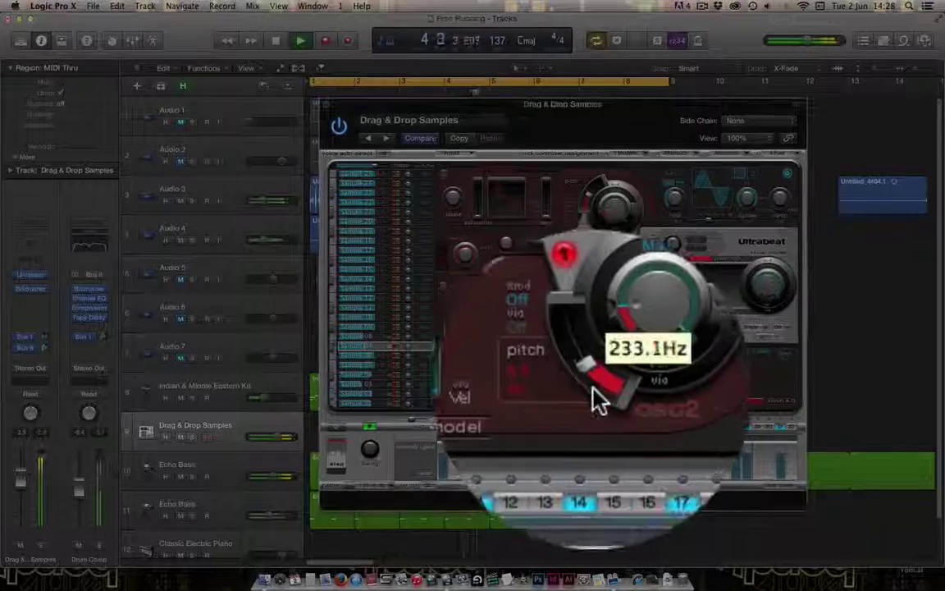
pyautogui.moveTo(599, 400); pyautogui.dragTo(598, 402)
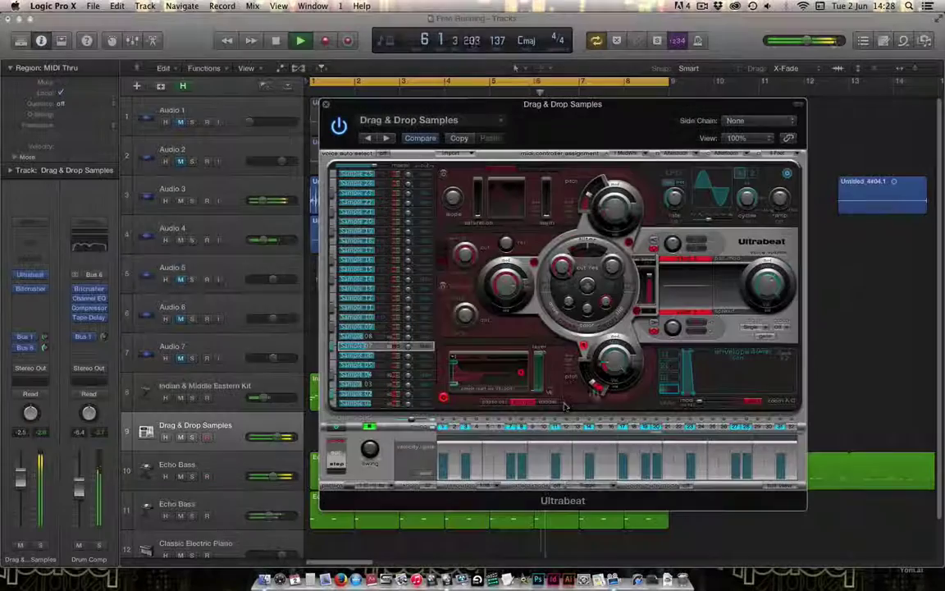
pyautogui.click(368, 336)
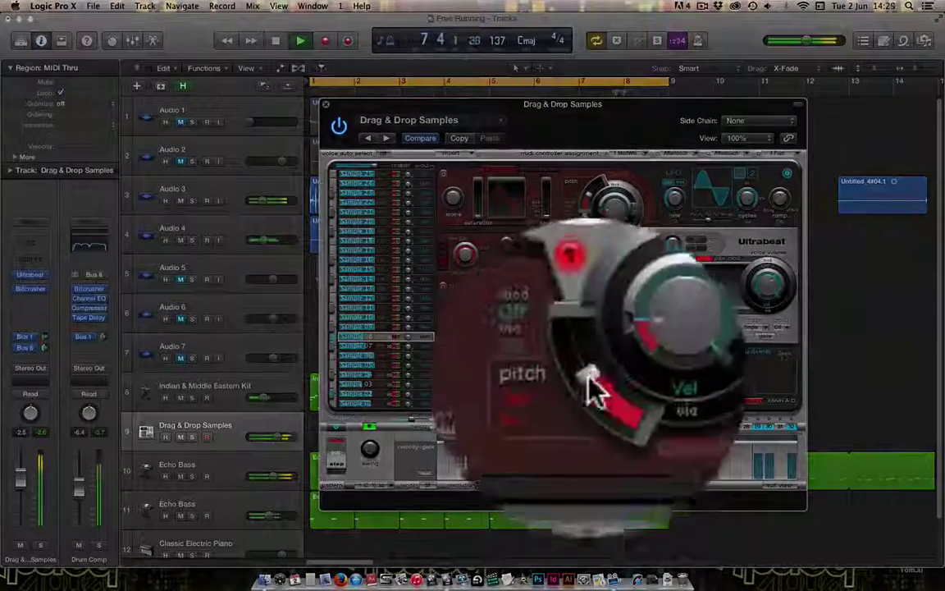
pyautogui.moveTo(589, 376); pyautogui.dragTo(590, 382)
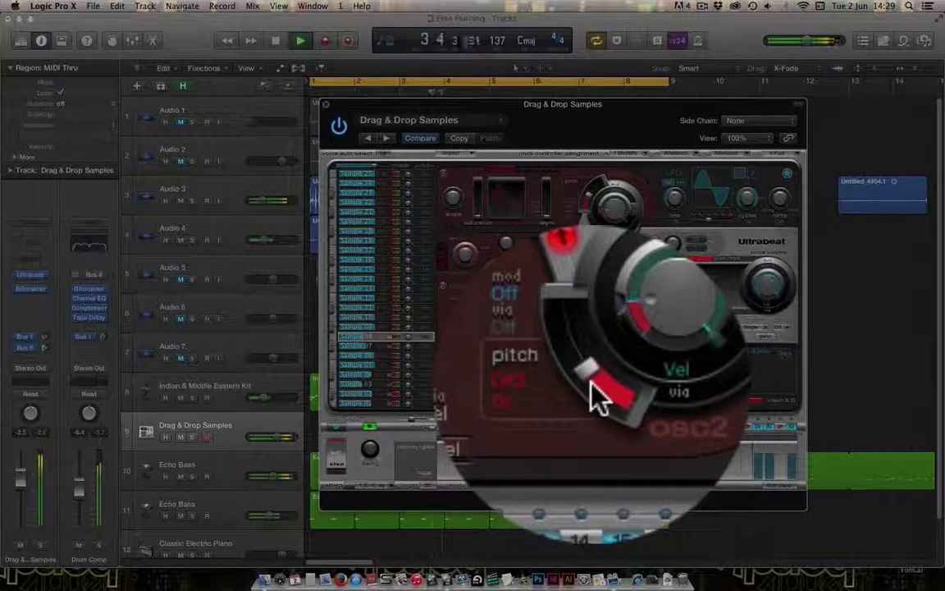
pyautogui.moveTo(592, 382); pyautogui.dragTo(592, 392)
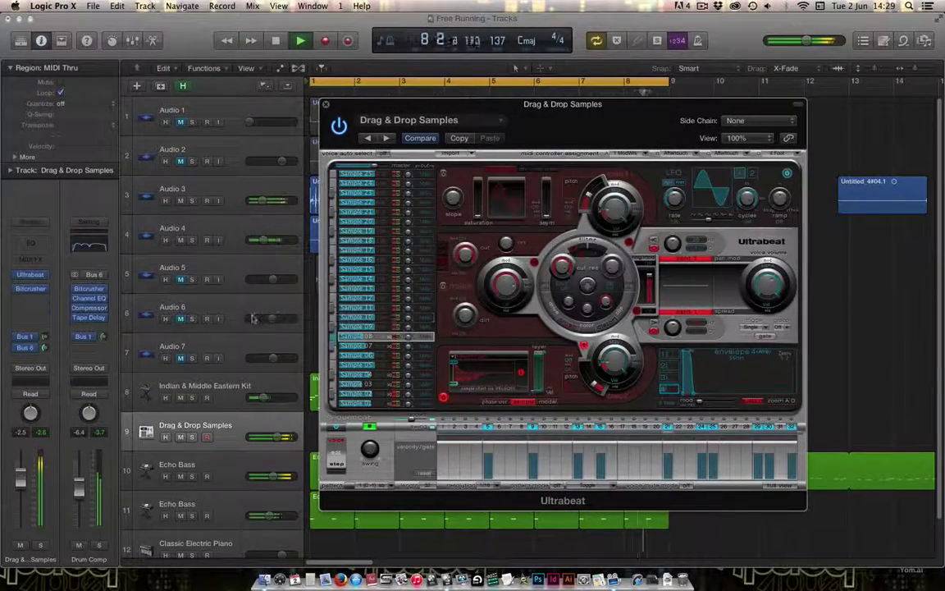
# - Compare the Drag & Drop Samples track in solo and in the full mix, and close Ultrabeat
pyautogui.click(190, 437)
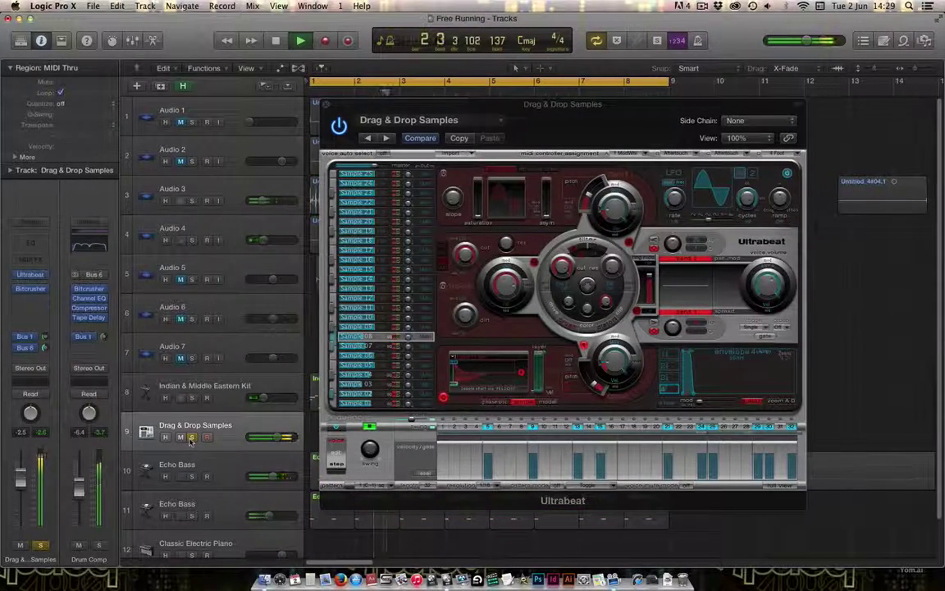
pyautogui.click(190, 437)
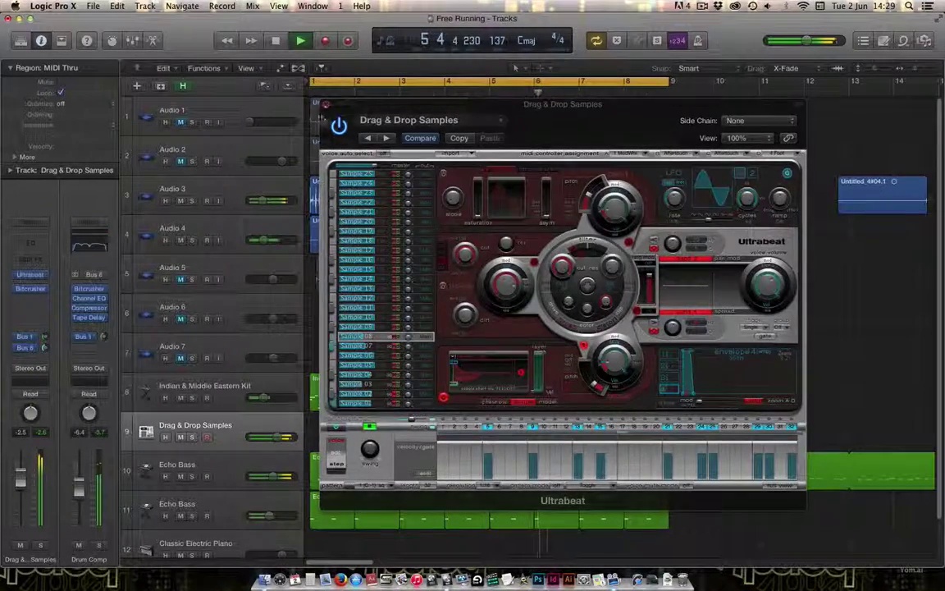
pyautogui.click(325, 105)
# - Select and solo the Echo Bass on track 10
pyautogui.click(226, 486)
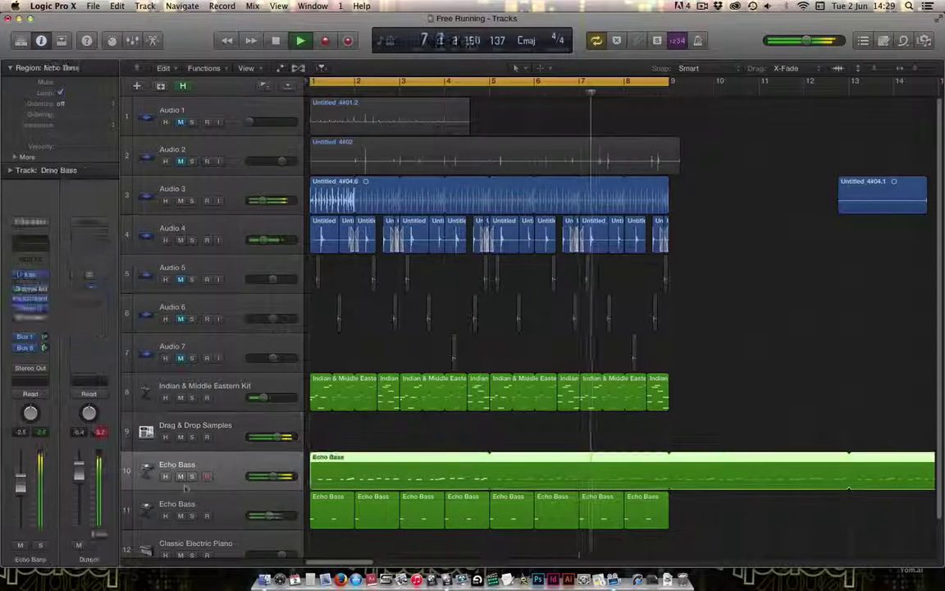
pyautogui.click(191, 476)
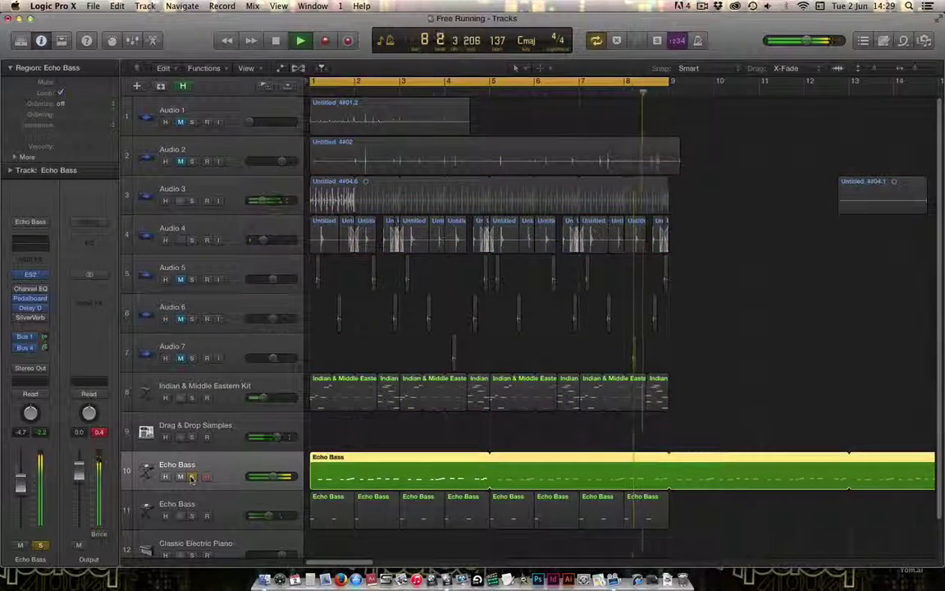
# - Duplicate the Echo Bass track with its settings, copy the Echo Bass region onto the new track 11, and unsolo track 10
pyautogui.click(161, 86)
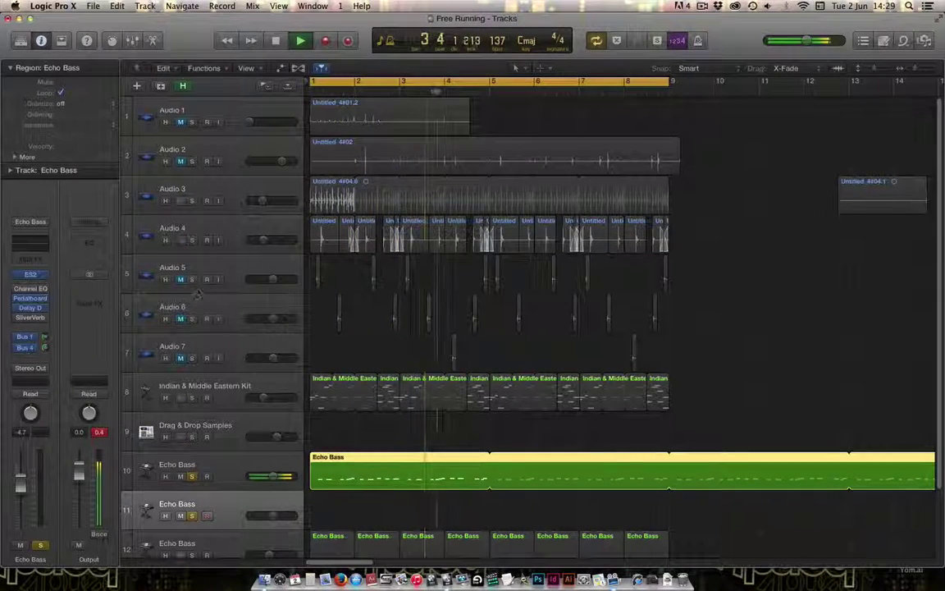
pyautogui.click(338, 485)
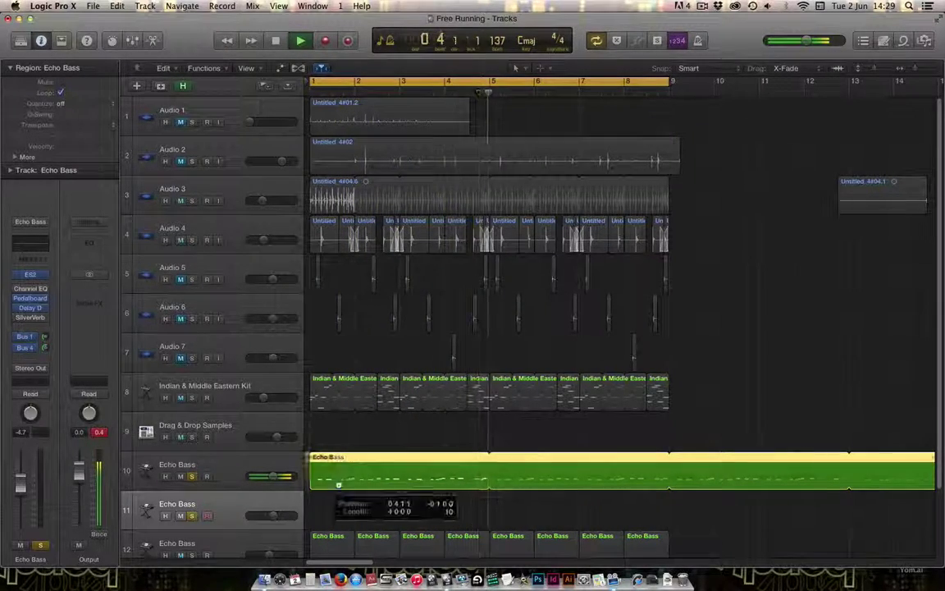
pyautogui.moveTo(338, 485); pyautogui.dragTo(328, 513)
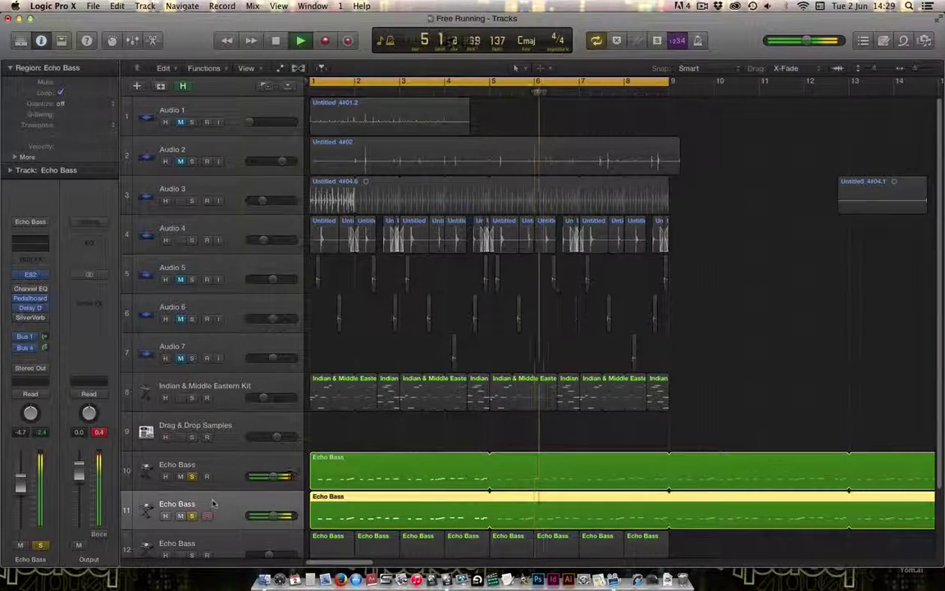
pyautogui.click(191, 476)
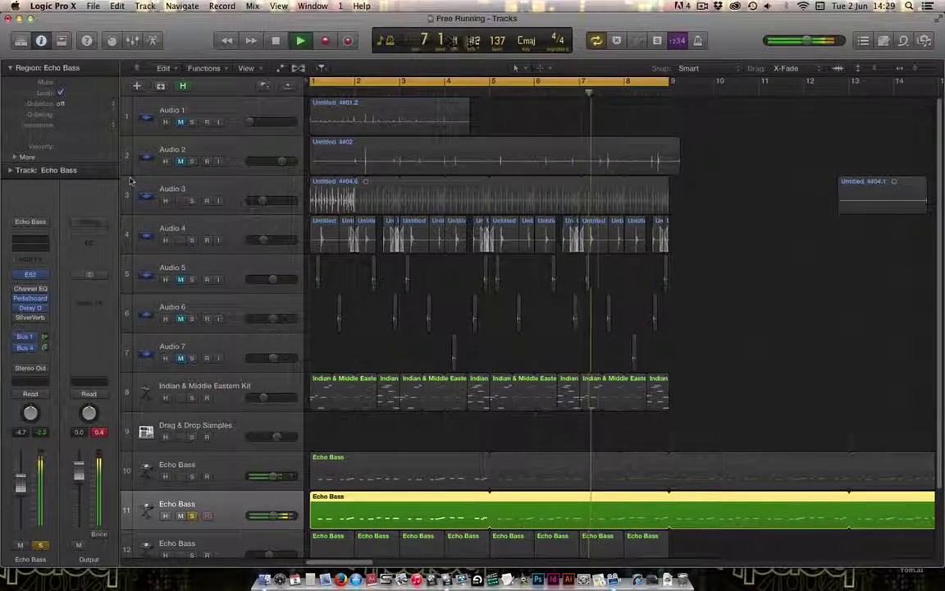
# - Transpose the copied Echo Bass region on track 11, trying +24 and settling on +12
pyautogui.click(100, 124)
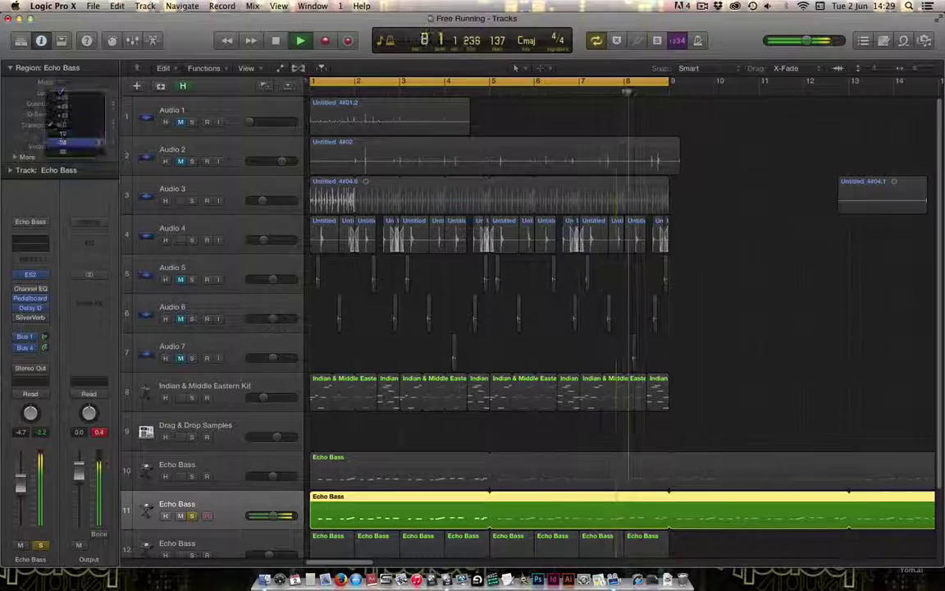
pyautogui.click(97, 115)
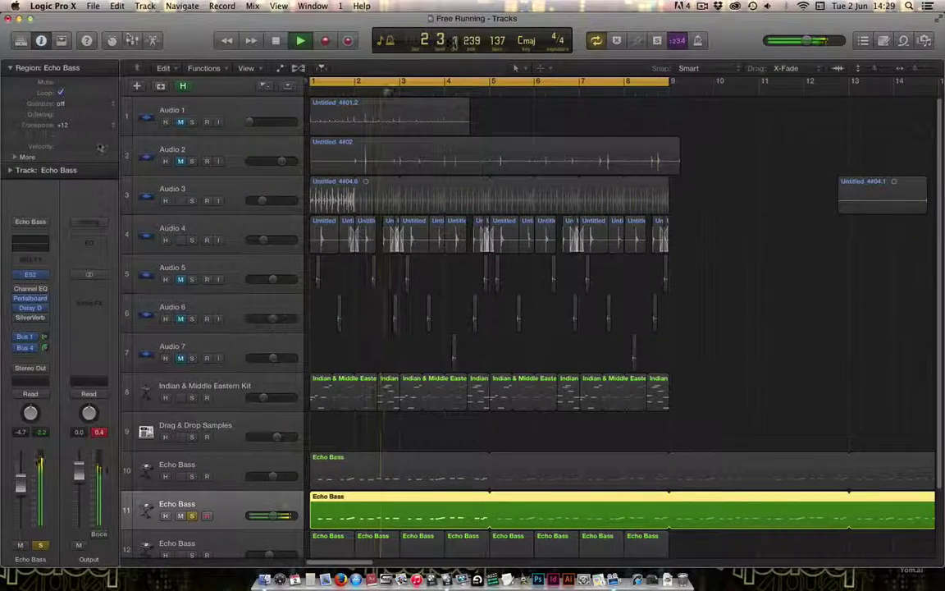
pyautogui.click(94, 125)
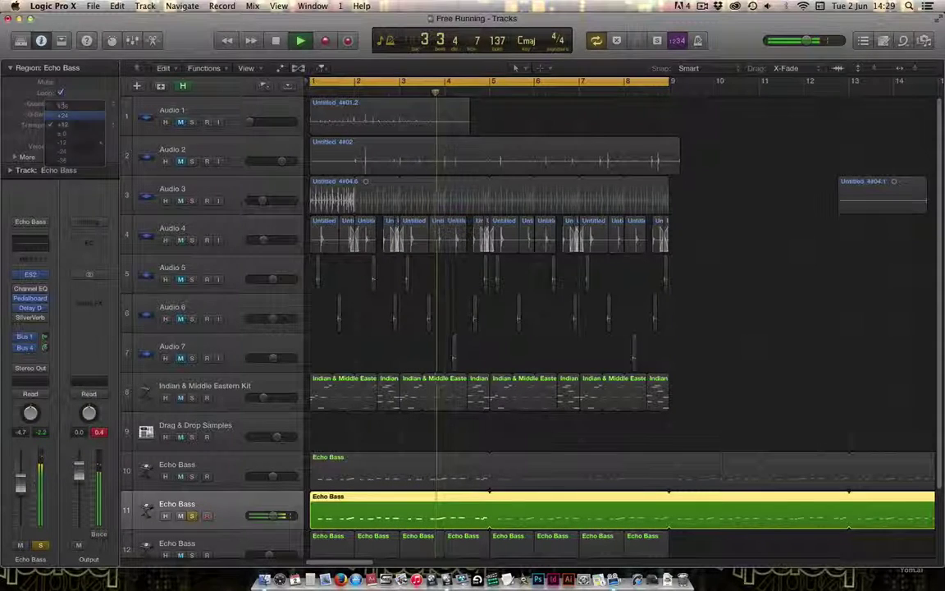
pyautogui.click(62, 116)
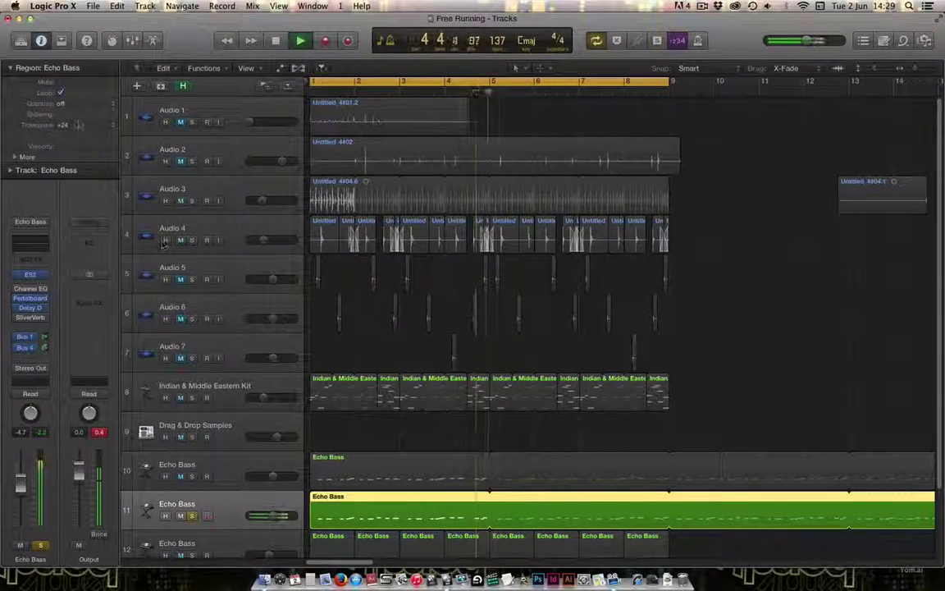
pyautogui.click(95, 125)
pyautogui.click(97, 134)
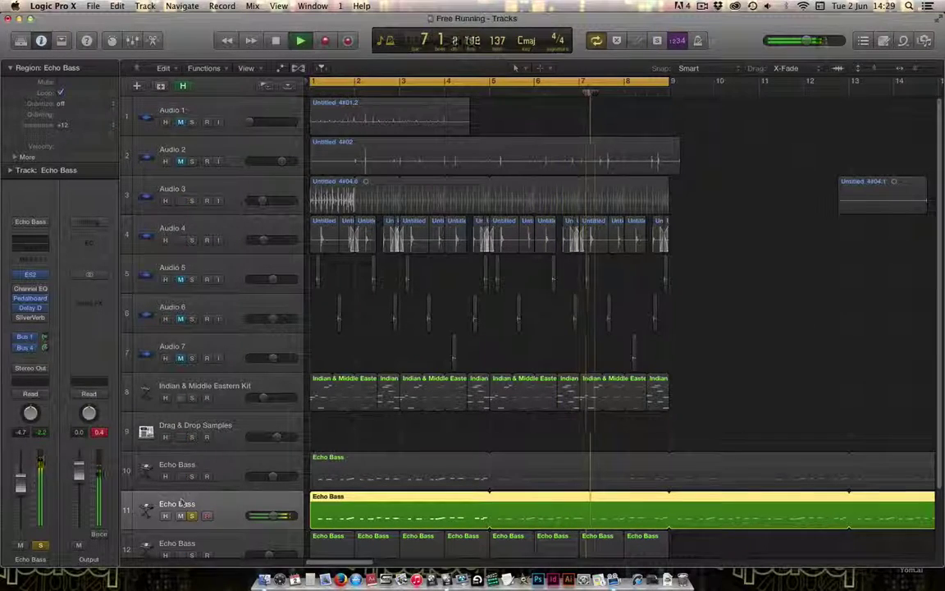
pyautogui.click(27, 308)
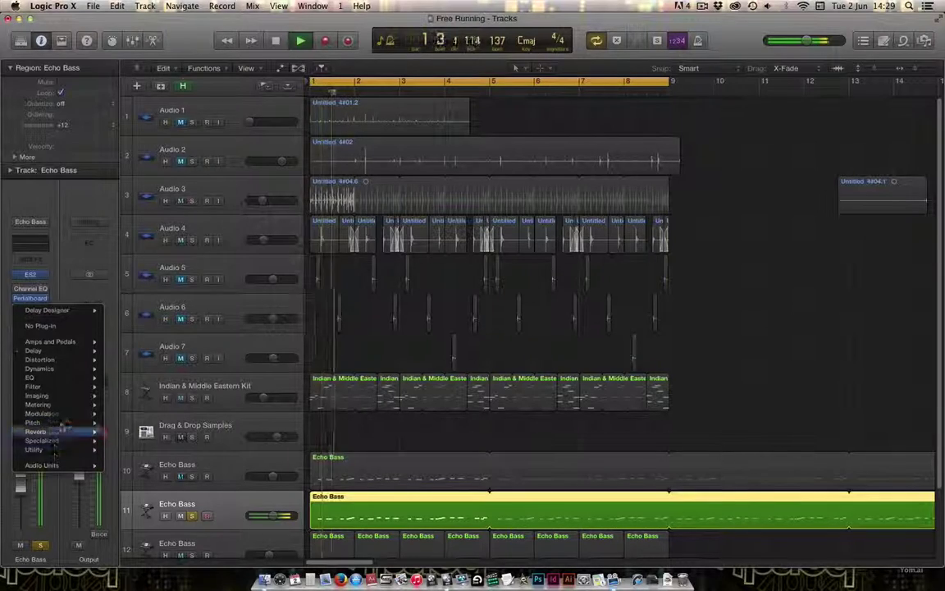
pyautogui.moveTo(33, 351)
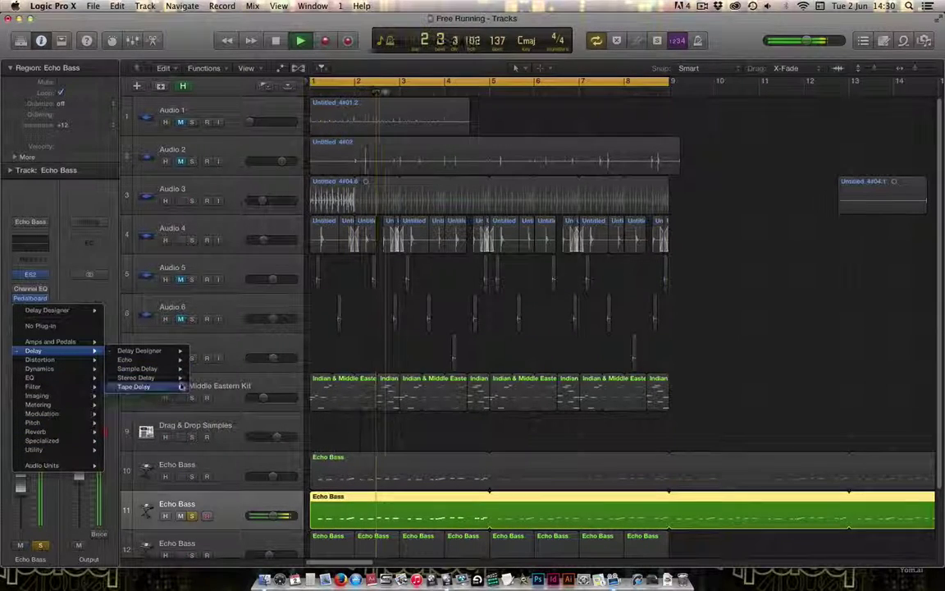
pyautogui.moveTo(194, 387)
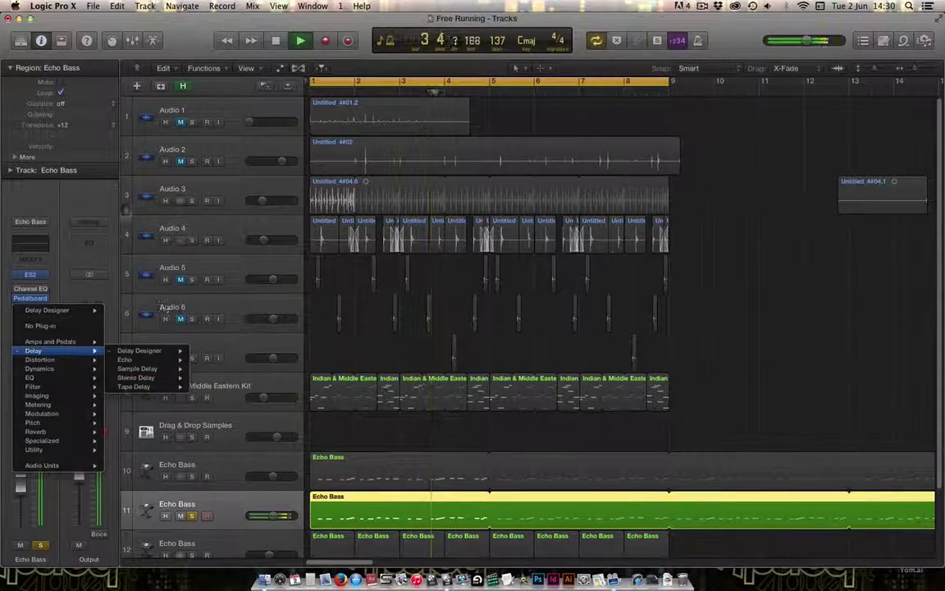
pyautogui.click(201, 386)
# - In track 11's Delay Designer, pull the dry mix level fully down and raise the wet level slightly
pyautogui.click(31, 310)
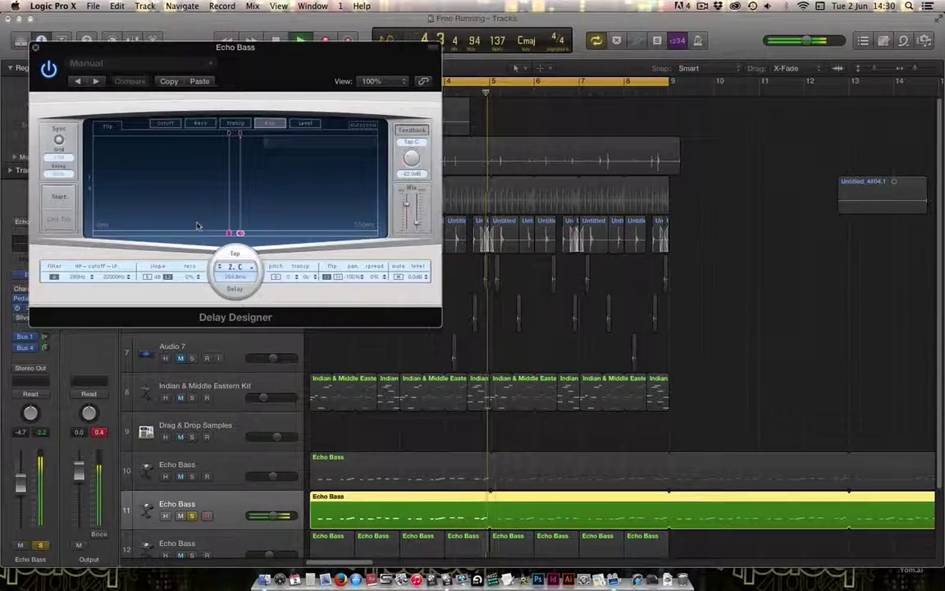
pyautogui.moveTo(408, 203)
pyautogui.mouseDown()
pyautogui.moveTo(418, 223)
pyautogui.moveTo(418, 214)
pyautogui.mouseUp()
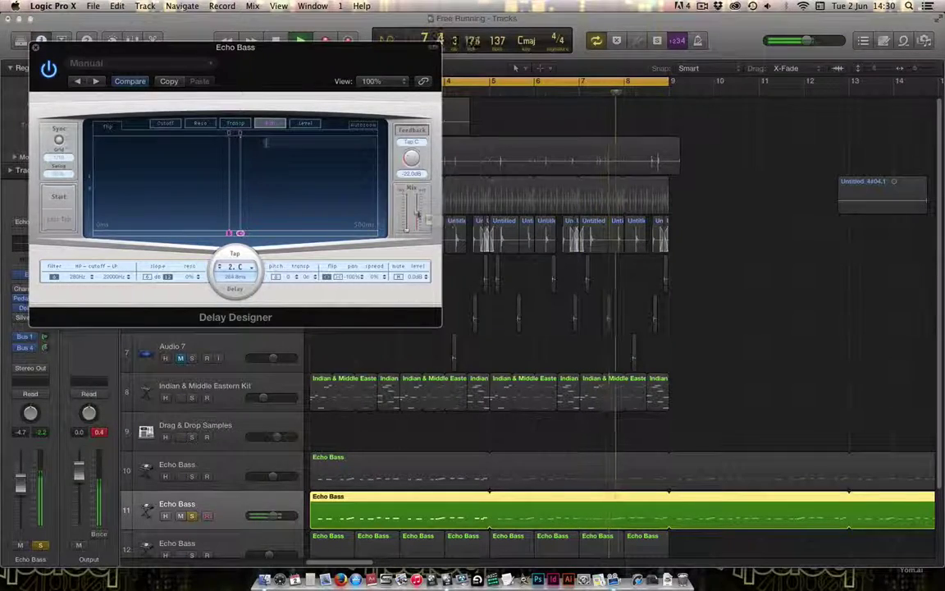
pyautogui.click(37, 50)
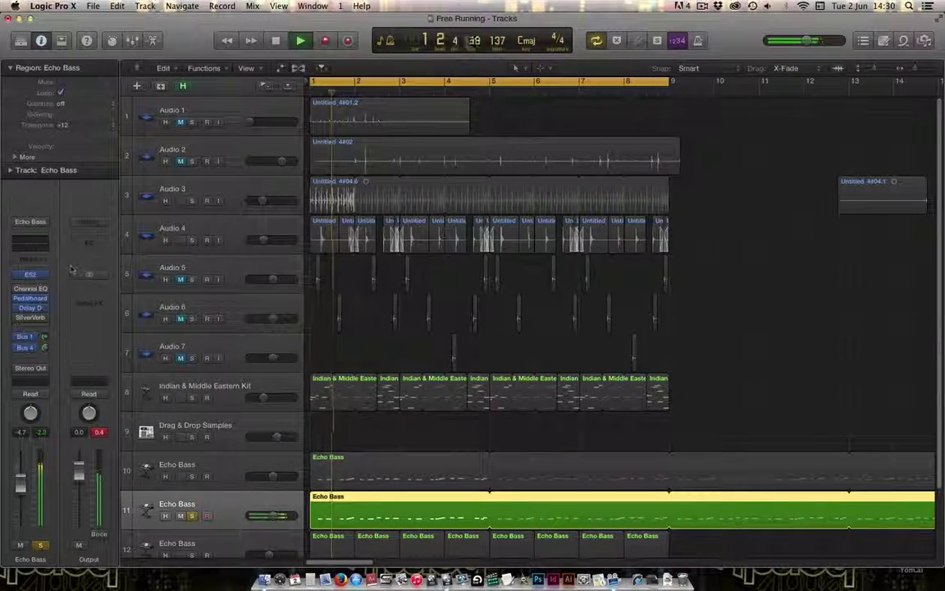
# - Unsolo track 11 at a volume of -8.2 dB, and sync its Delay Designer to a 1/32 grid
pyautogui.click(191, 515)
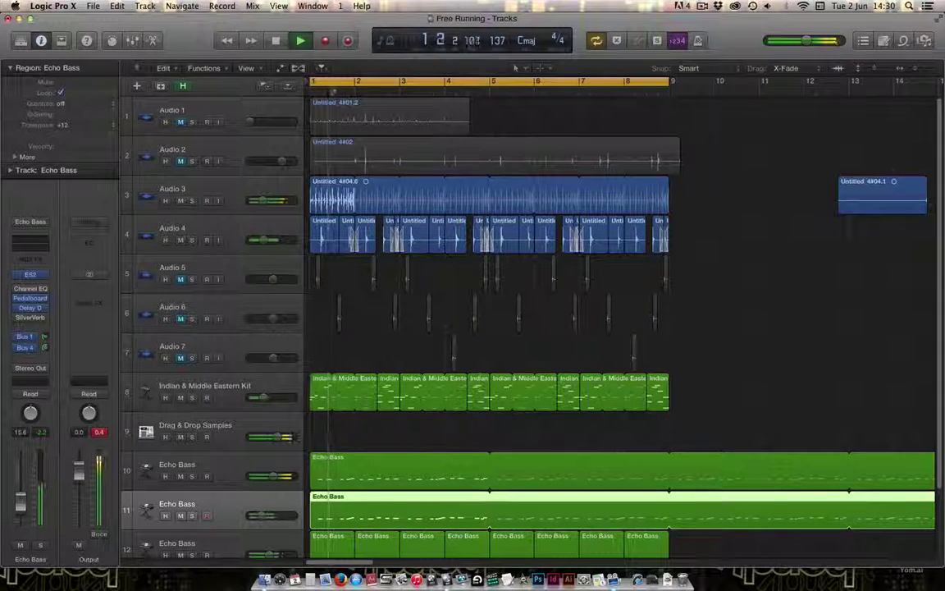
pyautogui.click(30, 307)
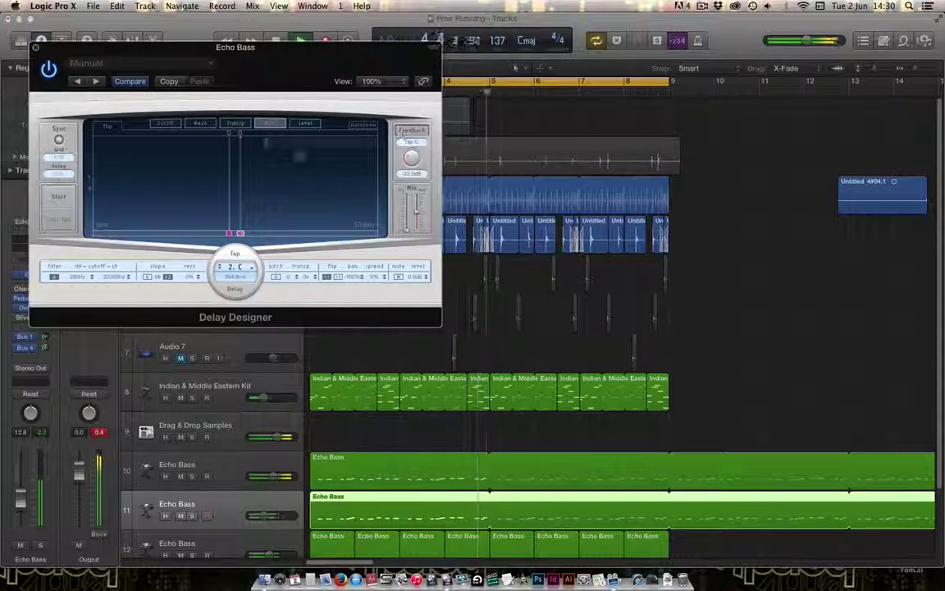
pyautogui.click(59, 141)
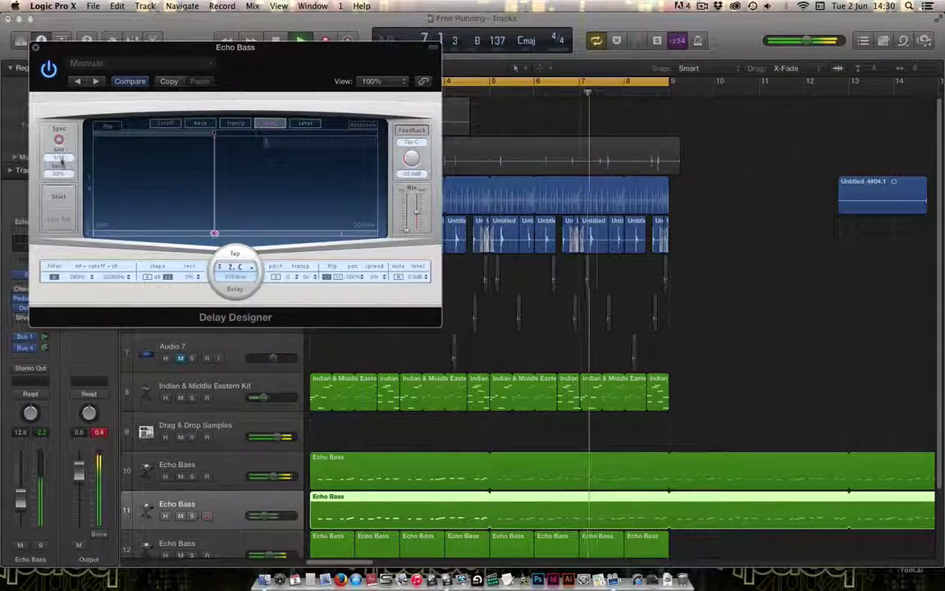
pyautogui.click(60, 159)
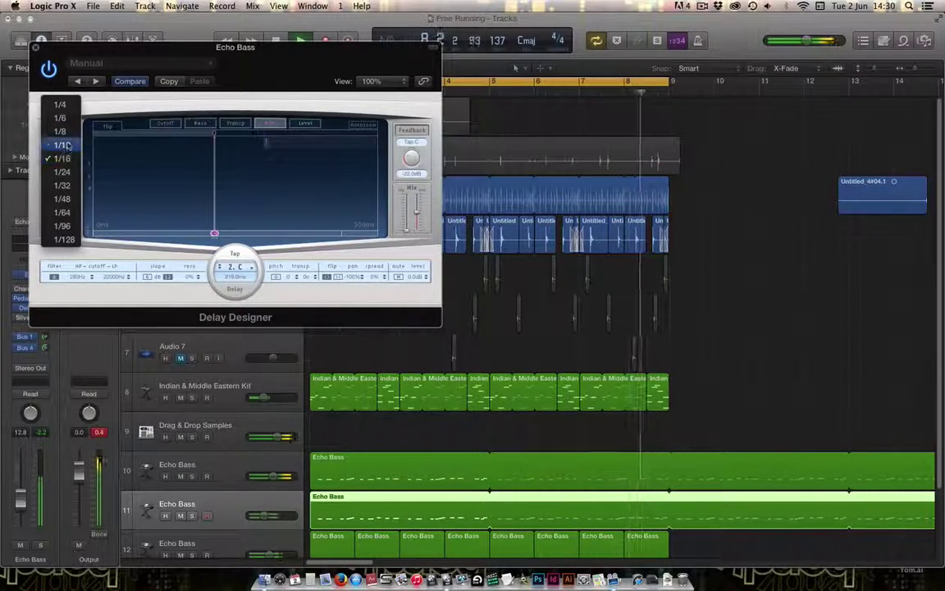
pyautogui.click(63, 186)
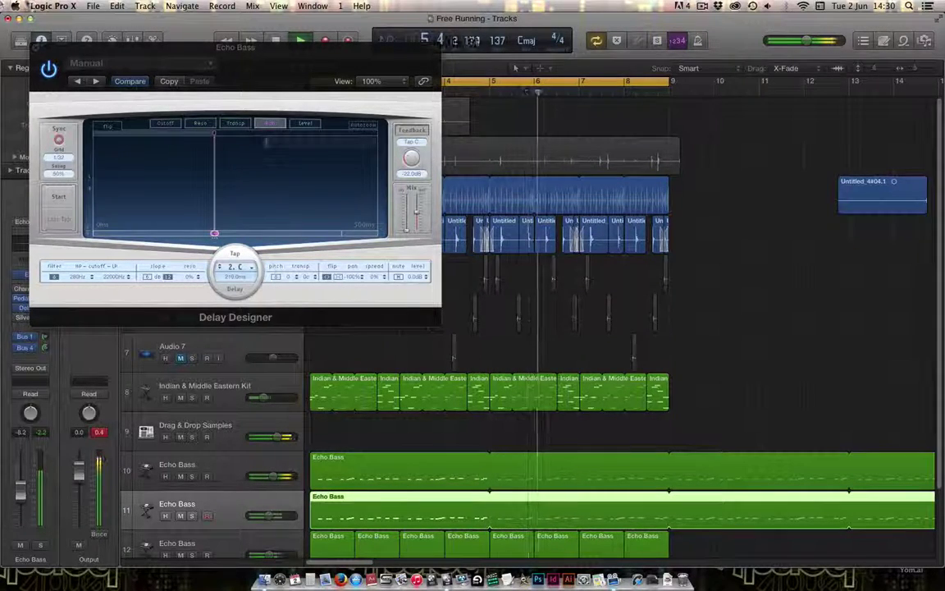
pyautogui.click(37, 49)
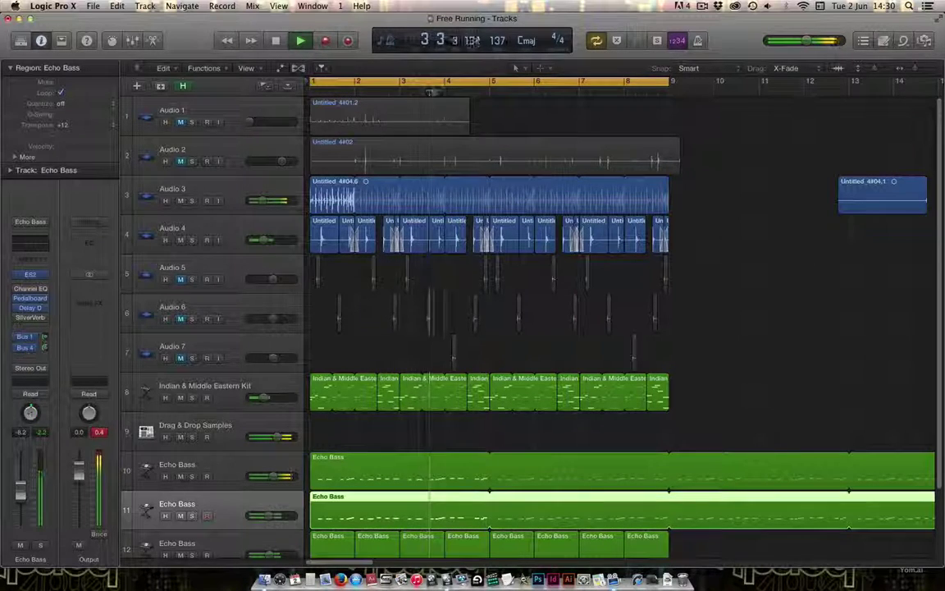
# - Replace track 11's SilverVerb with a Sample Delay set to 303 samples on the left and 808 samples on the right
pyautogui.click(39, 309)
pyautogui.moveTo(64, 361)
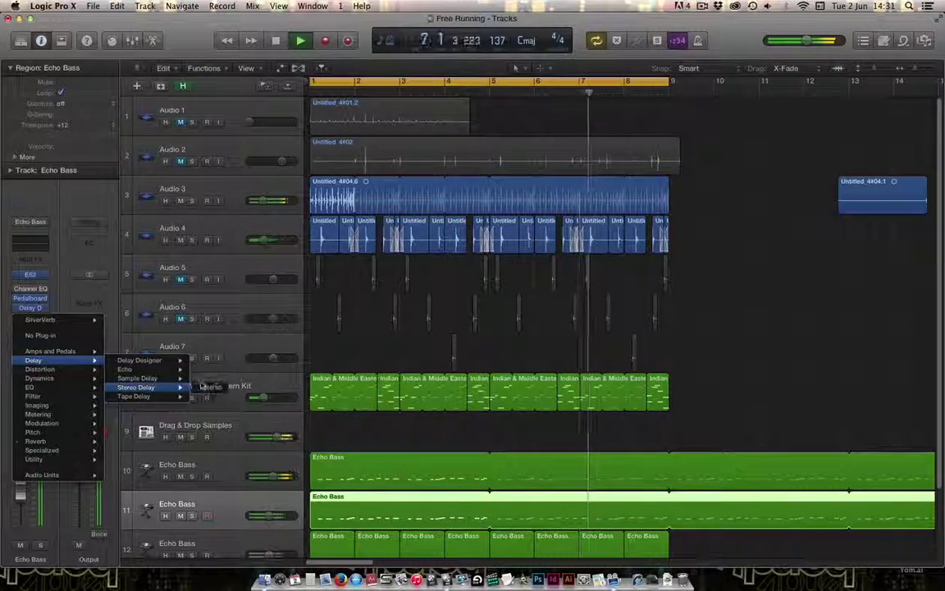
pyautogui.moveTo(160, 379)
pyautogui.click(205, 379)
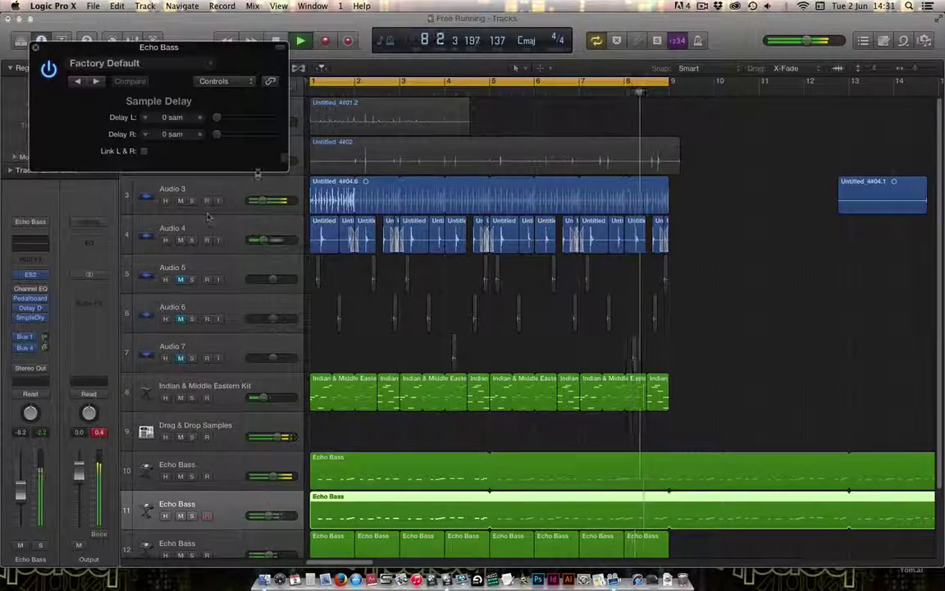
pyautogui.moveTo(219, 120)
pyautogui.mouseDown()
pyautogui.moveTo(232, 140)
pyautogui.moveTo(240, 135)
pyautogui.moveTo(220, 119)
pyautogui.moveTo(230, 136)
pyautogui.moveTo(217, 120)
pyautogui.moveTo(220, 139)
pyautogui.mouseUp()
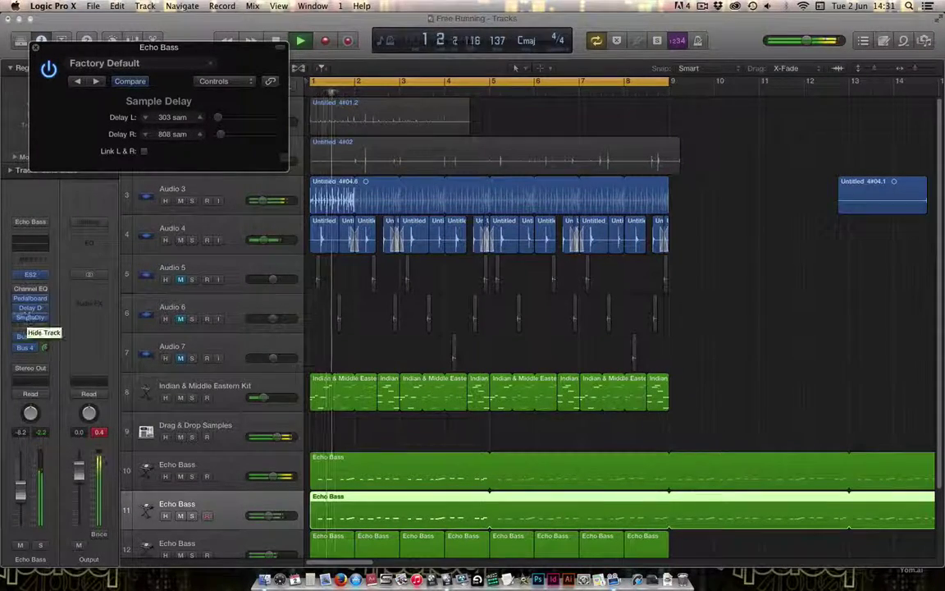
# - Set the Delay Designer grid on track 11 to 1/64 and close both delay plug-in windows
pyautogui.click(30, 308)
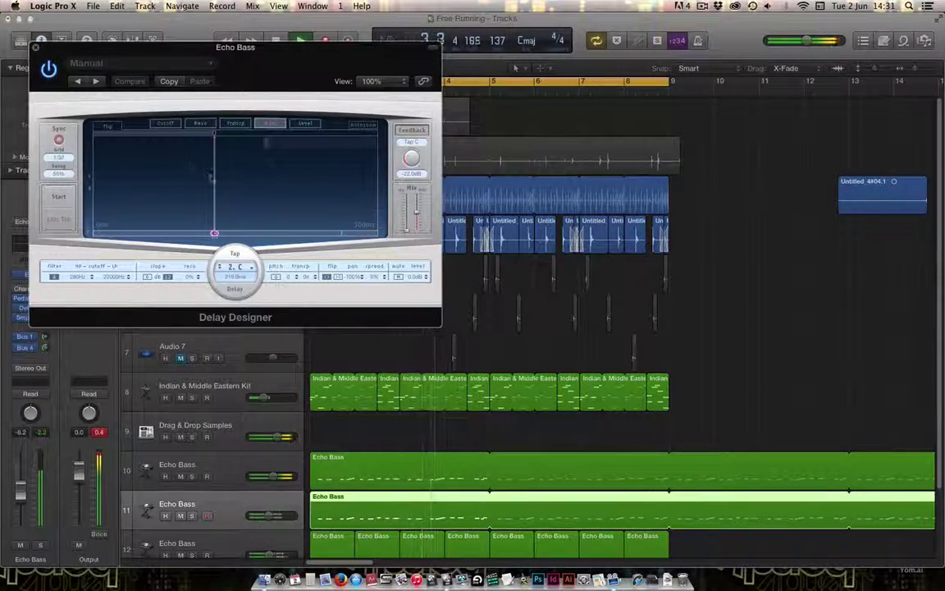
pyautogui.click(59, 159)
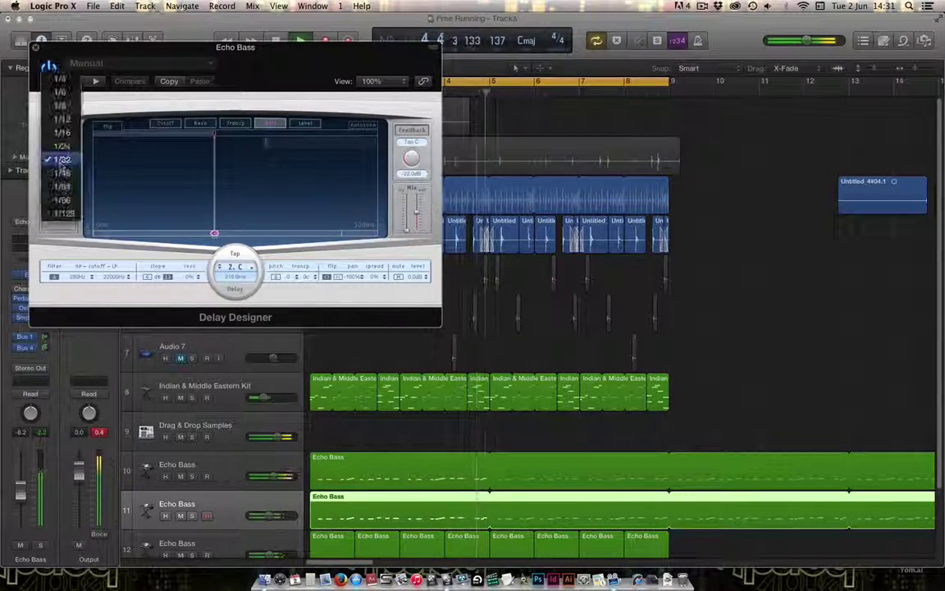
pyautogui.click(62, 186)
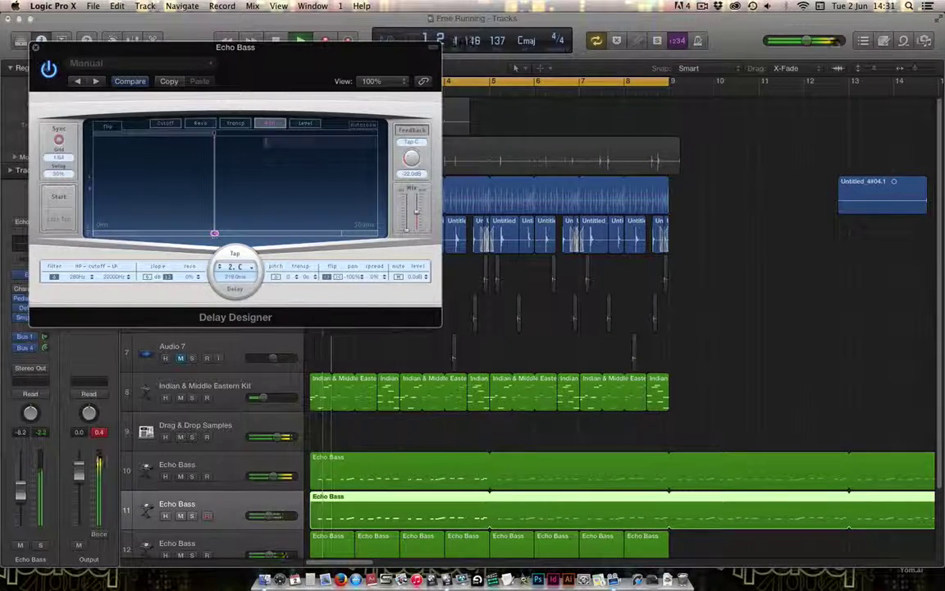
pyautogui.click(35, 49)
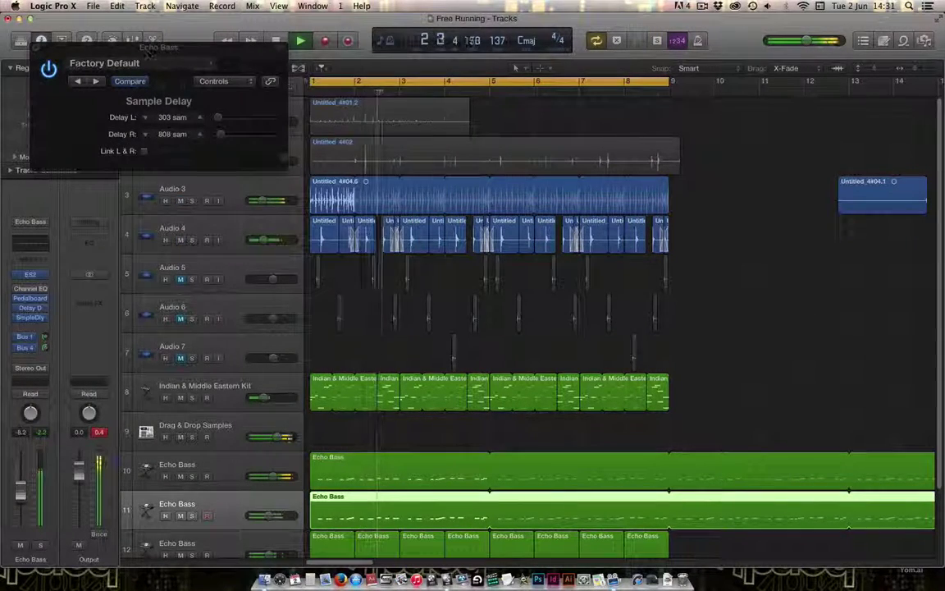
pyautogui.click(36, 49)
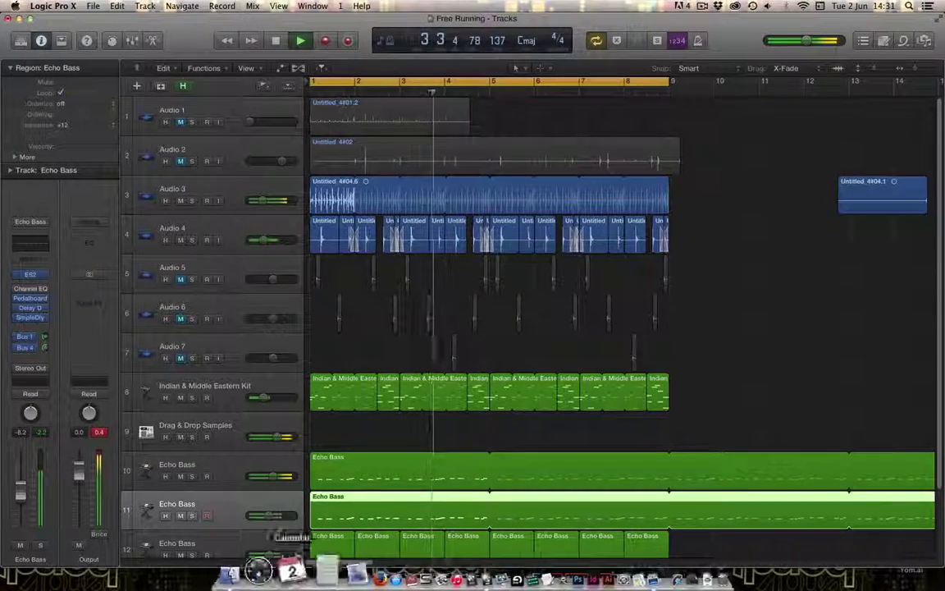
# - Compare the mix with the copied Echo Bass on track 11 muted and unmuted, and solo that track
pyautogui.click(180, 516)
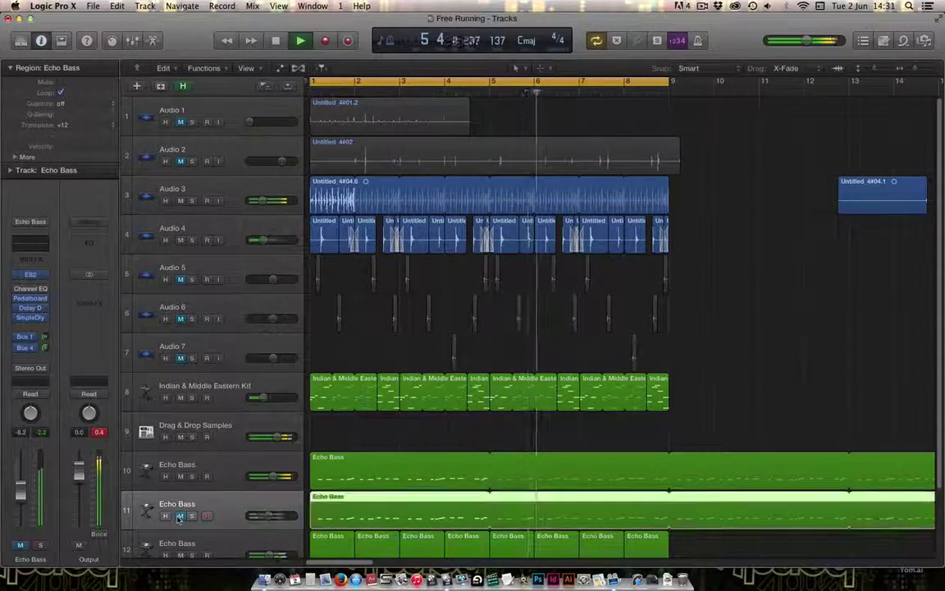
pyautogui.click(179, 516)
pyautogui.click(192, 516)
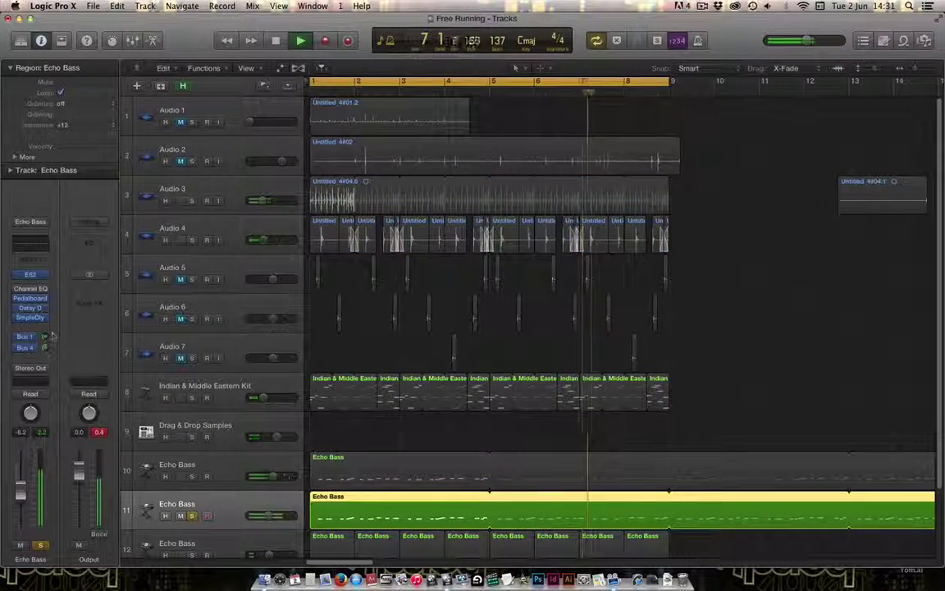
# - Add a send to Bus 2 (Large Hall/3.9s Prince Hall One) on track 11 at about -4.4 dB
pyautogui.click(26, 347)
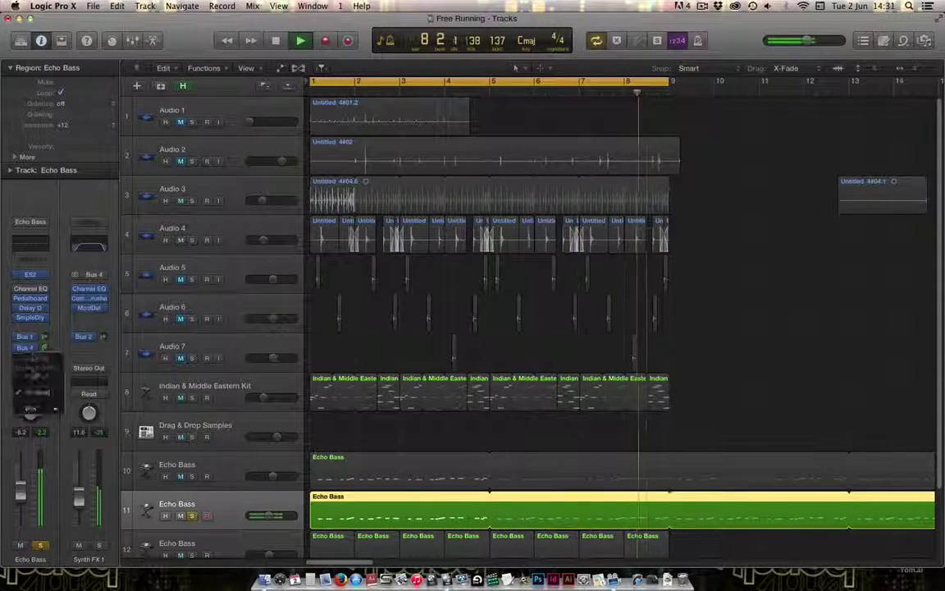
pyautogui.moveTo(32, 408)
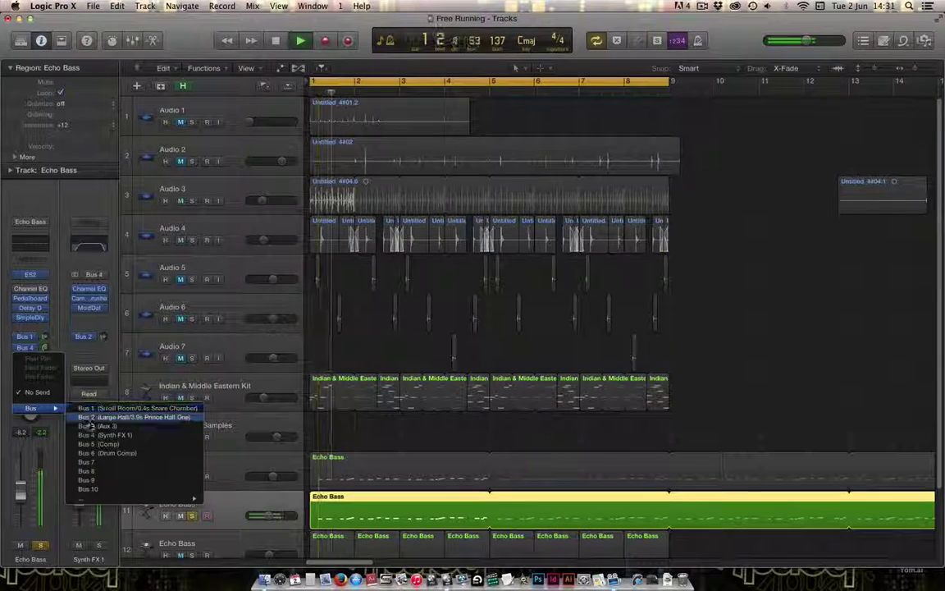
pyautogui.click(90, 426)
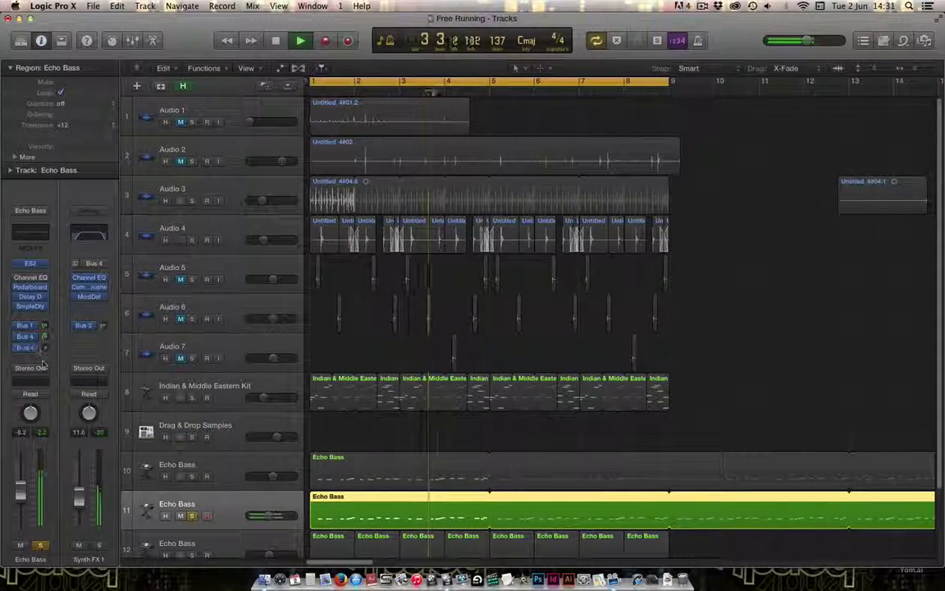
pyautogui.click(35, 348)
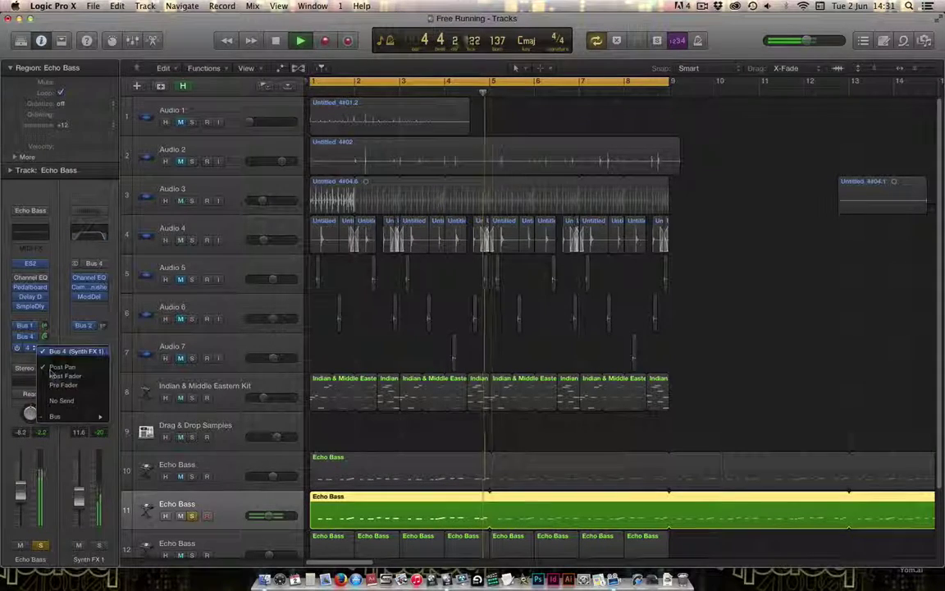
pyautogui.moveTo(74, 416)
pyautogui.click(133, 425)
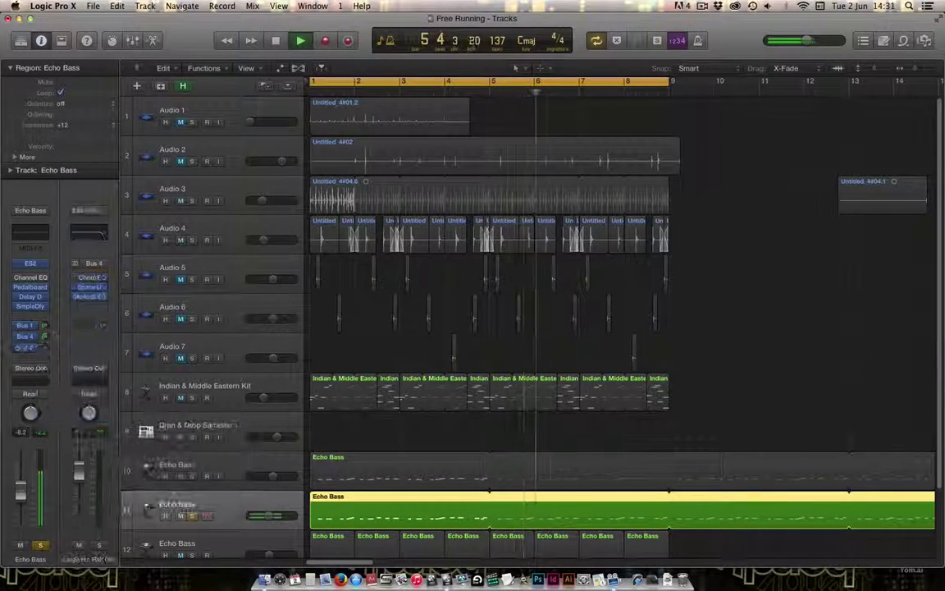
pyautogui.moveTo(47, 348); pyautogui.dragTo(47, 318)
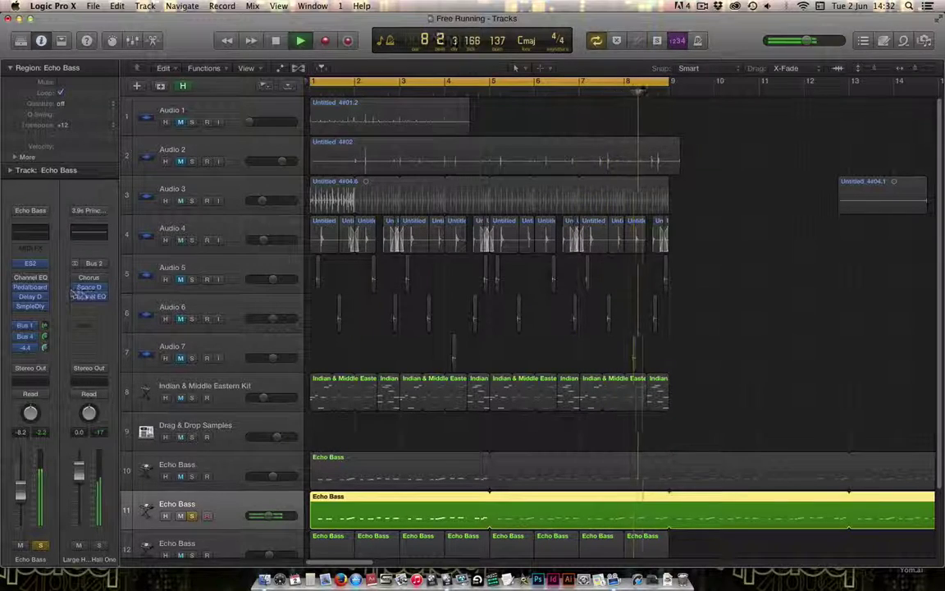
# - Load the 02.1s Big Storage Room preset from the large indoor spaces into the Space Designer on Bus 2
pyautogui.click(99, 289)
pyautogui.click(91, 289)
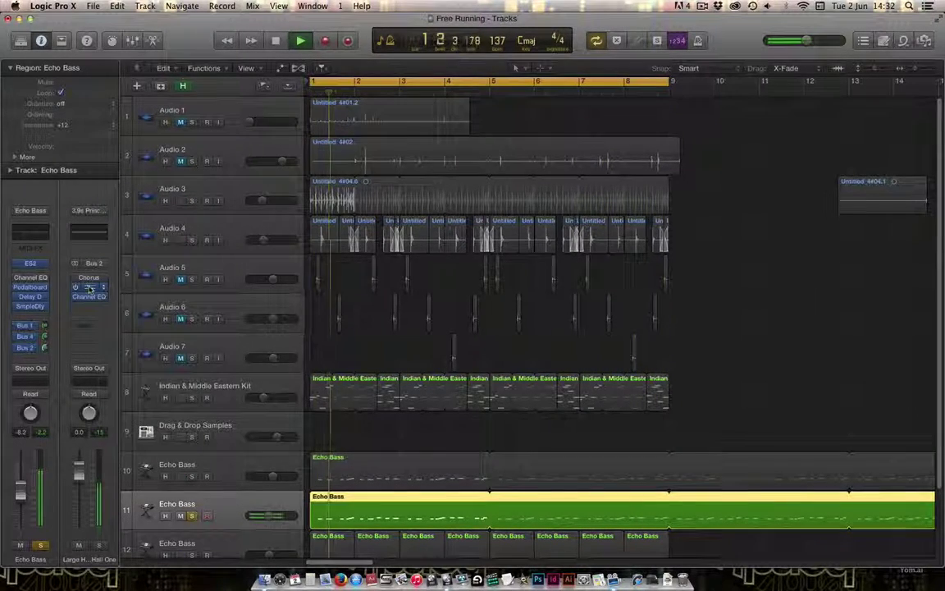
pyautogui.click(96, 286)
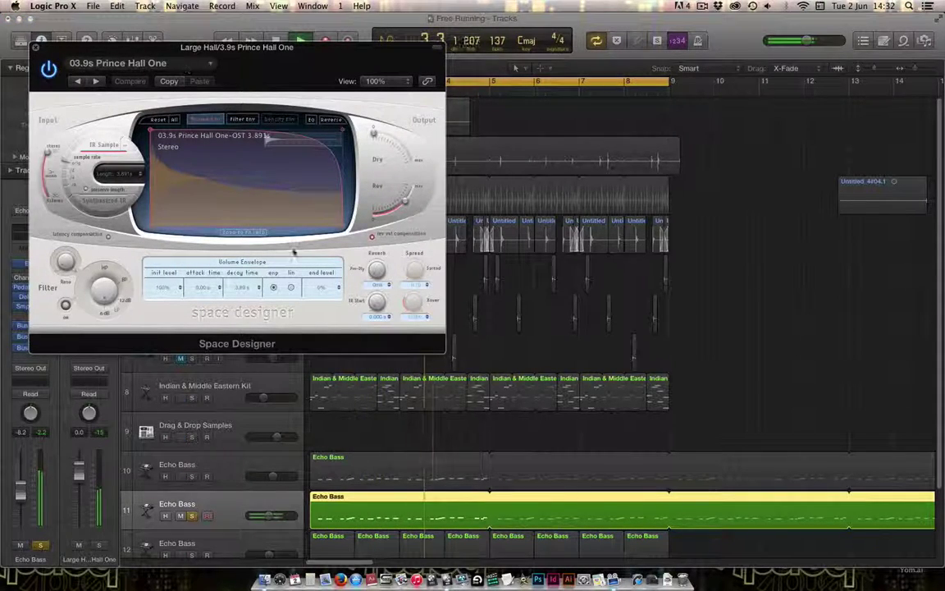
pyautogui.click(118, 63)
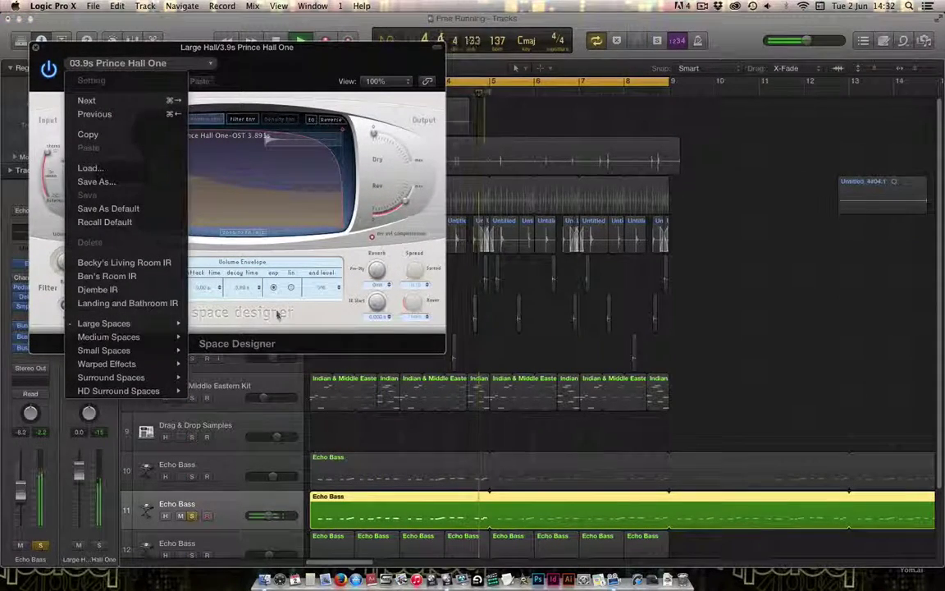
pyautogui.moveTo(128, 339)
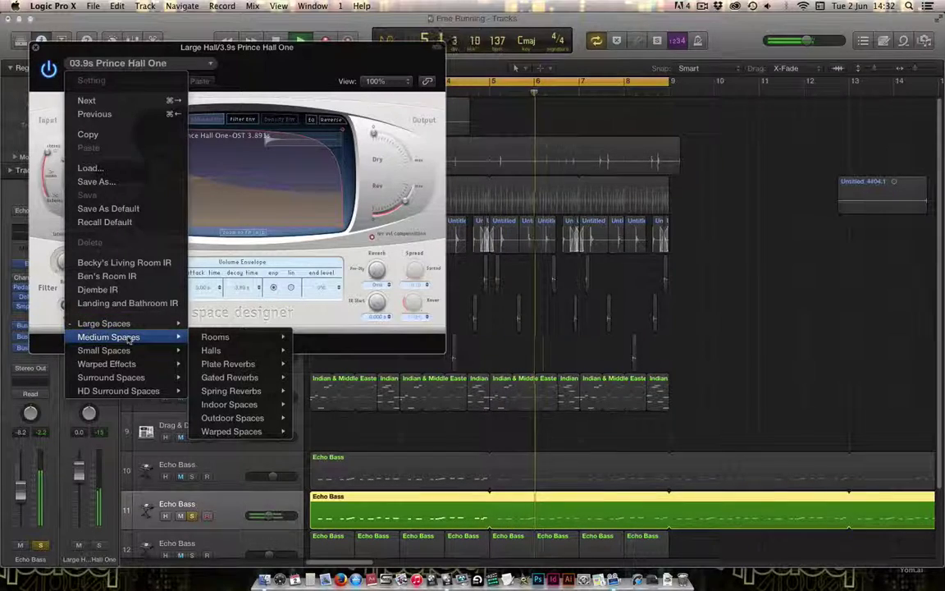
pyautogui.moveTo(131, 324)
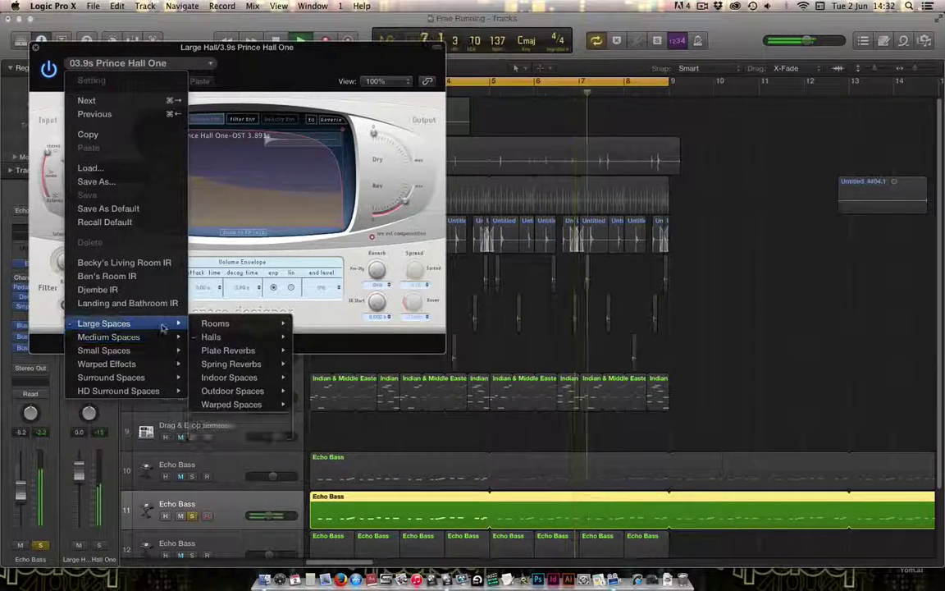
pyautogui.moveTo(231, 355)
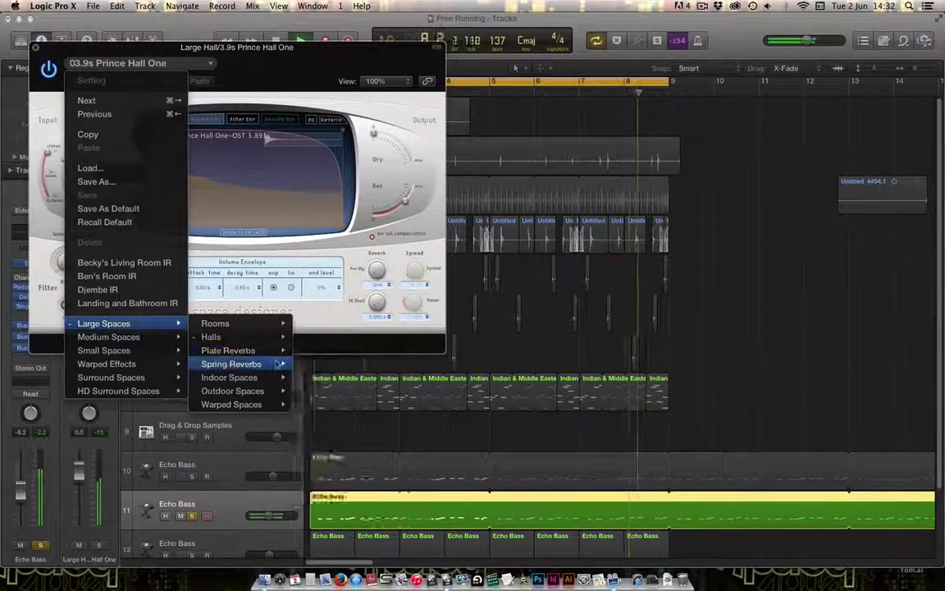
pyautogui.moveTo(271, 383)
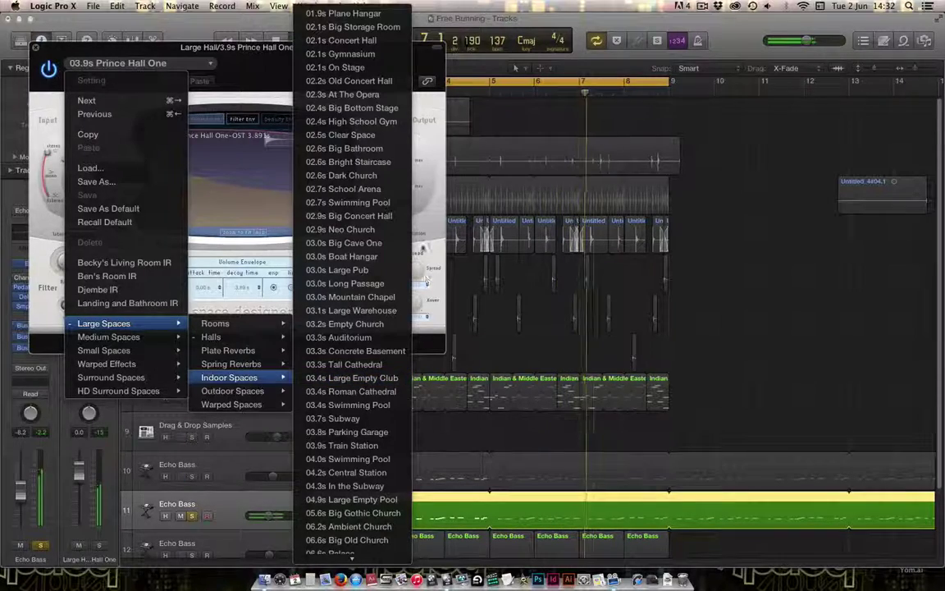
pyautogui.click(388, 28)
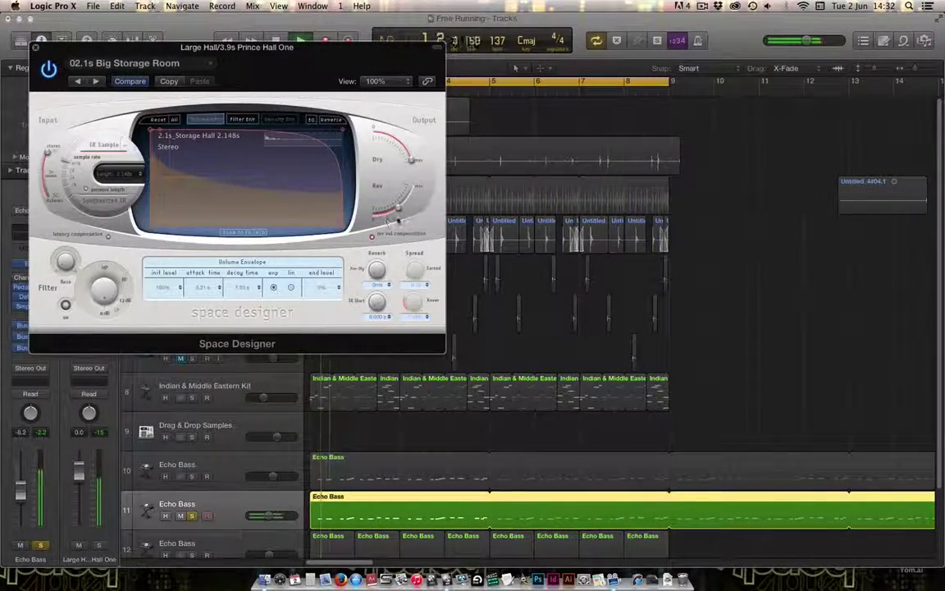
# - Raise Space Designer's reverb output slightly and lower its dry output, keeping the channel strips uncovered
pyautogui.moveTo(399, 209); pyautogui.dragTo(412, 201)
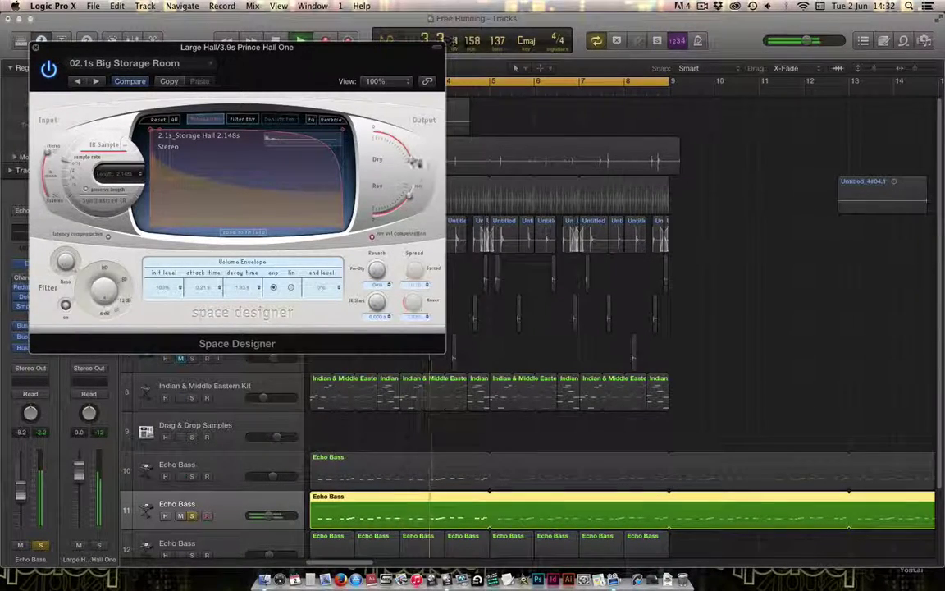
pyautogui.moveTo(413, 160); pyautogui.dragTo(401, 145)
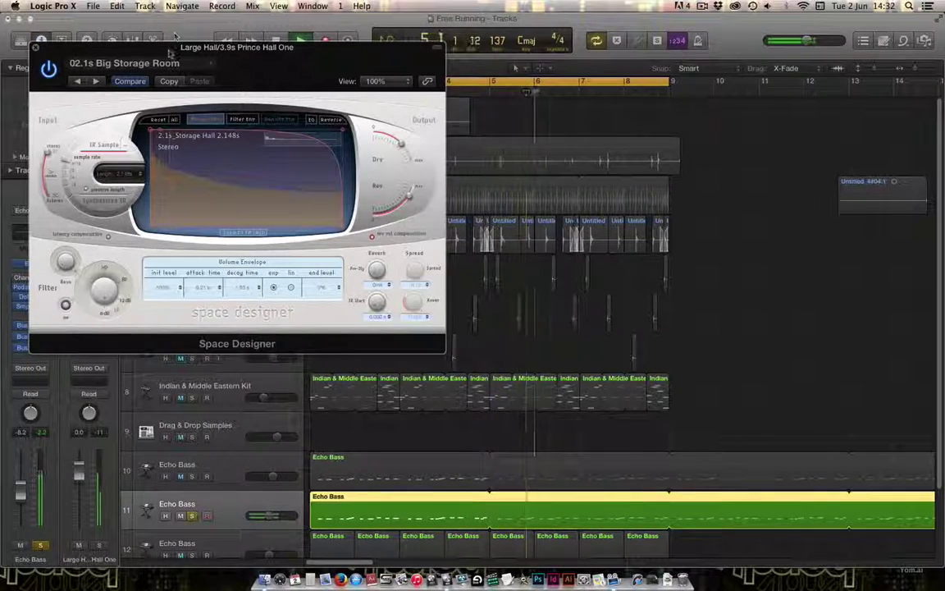
pyautogui.moveTo(134, 47); pyautogui.dragTo(463, 239)
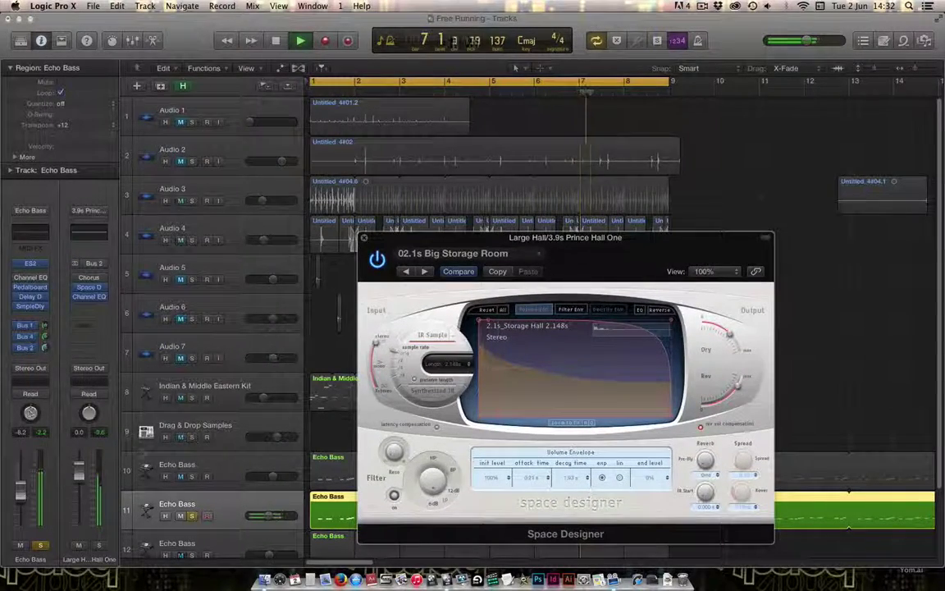
# - Unsolo track 11, close the Space Designer window, and stop playback after listening to the full mix
pyautogui.click(192, 516)
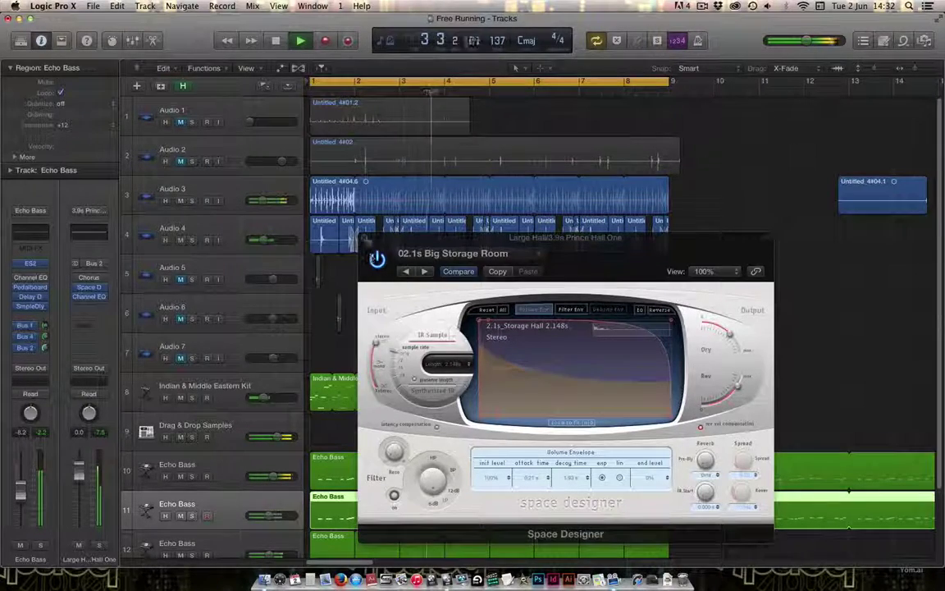
pyautogui.click(365, 242)
pyautogui.click(364, 238)
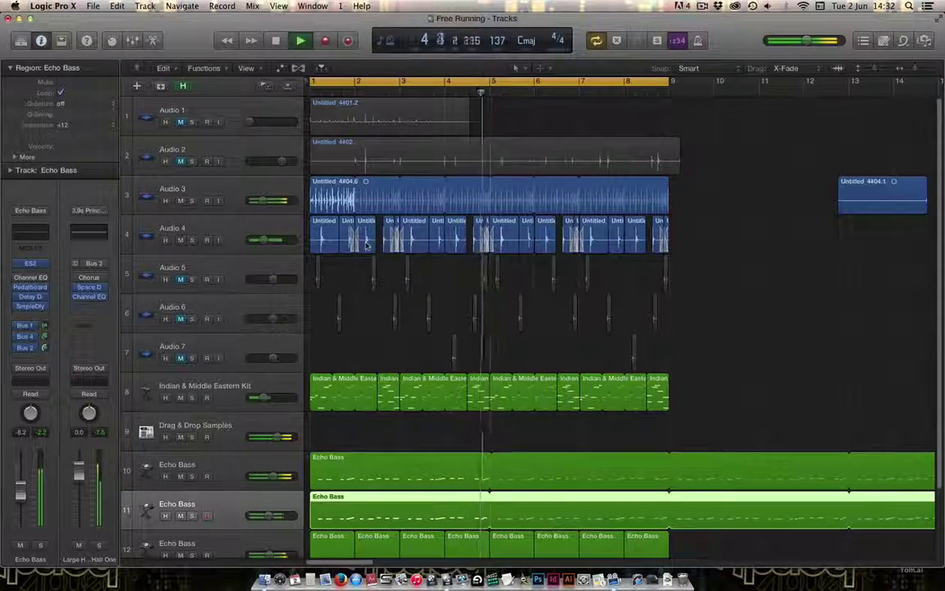
pyautogui.press('space')
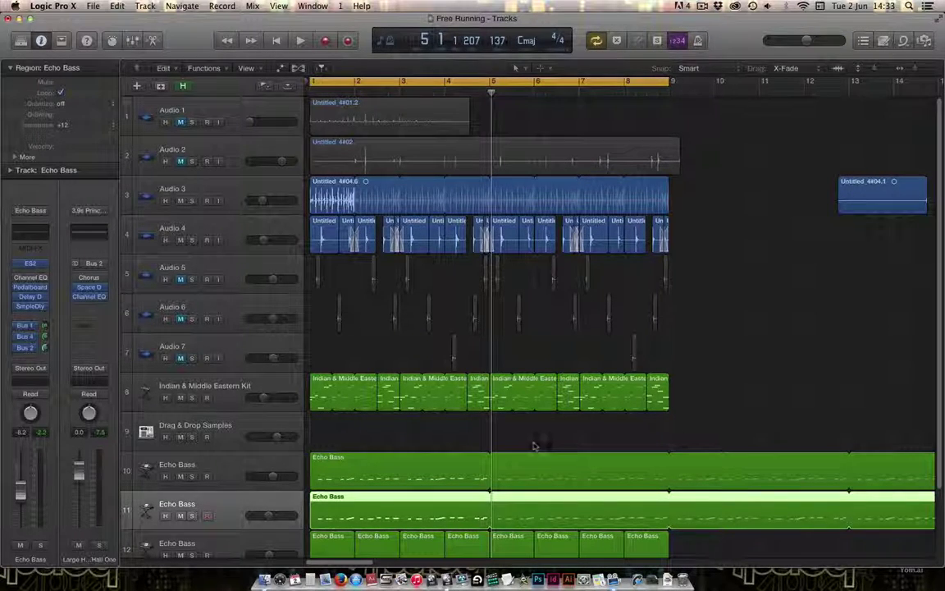
# - Open track 11's Echo Bass region in the Piano Roll to show its notes
pyautogui.click(430, 433)
pyautogui.click(447, 506)
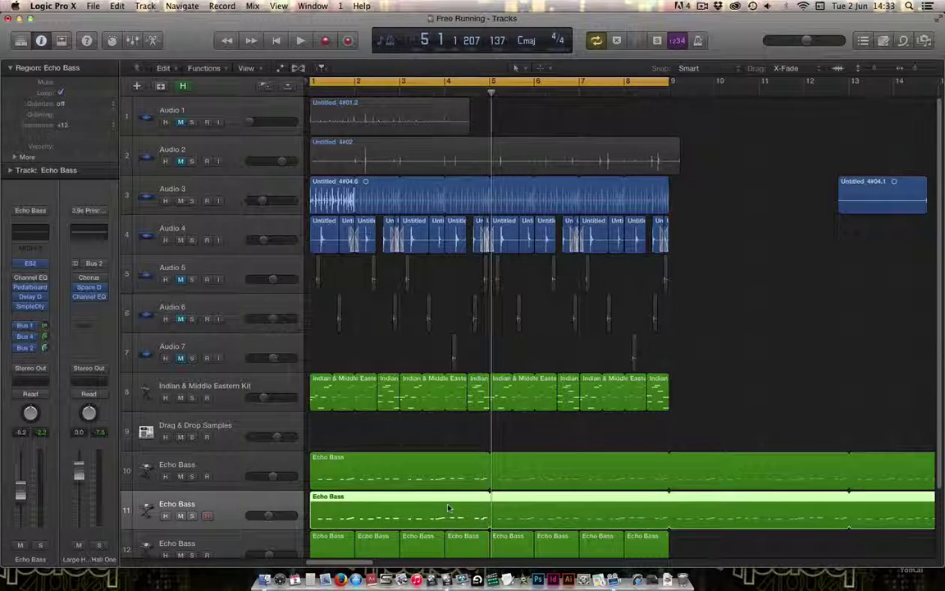
pyautogui.press('p')
pyautogui.press('p')
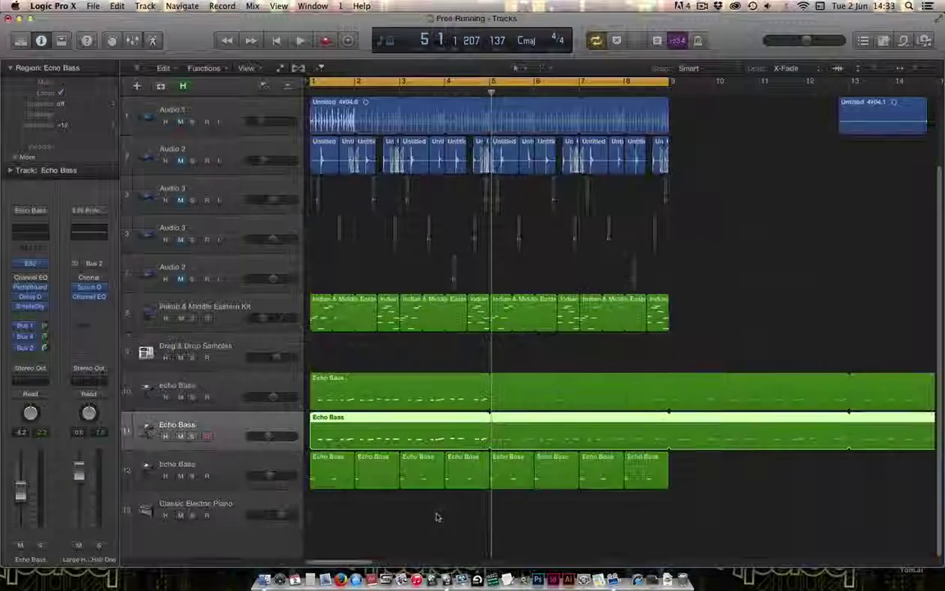
pyautogui.press('p')
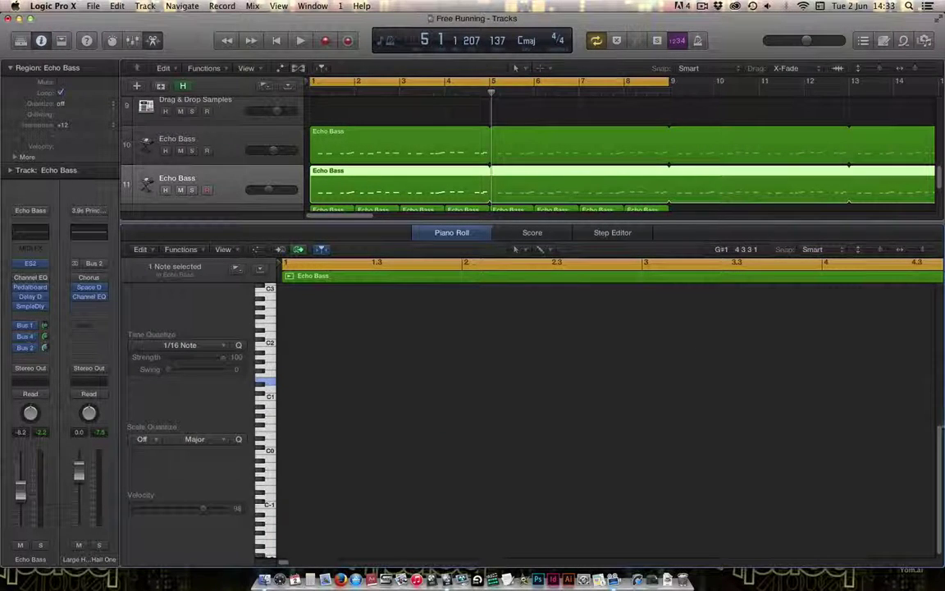
pyautogui.moveTo(940, 430); pyautogui.dragTo(942, 399)
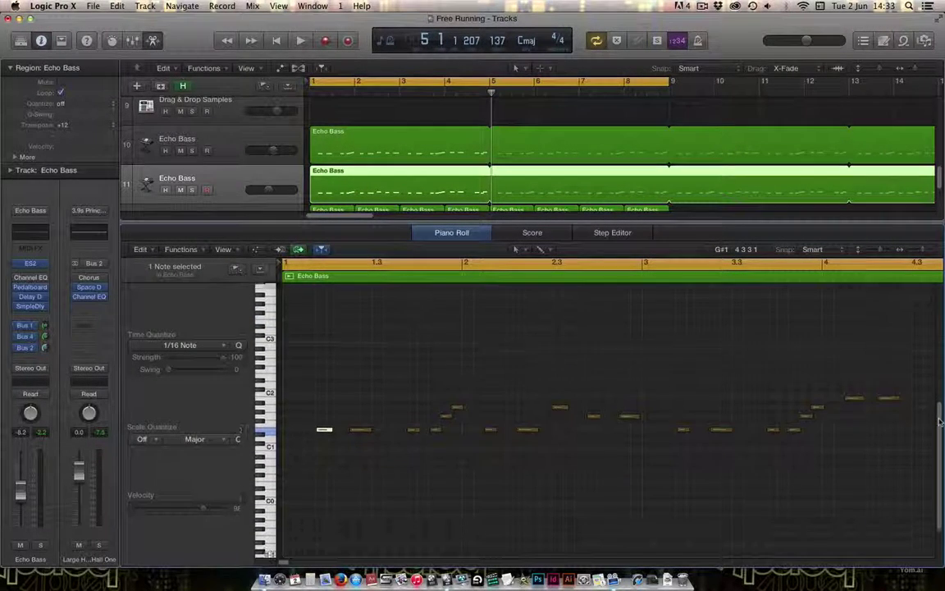